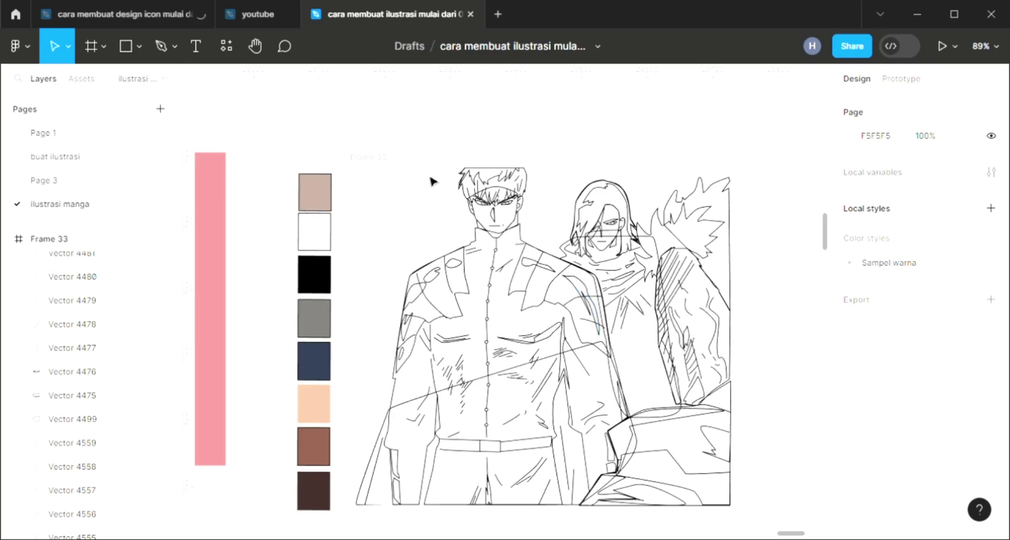
Step: Give the front character's hair band and upper hair shapes white fills sampled from the swatch
{"action": "left_click", "coordinate": [489, 177]}
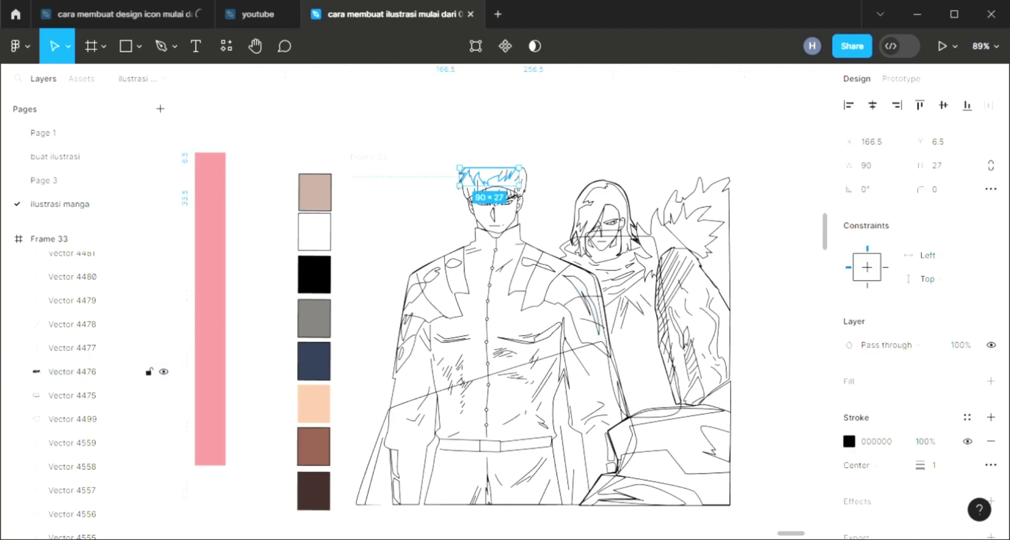
{"action": "left_click", "coordinate": [990, 381]}
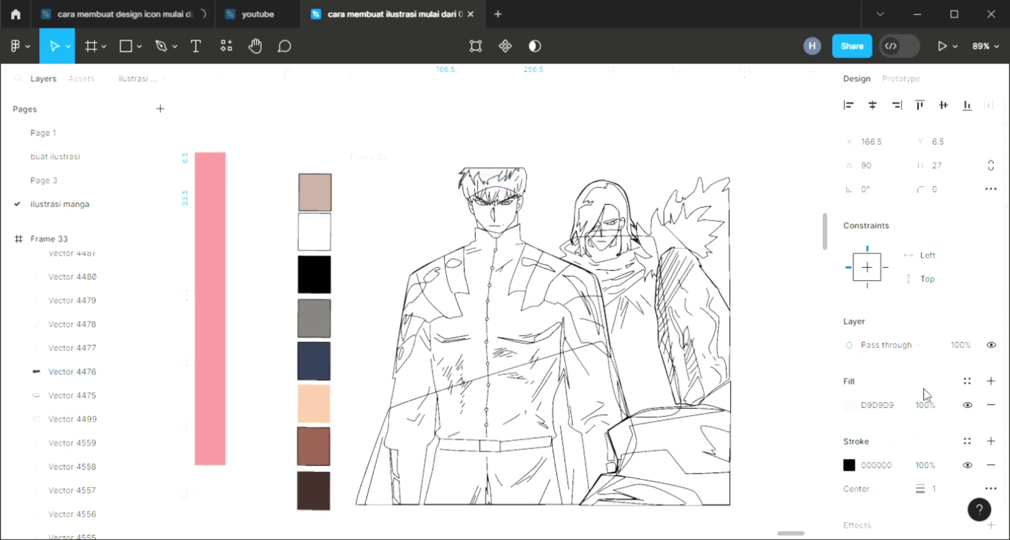
{"action": "left_click", "coordinate": [536, 198]}
{"action": "key", "text": "Escape"}
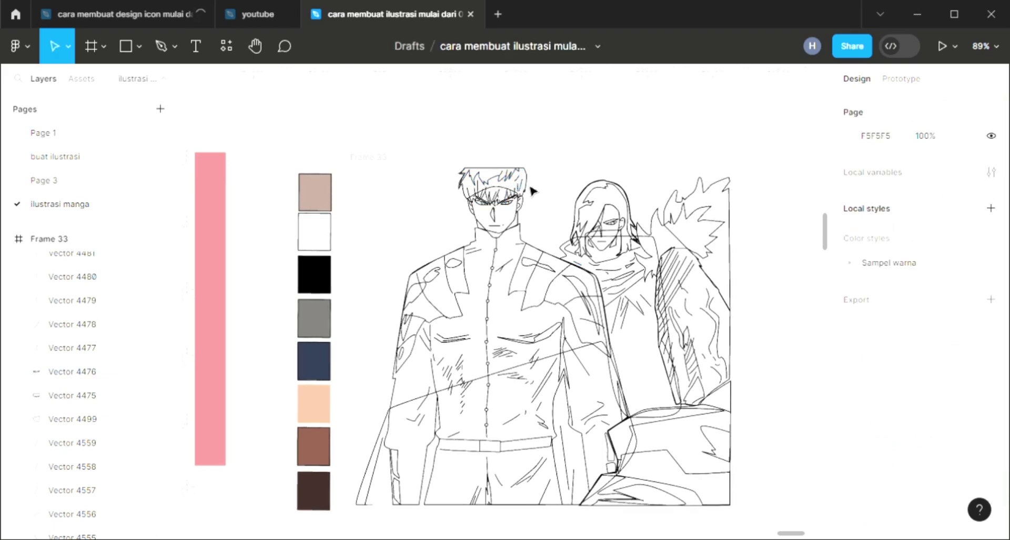
{"action": "left_click", "coordinate": [537, 193]}
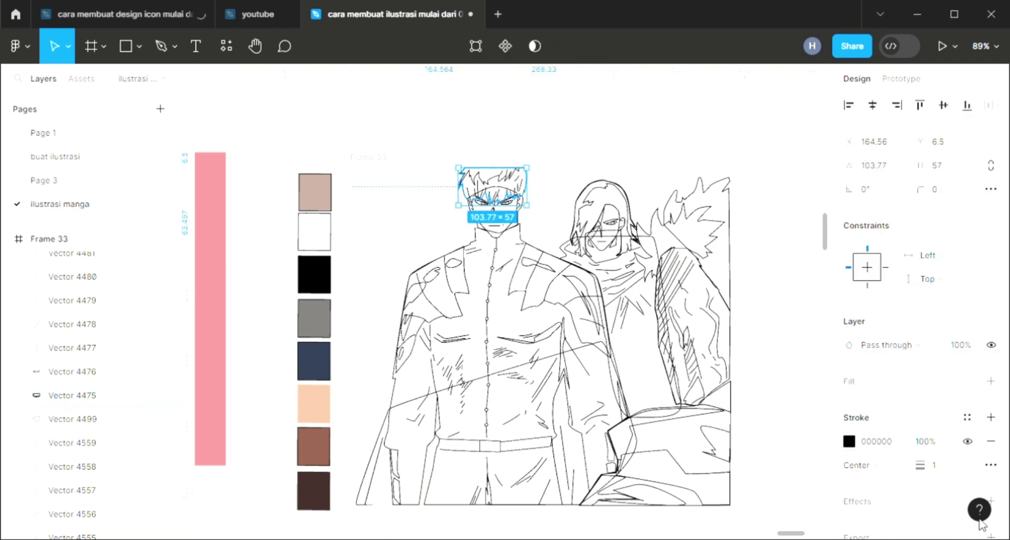
{"action": "left_click", "coordinate": [990, 380]}
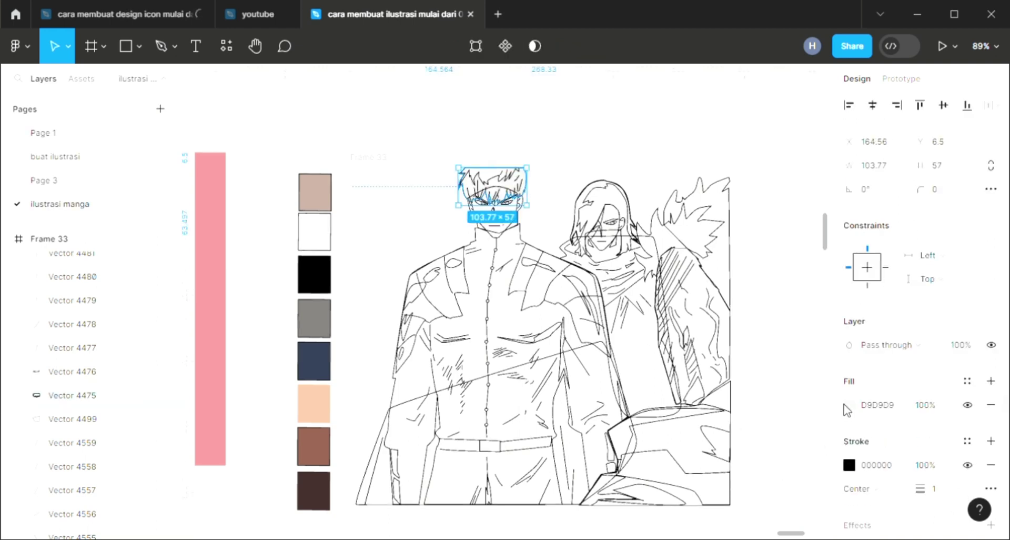
{"action": "left_click", "coordinate": [637, 154]}
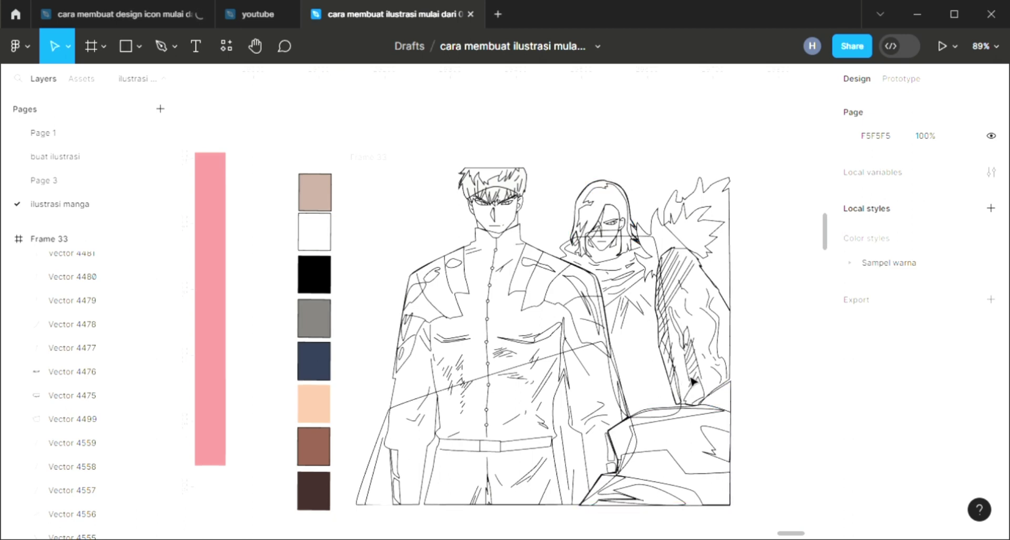
{"action": "left_click", "coordinate": [508, 208]}
Step: Bring the right eye outline and its iris lines to the front of the stack
{"action": "scroll", "coordinate": [497, 215], "scroll_direction": "up", "scroll_amount": 3, "text": "ctrl"}
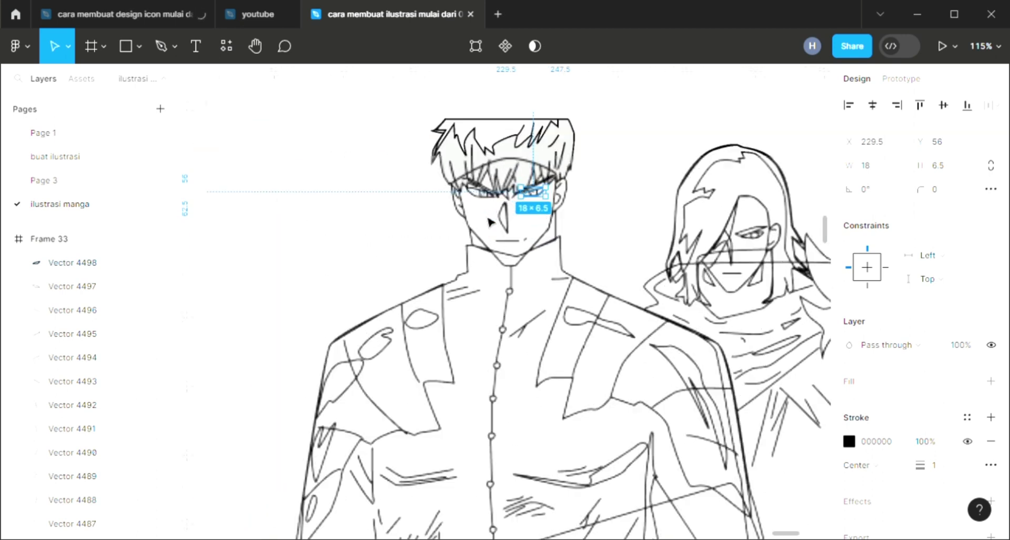
{"action": "scroll", "coordinate": [504, 210], "scroll_direction": "up", "scroll_amount": 2, "text": "ctrl"}
{"action": "scroll", "coordinate": [538, 214], "scroll_direction": "up", "scroll_amount": 5, "text": "ctrl"}
{"action": "scroll", "coordinate": [550, 225], "scroll_direction": "up", "scroll_amount": 2}
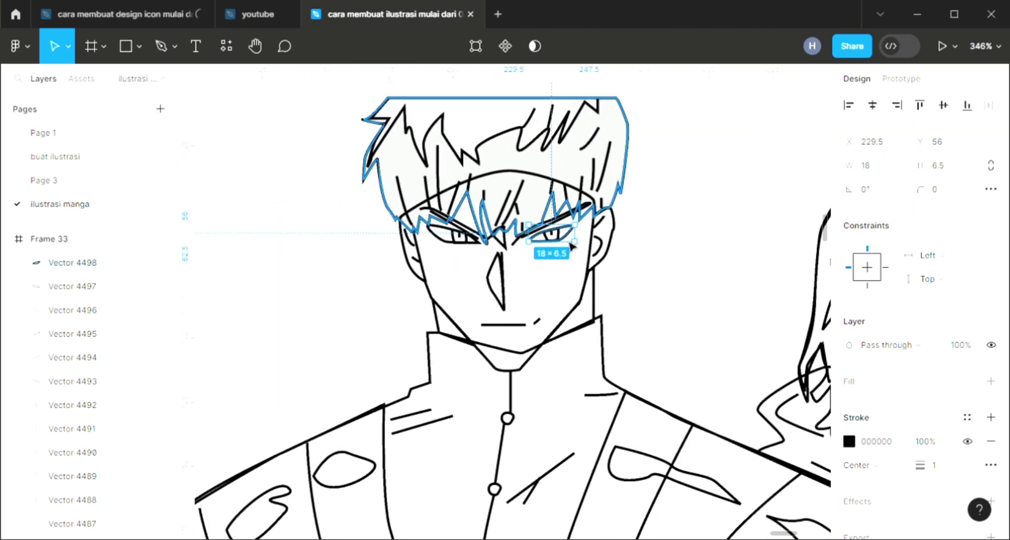
{"action": "scroll", "coordinate": [571, 245], "scroll_direction": "up", "scroll_amount": 1, "text": "ctrl"}
{"action": "scroll", "coordinate": [563, 247], "scroll_direction": "up", "scroll_amount": 2, "text": "ctrl"}
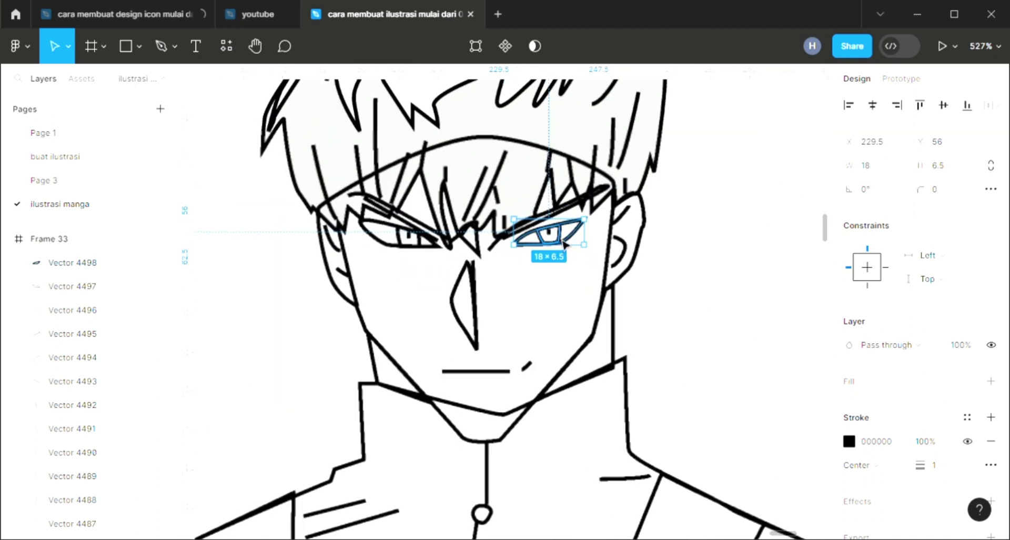
{"action": "left_click", "coordinate": [556, 239], "text": "shift"}
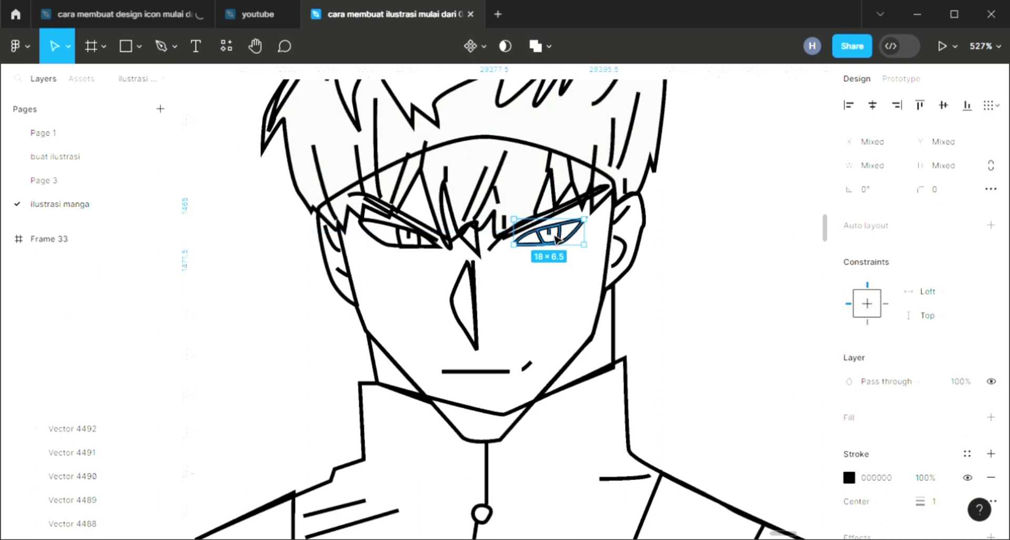
{"action": "right_click", "coordinate": [549, 234]}
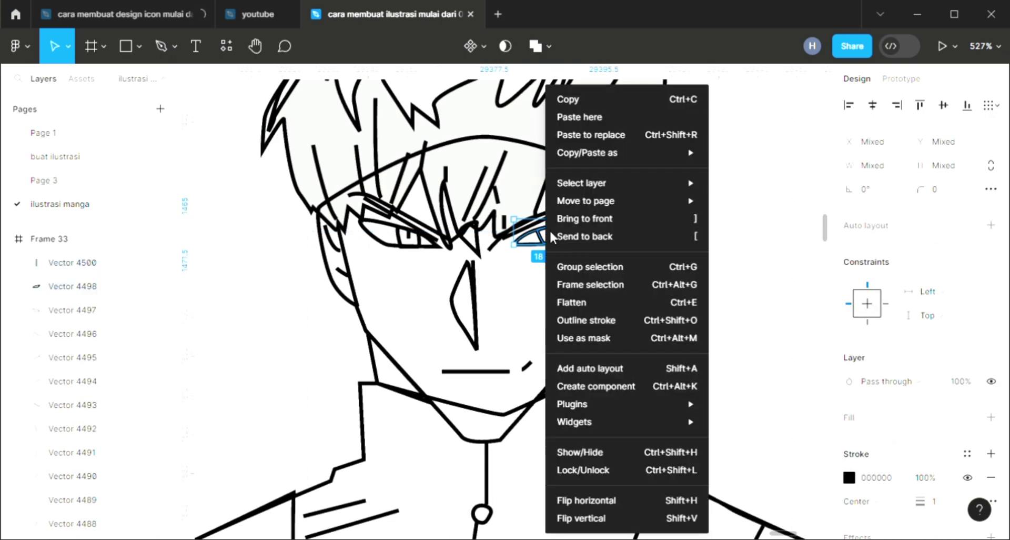
{"action": "left_click", "coordinate": [577, 224]}
{"action": "left_click", "coordinate": [531, 258]}
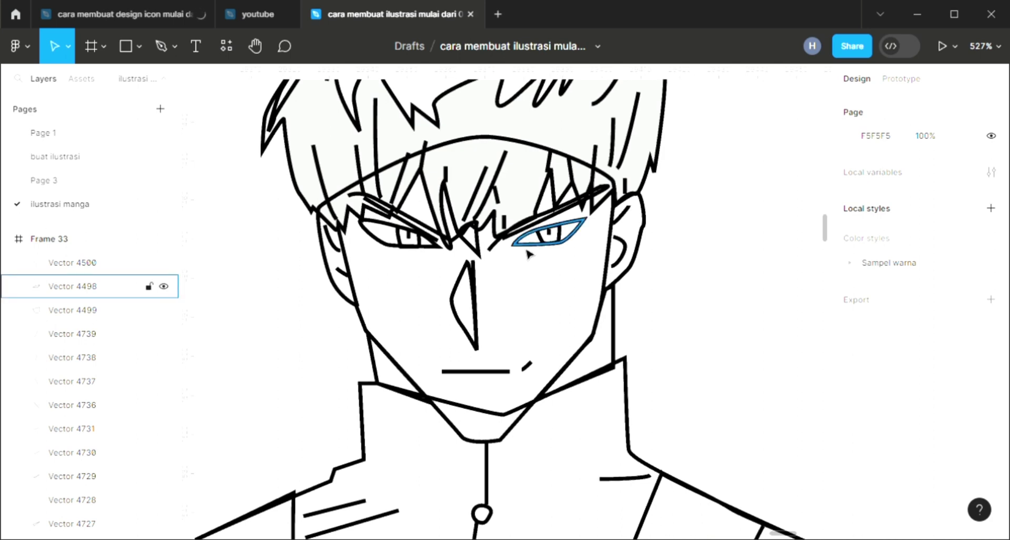
Step: Add a fill to the right eye outline and send it just behind the iris lines
{"action": "left_click", "coordinate": [528, 252]}
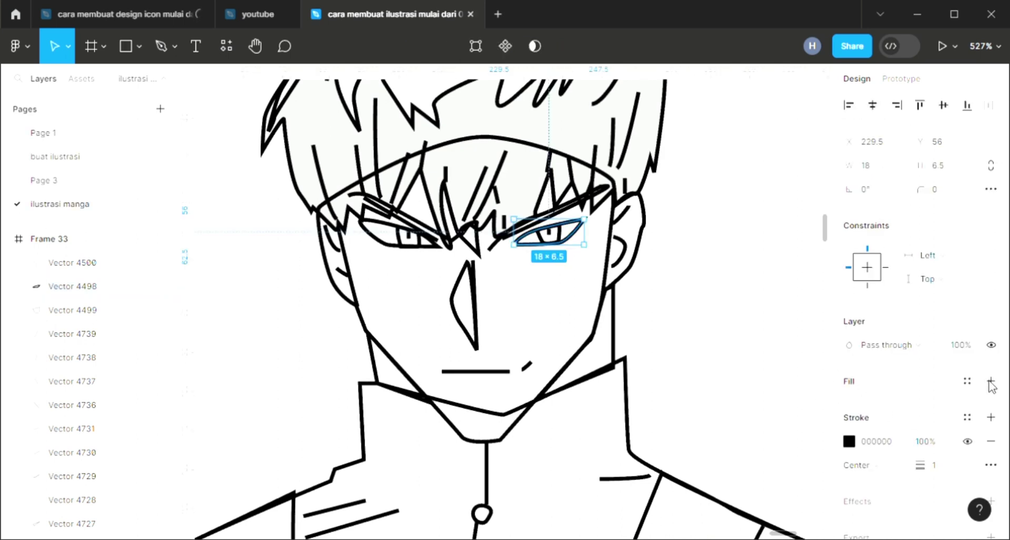
{"action": "left_click", "coordinate": [991, 381]}
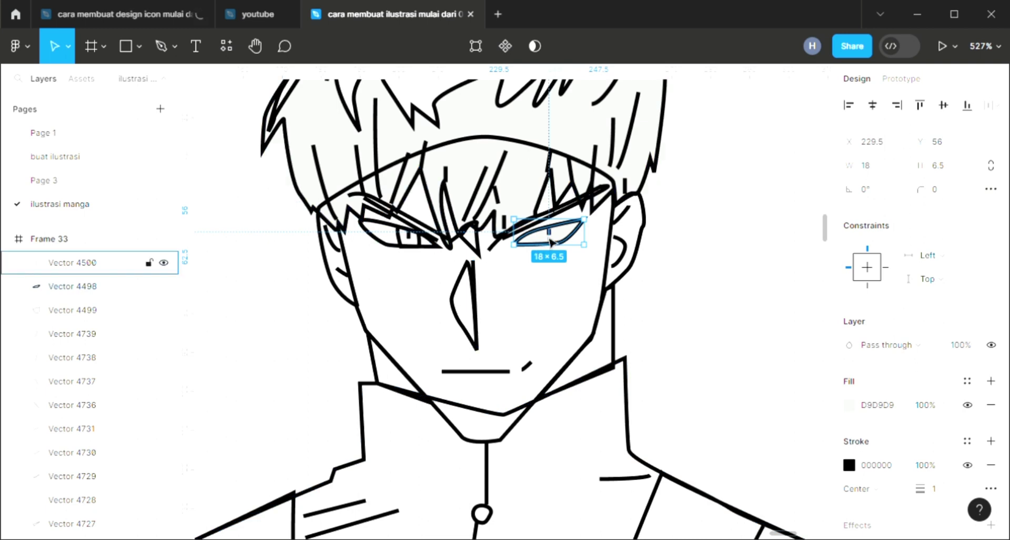
{"action": "key", "text": "ctrl+bracketleft"}
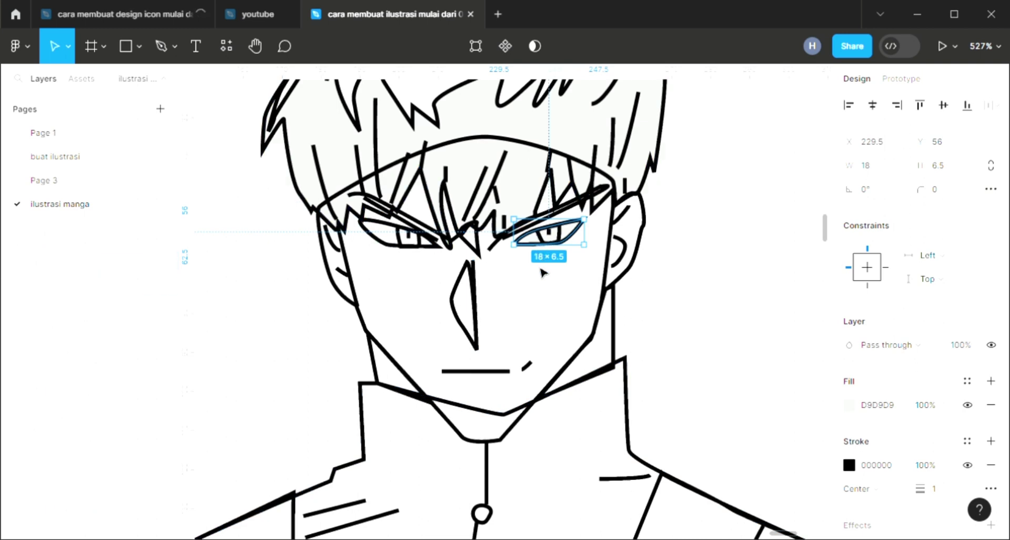
{"action": "key", "text": "Escape"}
{"action": "scroll", "coordinate": [428, 246], "scroll_direction": "down", "scroll_amount": 1}
{"action": "scroll", "coordinate": [427, 245], "scroll_direction": "down", "scroll_amount": 1}
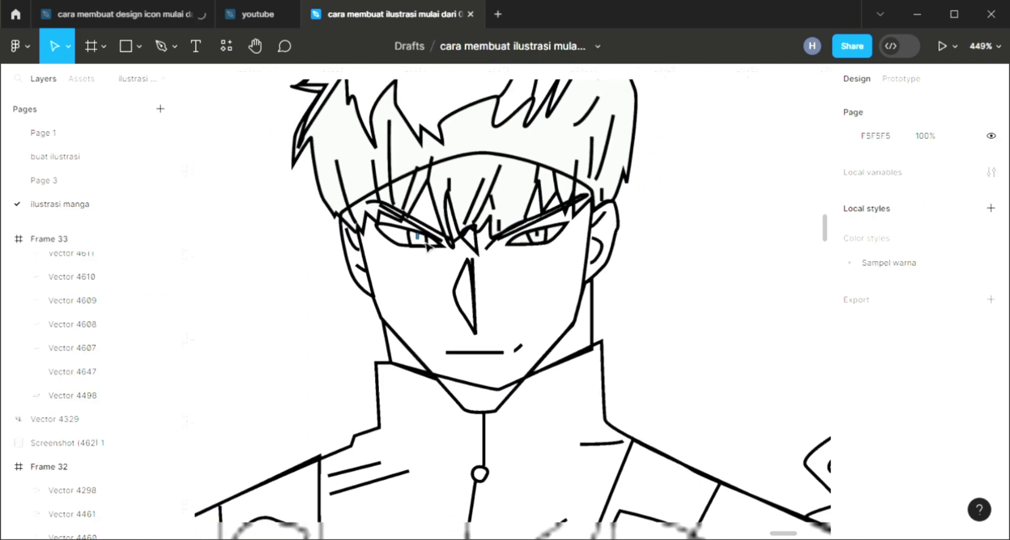
Step: Bring the left eye's small iris to the front
{"action": "left_click", "coordinate": [423, 244]}
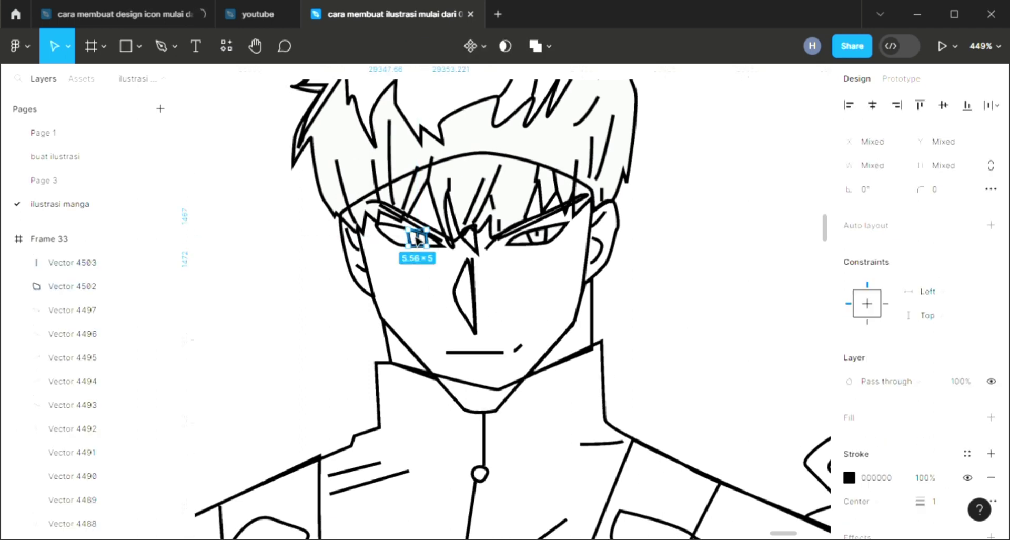
{"action": "right_click", "coordinate": [415, 239]}
{"action": "left_click", "coordinate": [440, 218]}
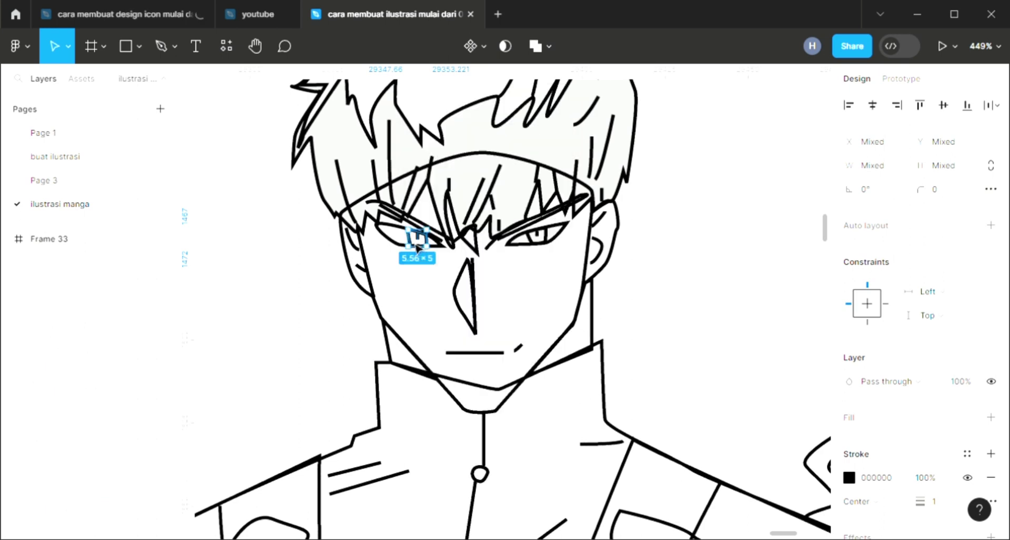
{"action": "key", "text": "Escape"}
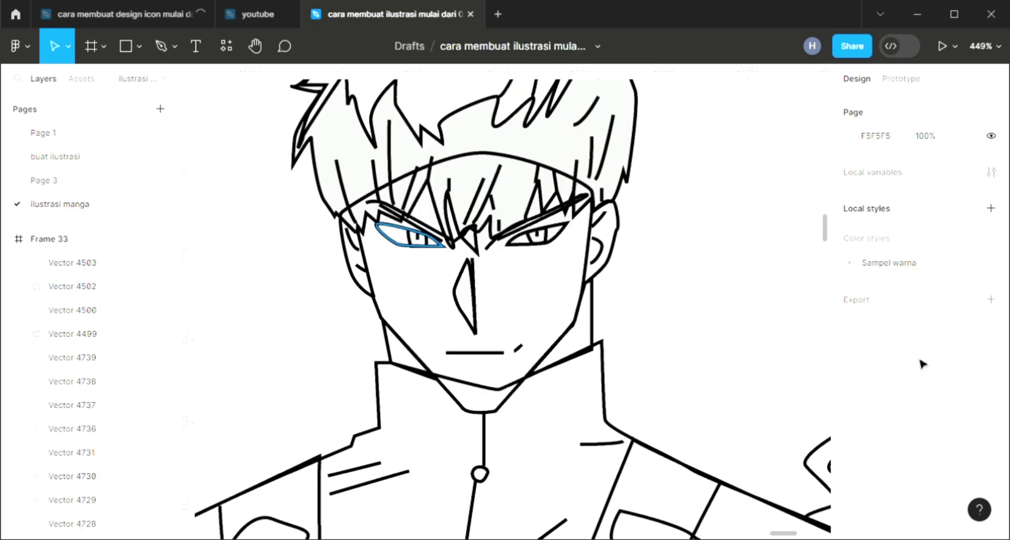
{"action": "key", "text": "ctrl+z"}
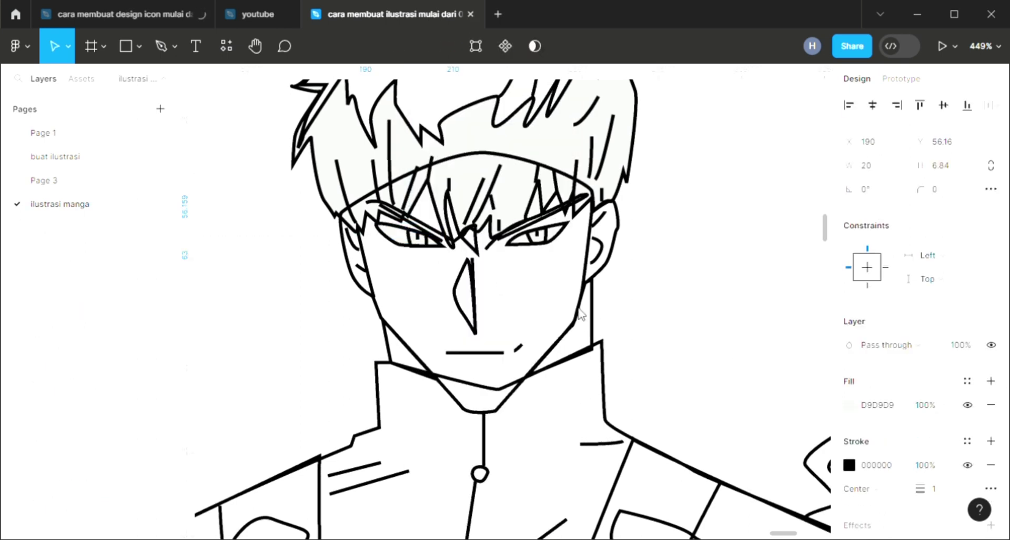
Step: Eyedrop white FFFFFF into both the left and right eye fills
{"action": "key", "text": "i"}
{"action": "left_click", "coordinate": [530, 258]}
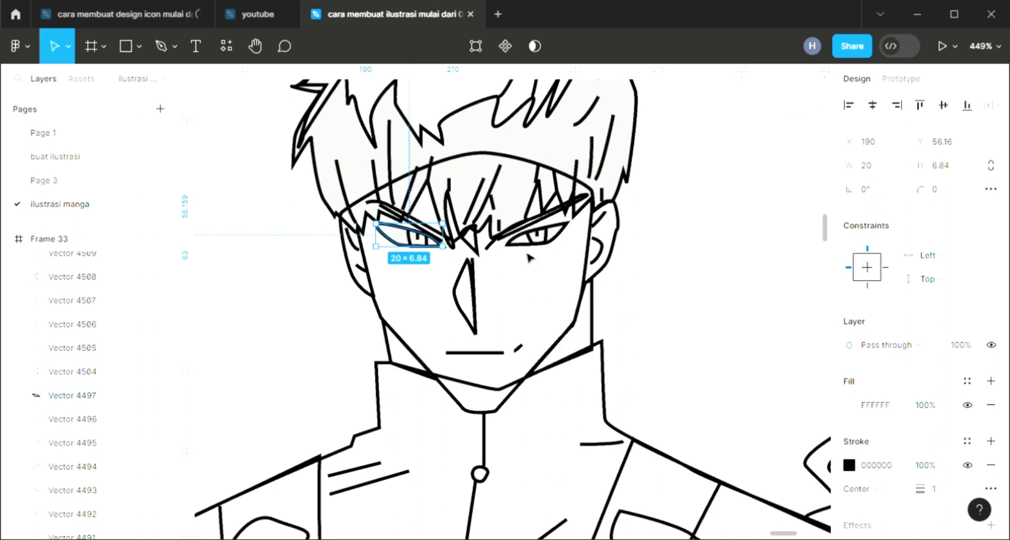
{"action": "left_click", "coordinate": [537, 239]}
{"action": "key", "text": "i"}
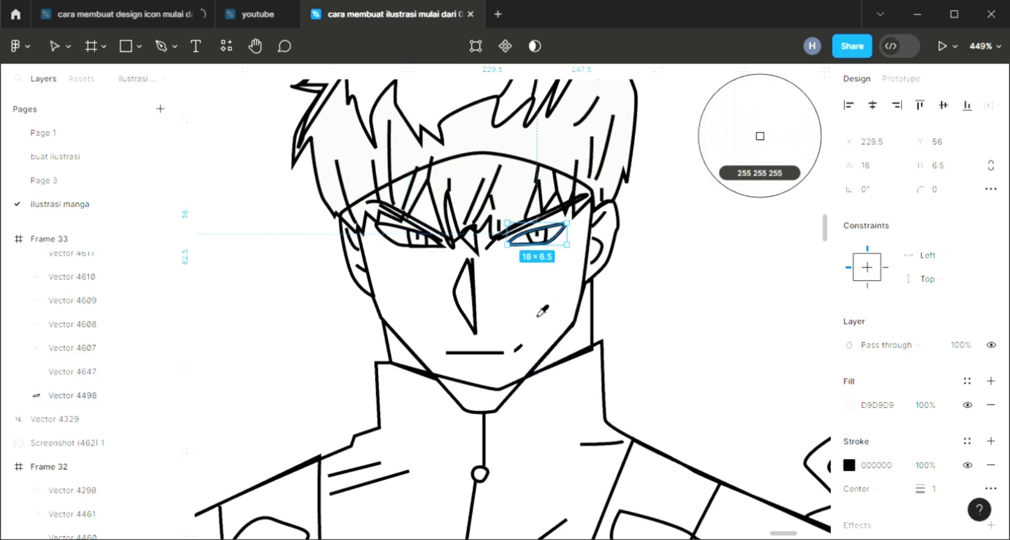
{"action": "left_click", "coordinate": [499, 326]}
{"action": "left_click", "coordinate": [474, 316]}
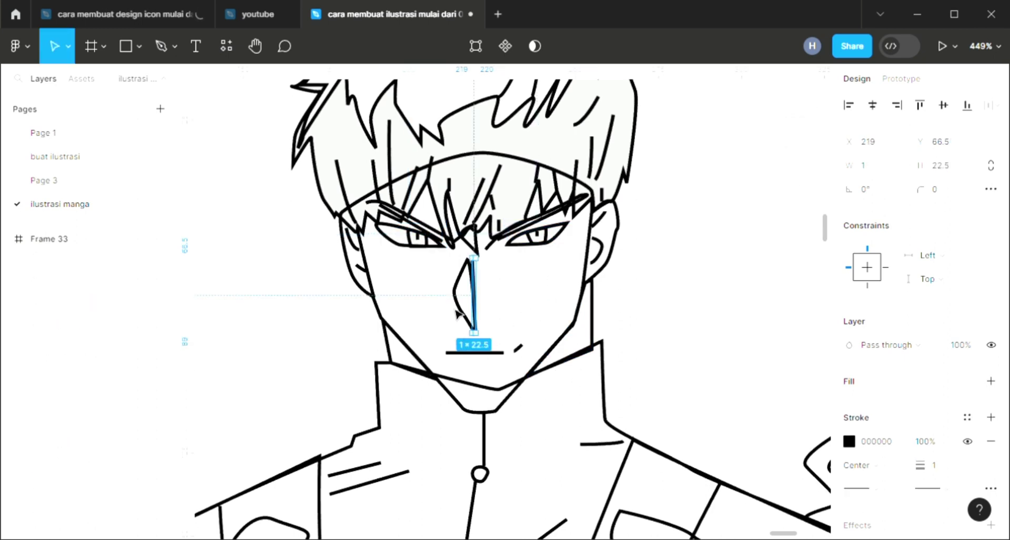
Step: Add a fill to the front character's nose shape
{"action": "key", "text": "Tab"}
{"action": "left_click", "coordinate": [990, 380]}
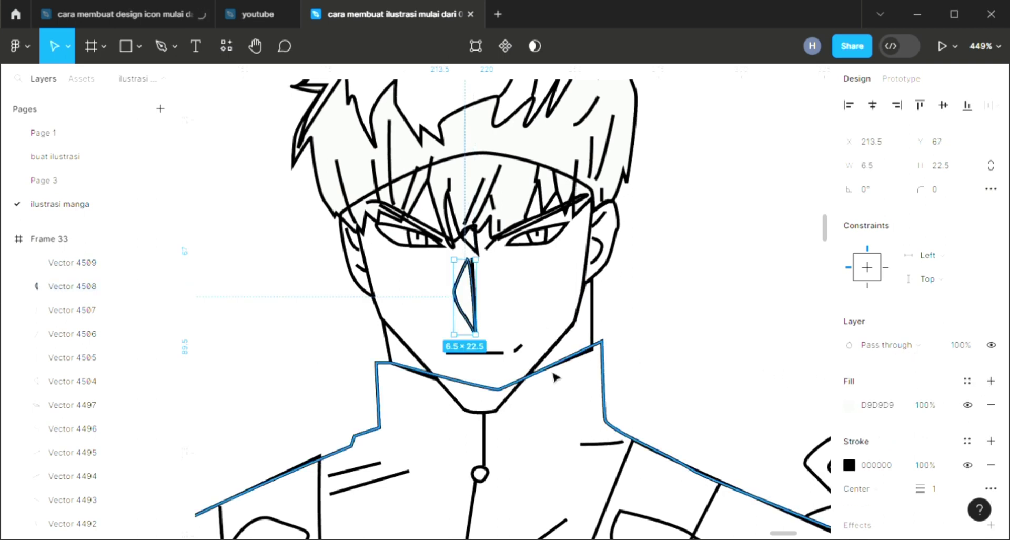
{"action": "scroll", "coordinate": [555, 376], "scroll_direction": "down", "scroll_amount": 3}
{"action": "key", "text": "i"}
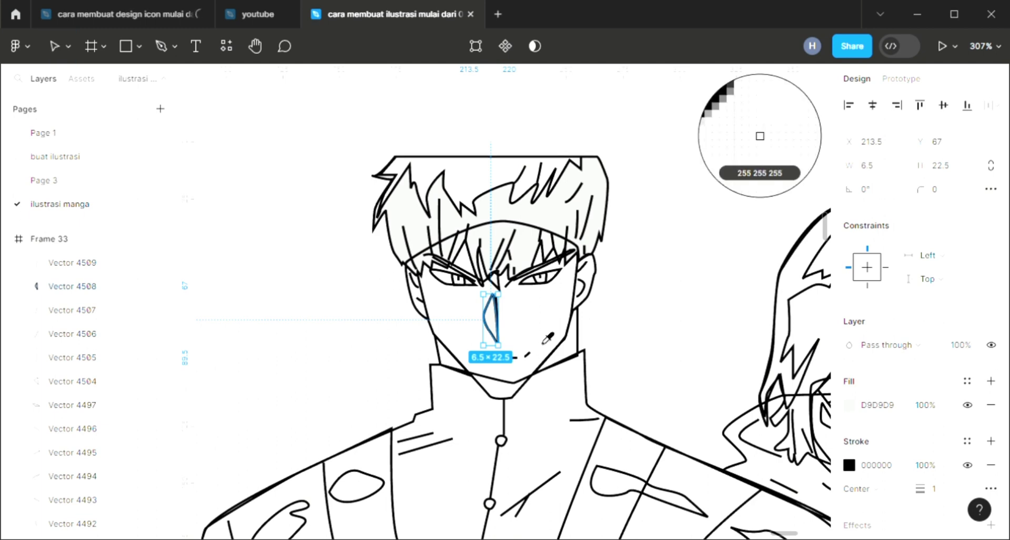
{"action": "key", "text": "Escape"}
{"action": "left_click", "coordinate": [556, 350]}
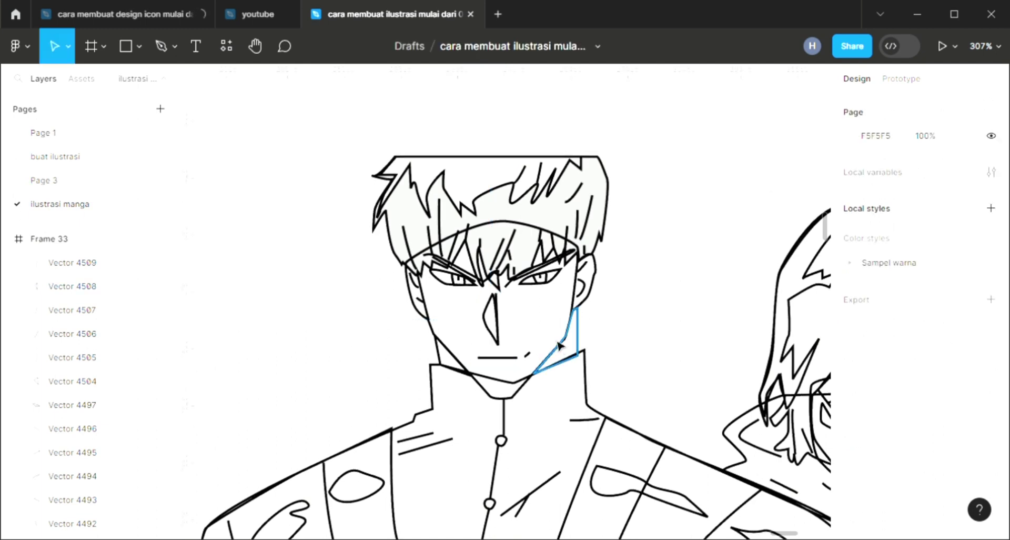
Step: Send the face outline shape to the back, behind the face lines
{"action": "left_click", "coordinate": [566, 310]}
{"action": "scroll", "coordinate": [841, 461], "scroll_direction": "down", "scroll_amount": 1}
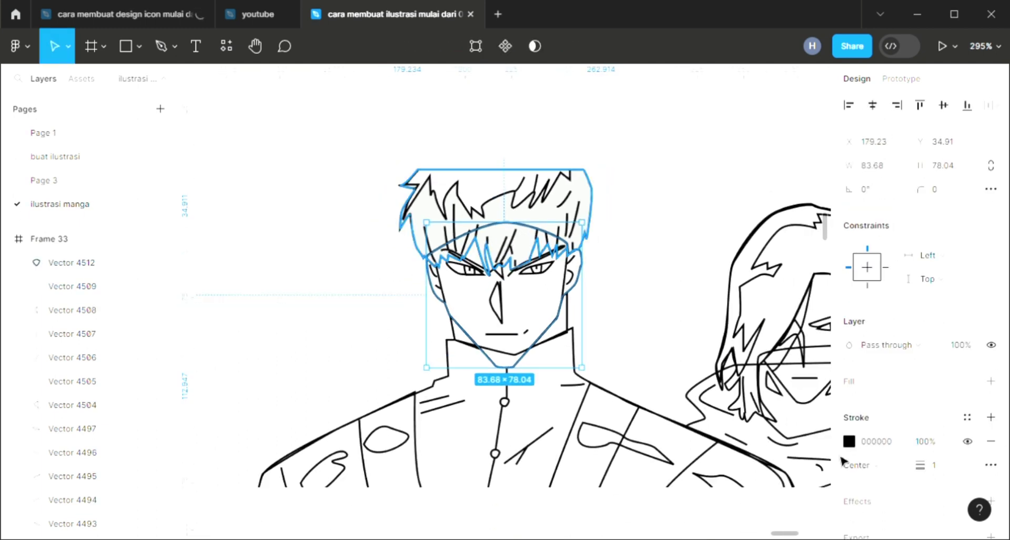
{"action": "scroll", "coordinate": [994, 398], "scroll_direction": "down", "scroll_amount": 2}
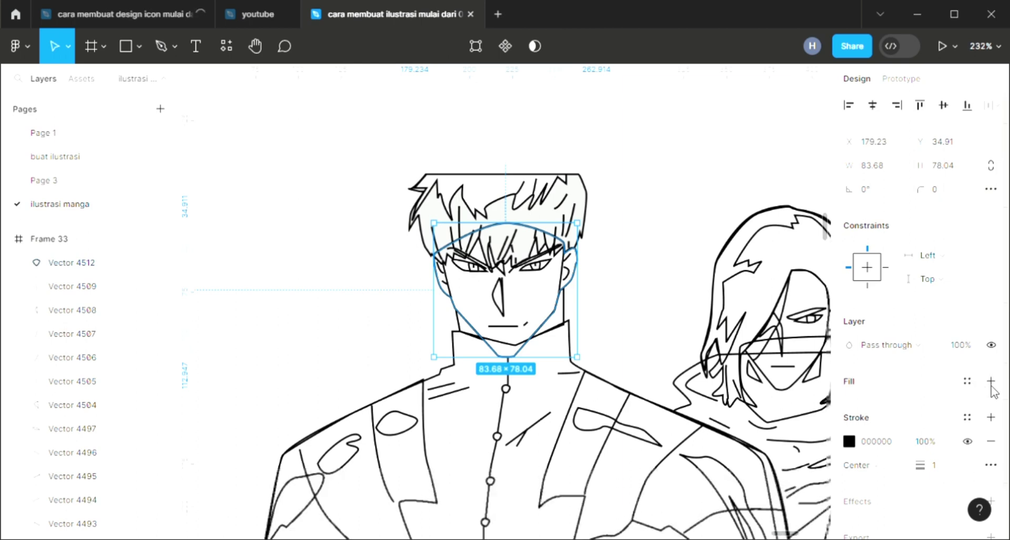
{"action": "scroll", "coordinate": [556, 401], "scroll_direction": "down", "scroll_amount": 2}
{"action": "scroll", "coordinate": [558, 404], "scroll_direction": "down", "scroll_amount": 1}
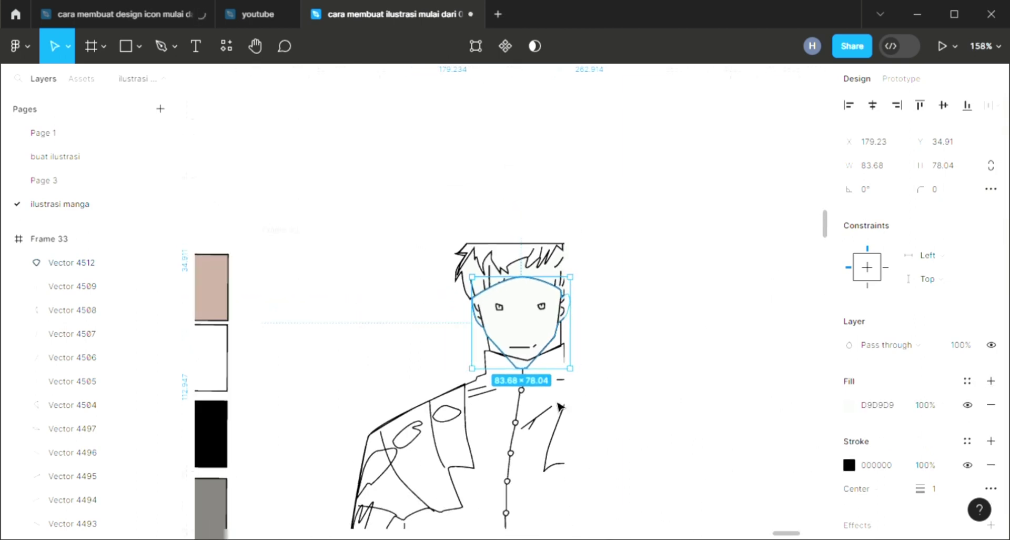
{"action": "scroll", "coordinate": [559, 407], "scroll_direction": "down", "scroll_amount": 1}
{"action": "scroll", "coordinate": [560, 410], "scroll_direction": "down", "scroll_amount": 1}
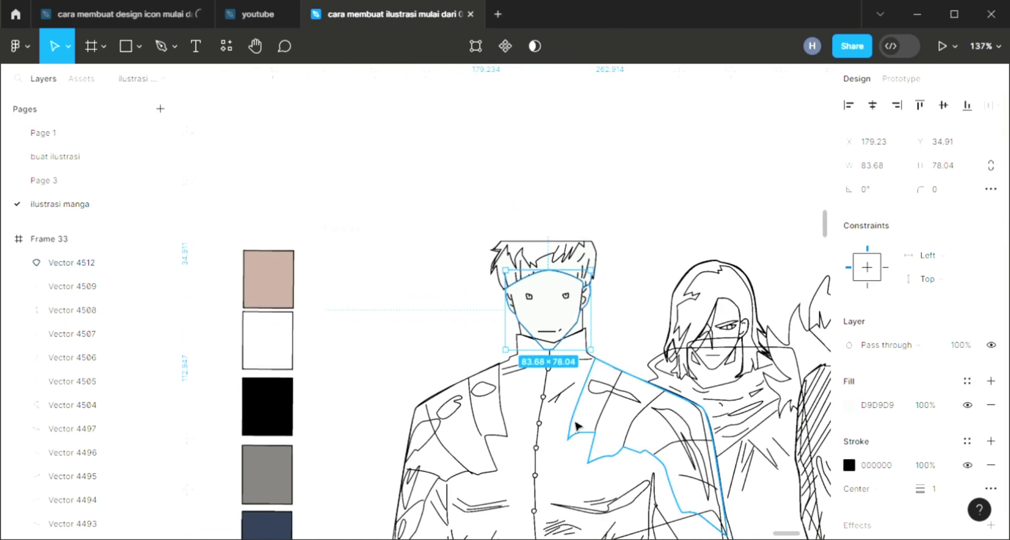
{"action": "key", "text": "ctrl+shift+bracketleft"}
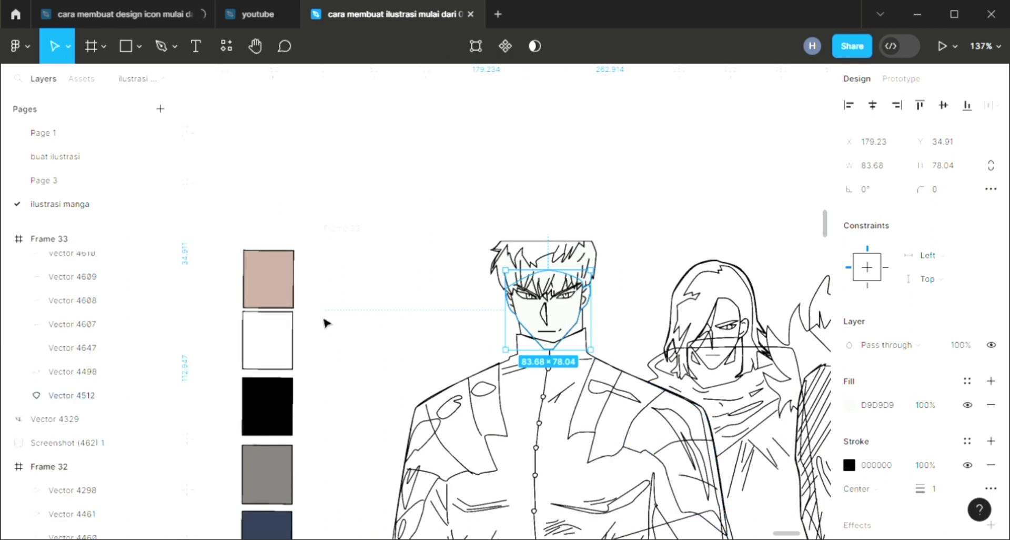
{"action": "scroll", "coordinate": [322, 326], "scroll_direction": "down", "scroll_amount": 2}
Step: Sample the peach swatch into the face fill and lighten it to FFD7C7
{"action": "key", "text": "i"}
{"action": "scroll", "coordinate": [324, 340], "scroll_direction": "down", "scroll_amount": 3}
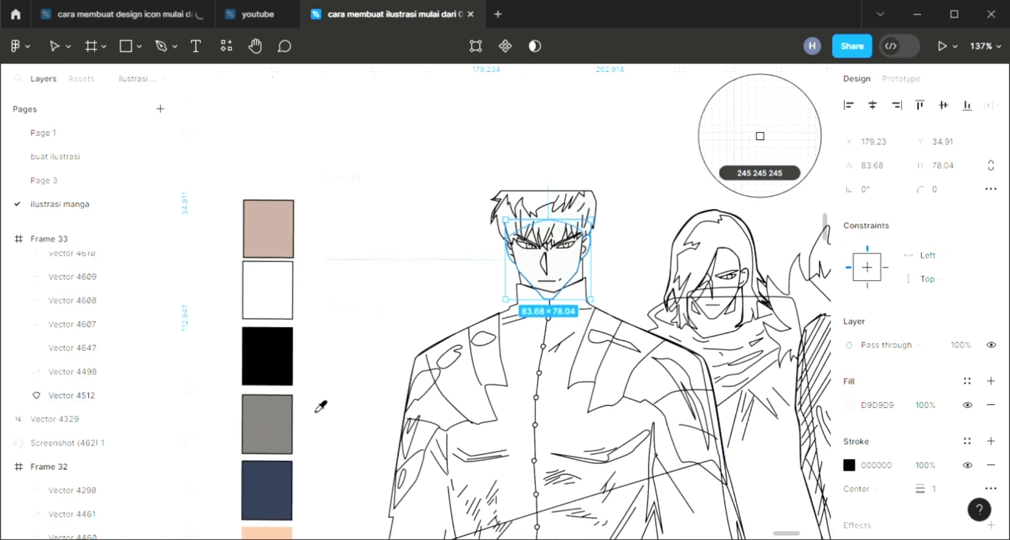
{"action": "scroll", "coordinate": [287, 523], "scroll_direction": "down", "scroll_amount": 1}
{"action": "left_click", "coordinate": [283, 526]}
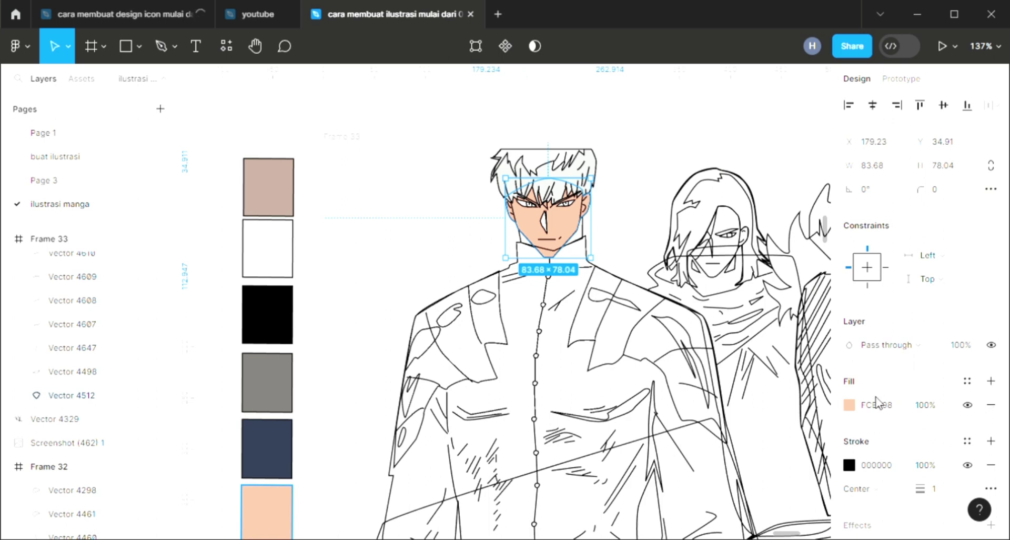
{"action": "left_click", "coordinate": [849, 404]}
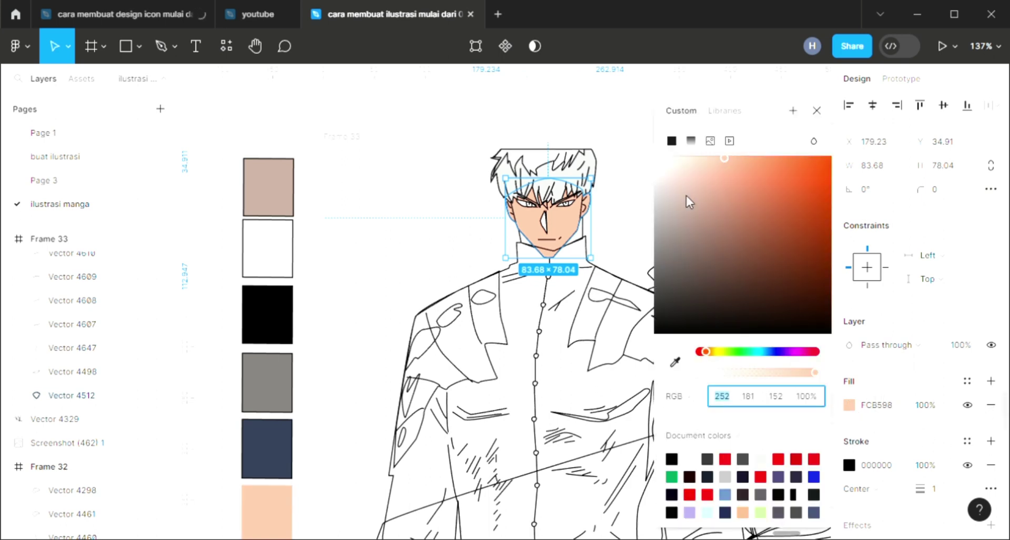
{"action": "left_click", "coordinate": [696, 159]}
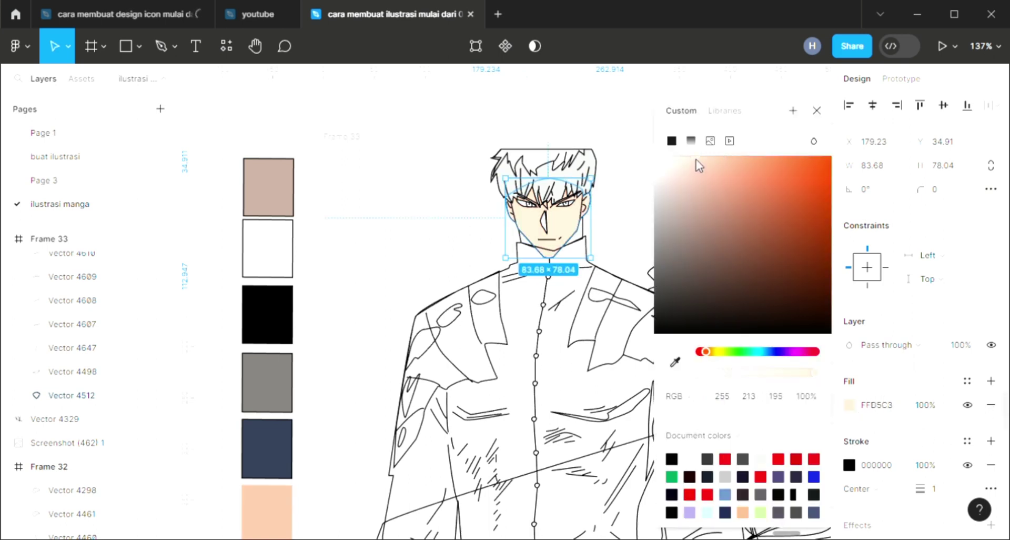
{"action": "left_click_drag", "start_coordinate": [694, 159], "coordinate": [693, 157]}
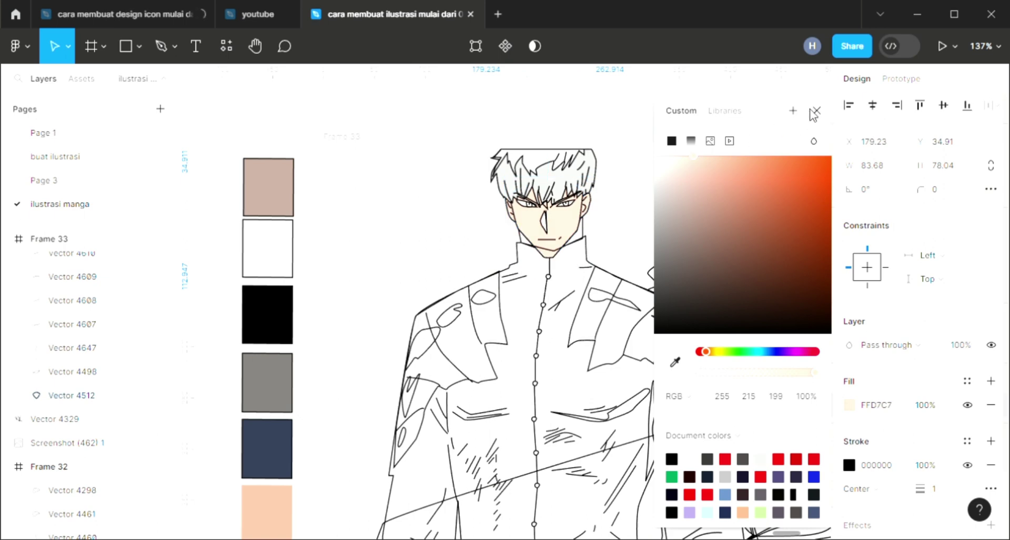
{"action": "key", "text": "Escape"}
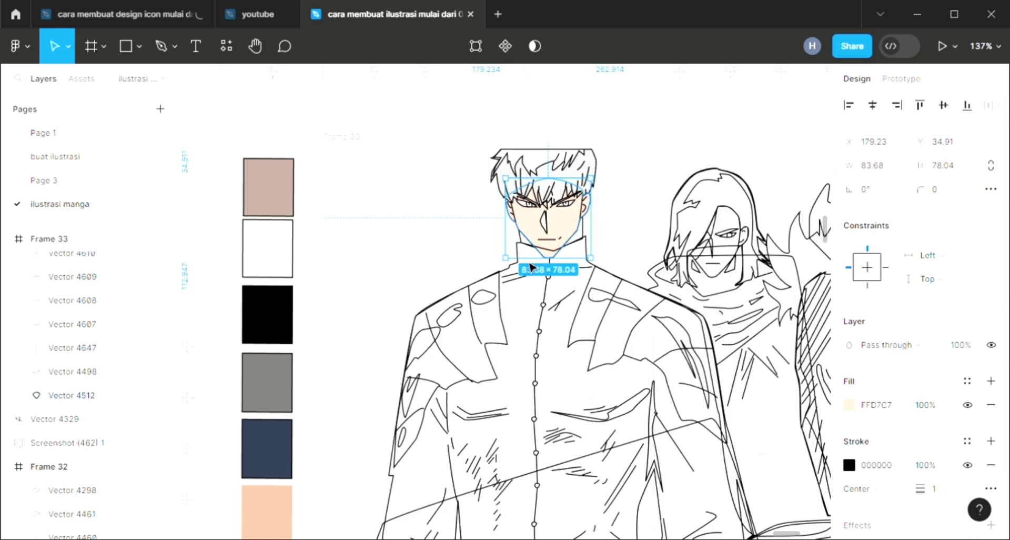
Step: Eyedrop the FFD7C7 skin tone into the small shapes at the chin and beside the nose
{"action": "left_click", "coordinate": [579, 237]}
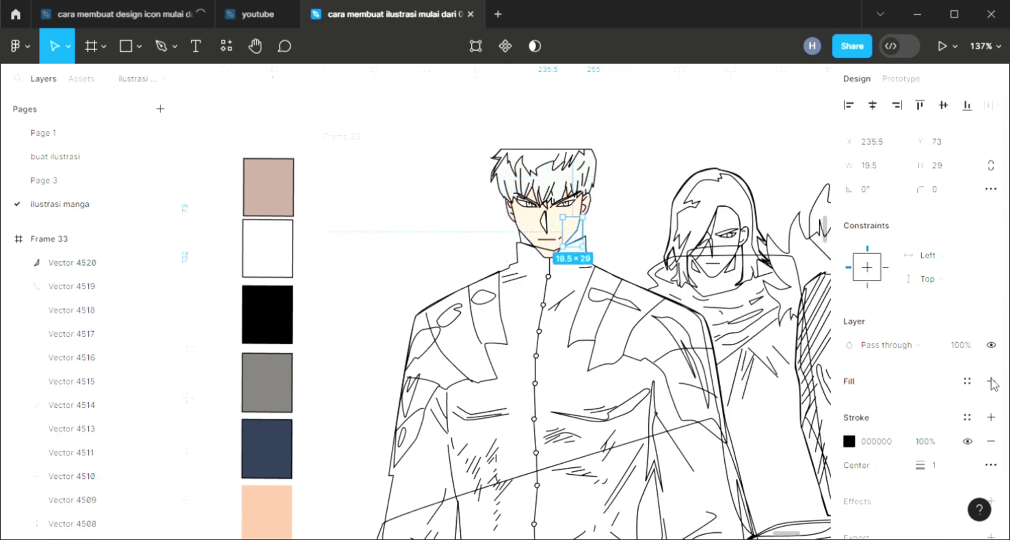
{"action": "key", "text": "i"}
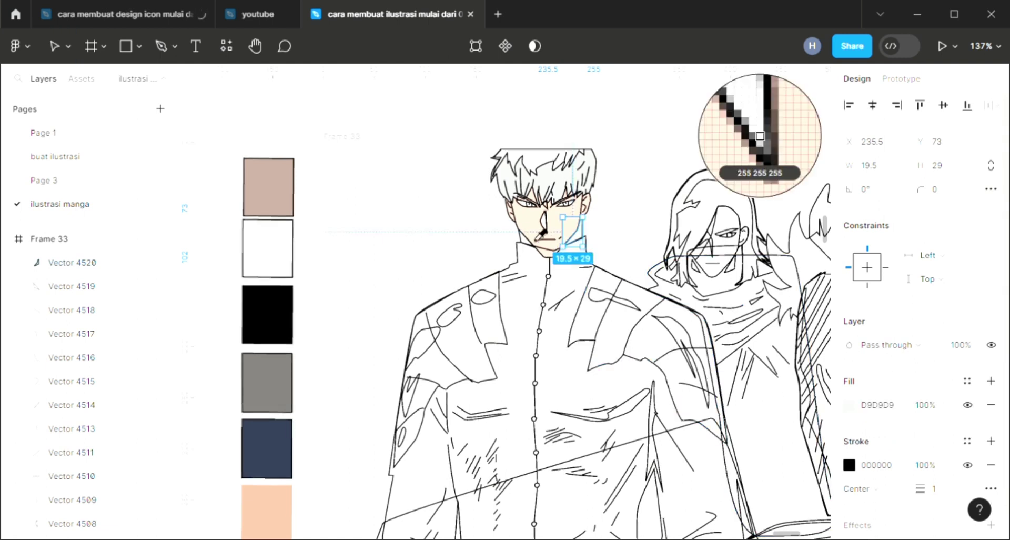
{"action": "key", "text": "Escape"}
{"action": "left_click", "coordinate": [72, 286]}
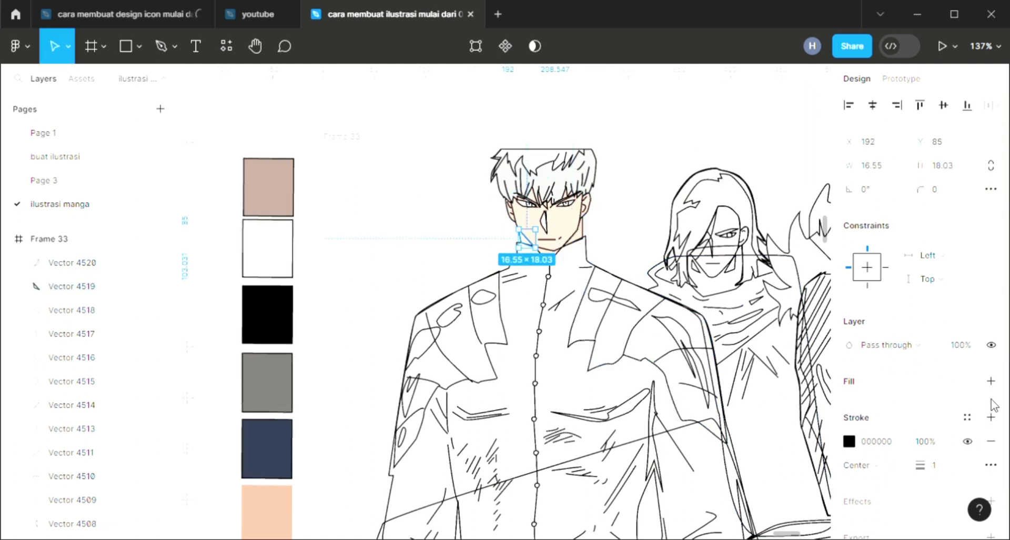
{"action": "key", "text": "i"}
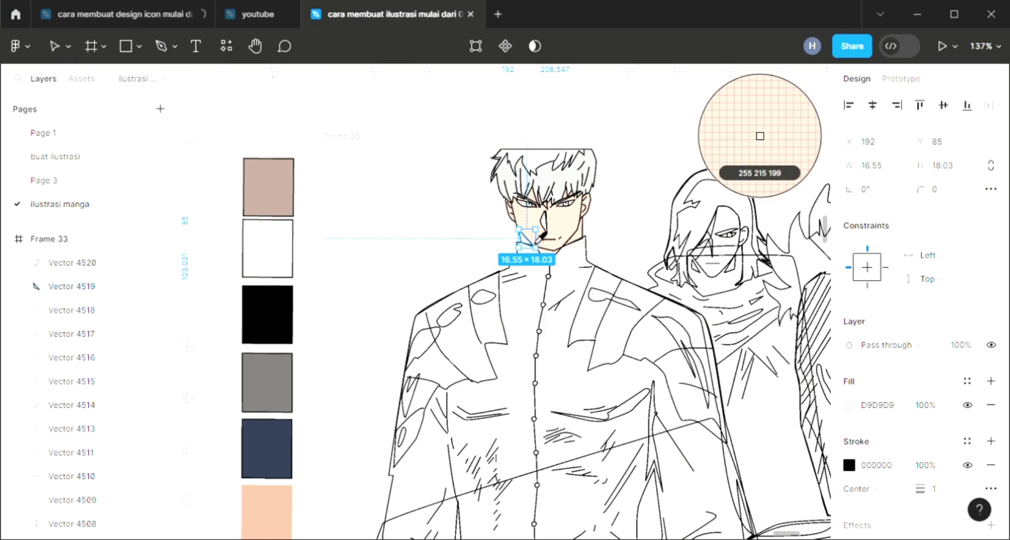
{"action": "left_click", "coordinate": [524, 297]}
{"action": "left_click", "coordinate": [483, 297]}
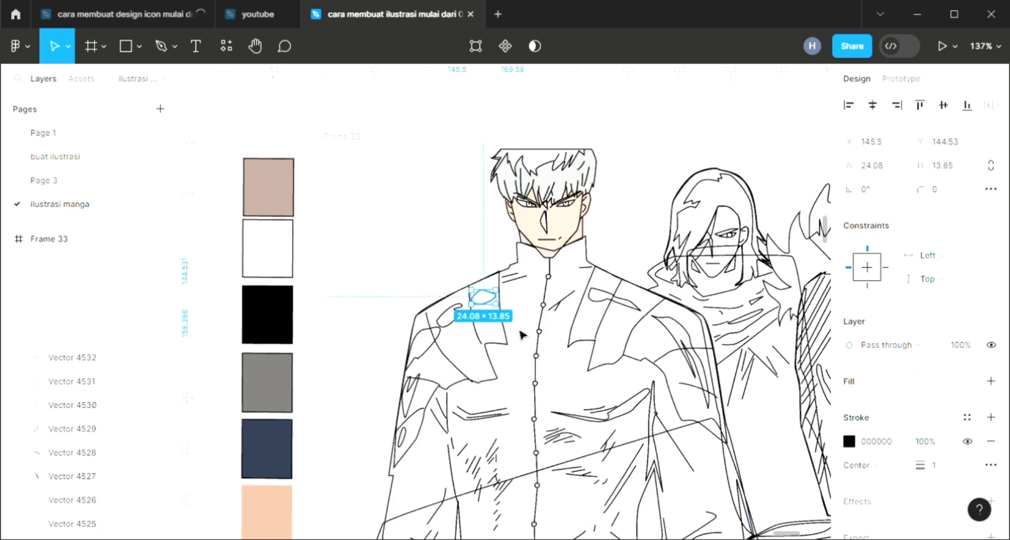
Step: Give the shoulder ellipse and shoulder oval light grey fills, removing the extra translucent black fill
{"action": "left_click", "coordinate": [990, 380]}
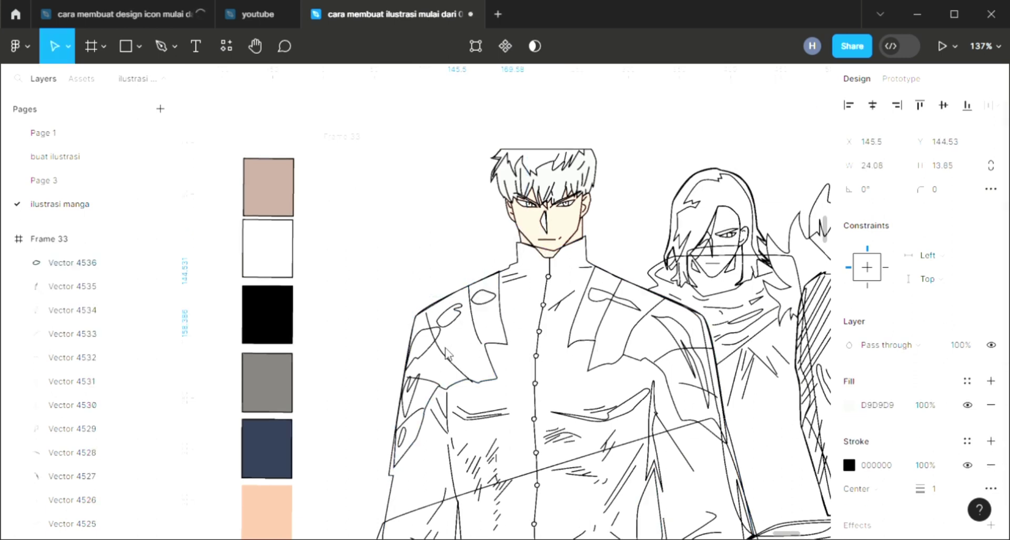
{"action": "left_click", "coordinate": [453, 323]}
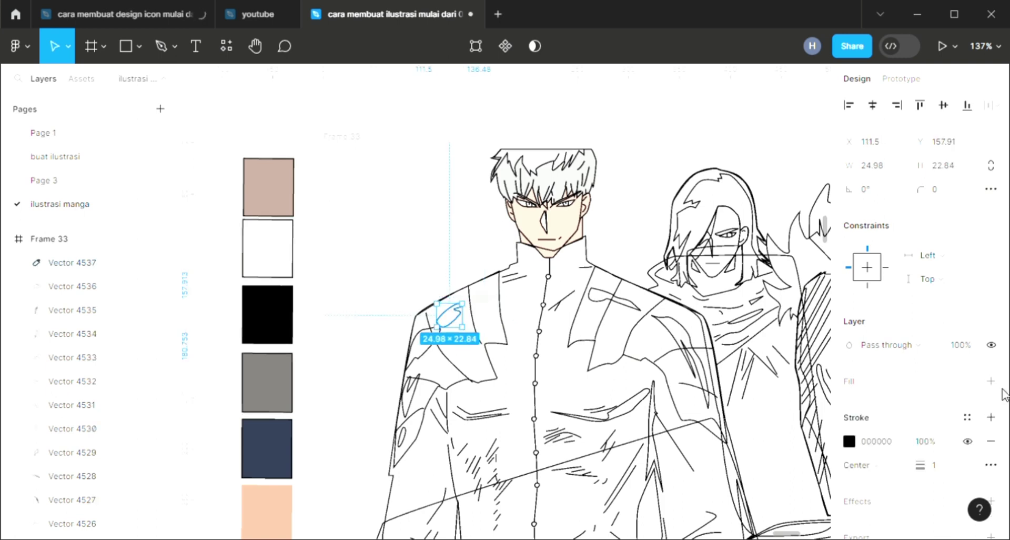
{"action": "scroll", "coordinate": [999, 393], "scroll_direction": "down", "scroll_amount": 2}
{"action": "left_click", "coordinate": [990, 326]}
{"action": "left_click", "coordinate": [991, 326]}
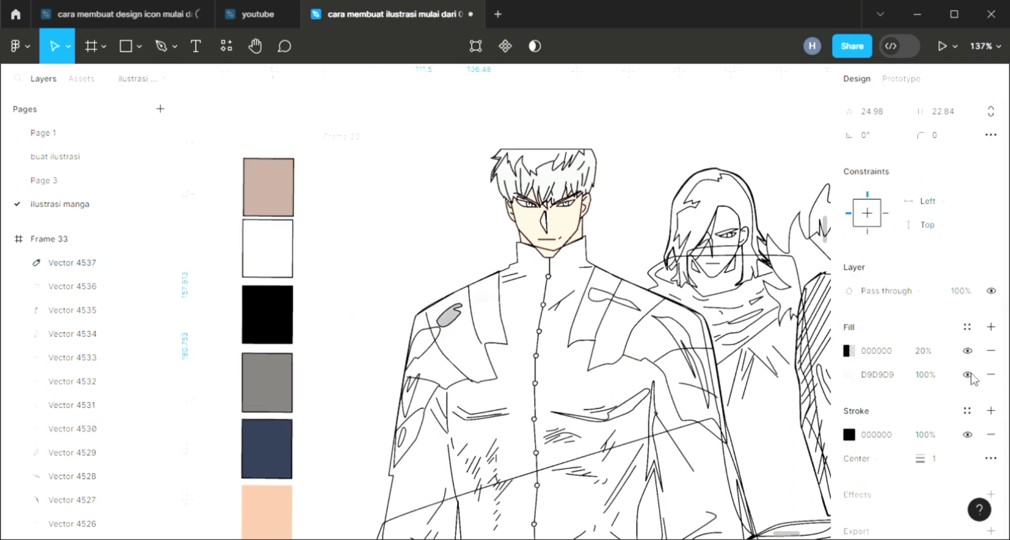
{"action": "left_click", "coordinate": [990, 350]}
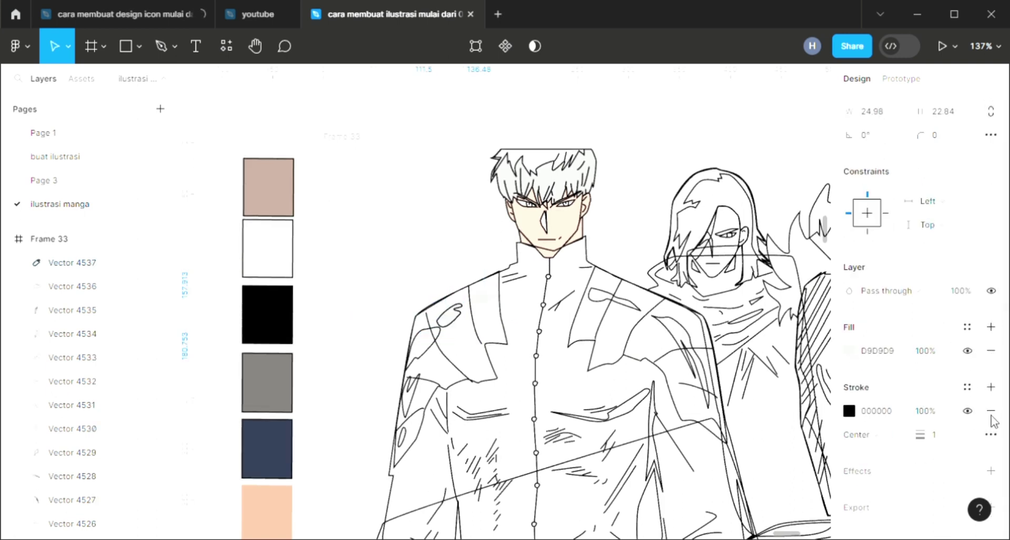
Step: Fill the curved, narrow and small shoulder shapes with D9D9D9 and remove their black strokes
{"action": "key", "text": "ctrl+v"}
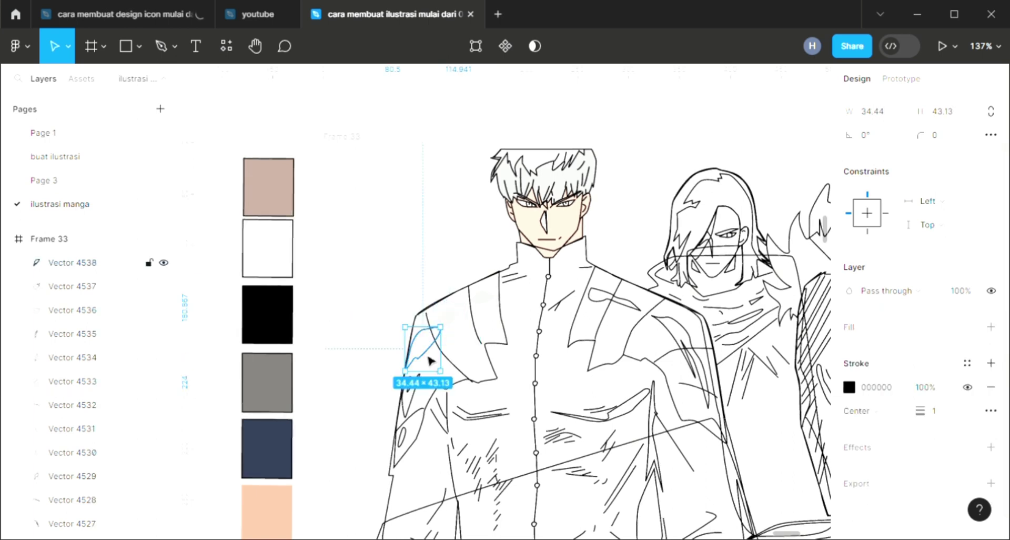
{"action": "left_click", "coordinate": [990, 326]}
{"action": "left_click", "coordinate": [990, 410]}
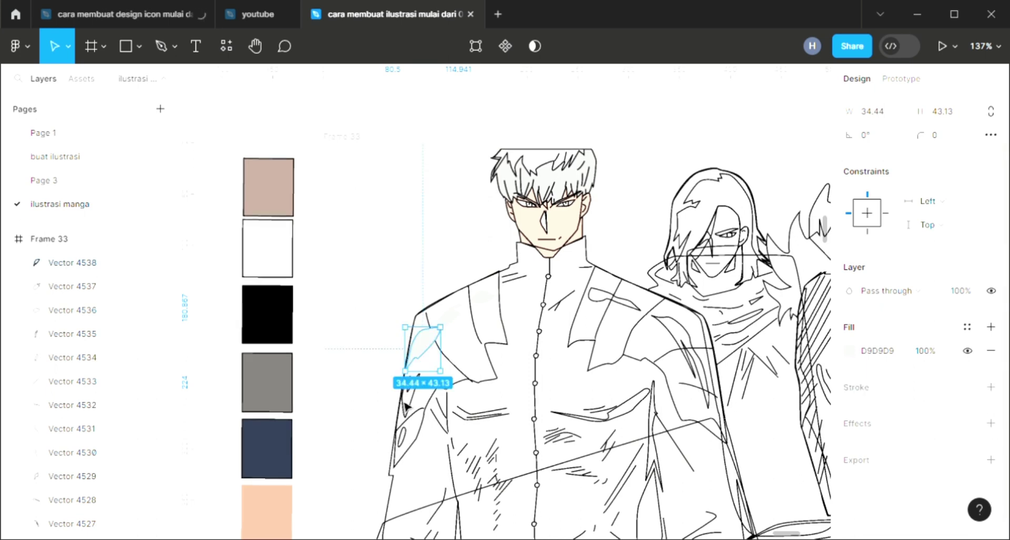
{"action": "left_click", "coordinate": [409, 405]}
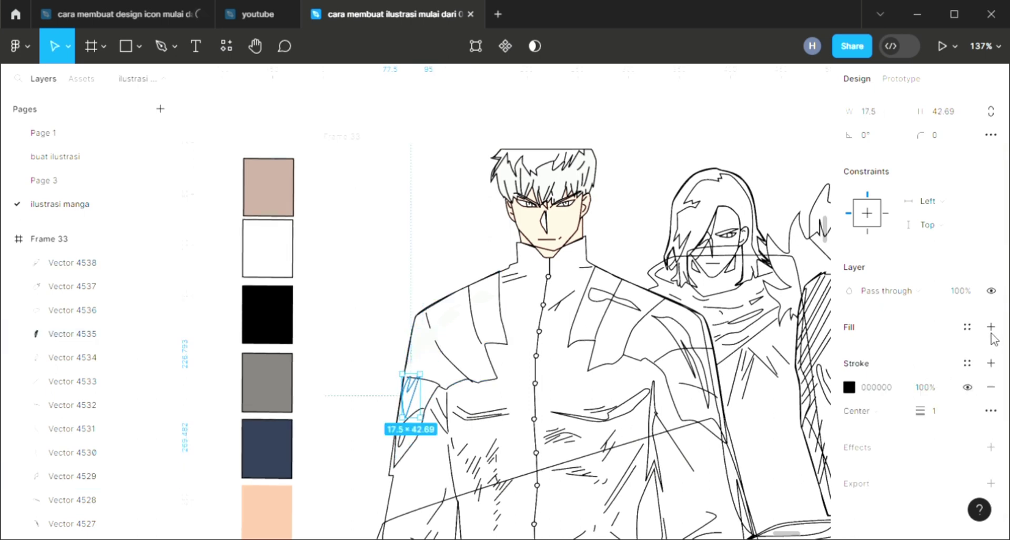
{"action": "left_click", "coordinate": [990, 327]}
{"action": "left_click", "coordinate": [991, 410]}
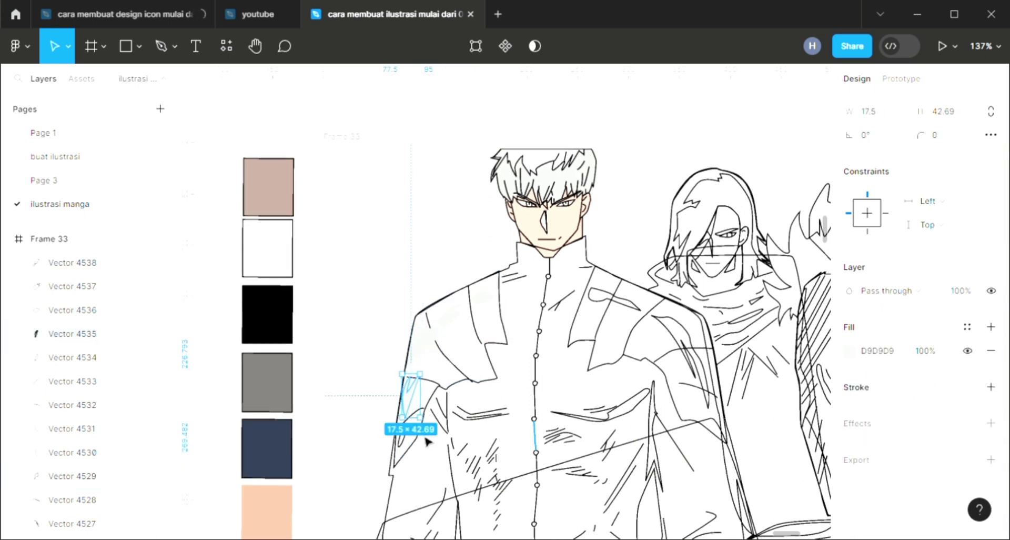
{"action": "left_click", "coordinate": [402, 439]}
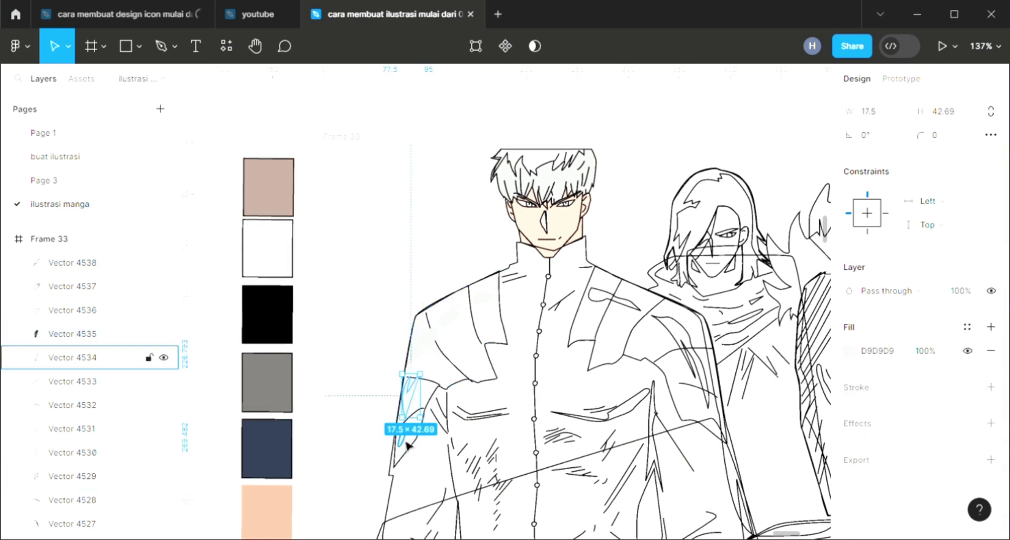
{"action": "left_click", "coordinate": [991, 326]}
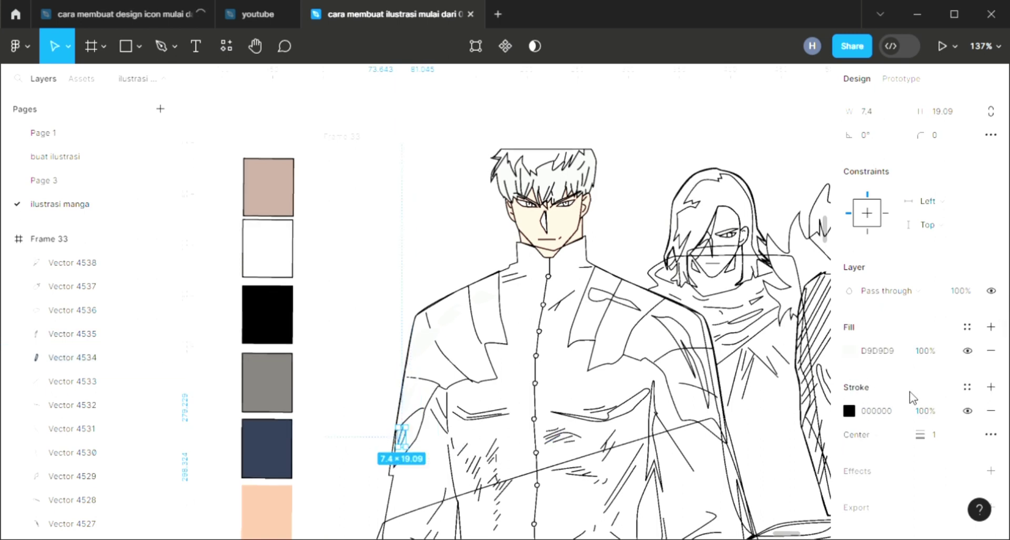
{"action": "left_click", "coordinate": [991, 410]}
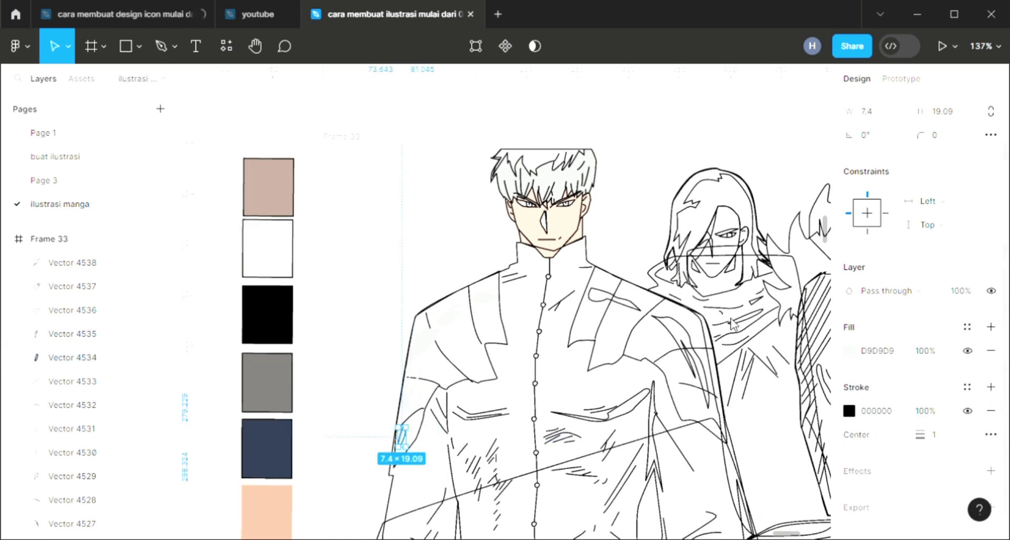
Step: Fill the wide and tall jacket shapes with D9D9D9 and remove their black strokes
{"action": "left_click", "coordinate": [630, 305]}
{"action": "left_click", "coordinate": [990, 327]}
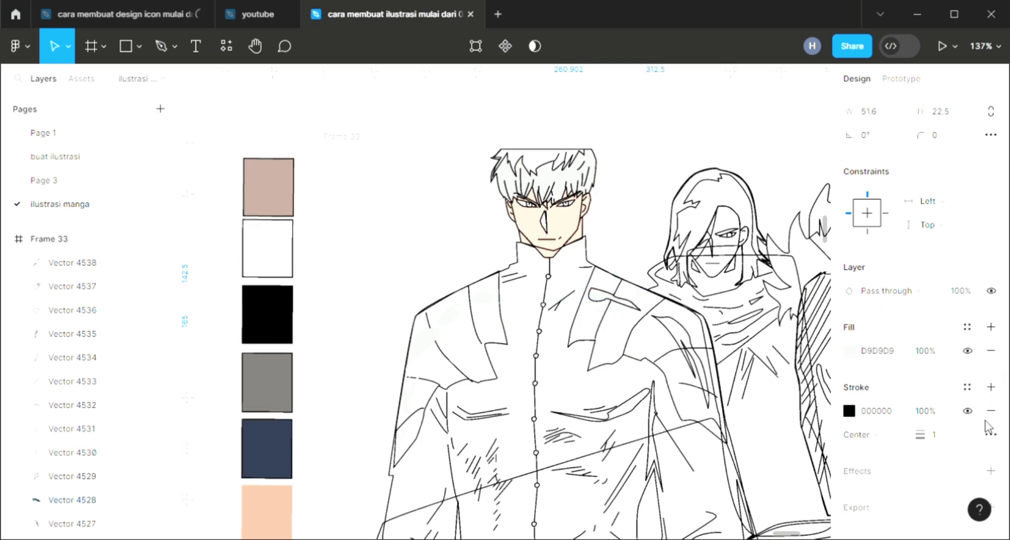
{"action": "left_click", "coordinate": [991, 410]}
{"action": "left_click", "coordinate": [694, 371]}
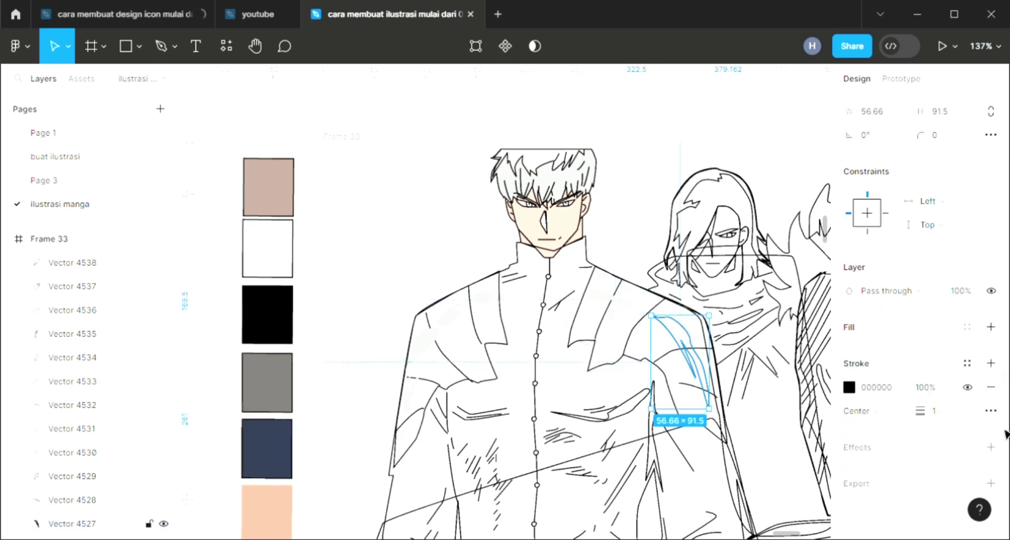
{"action": "left_click", "coordinate": [990, 326]}
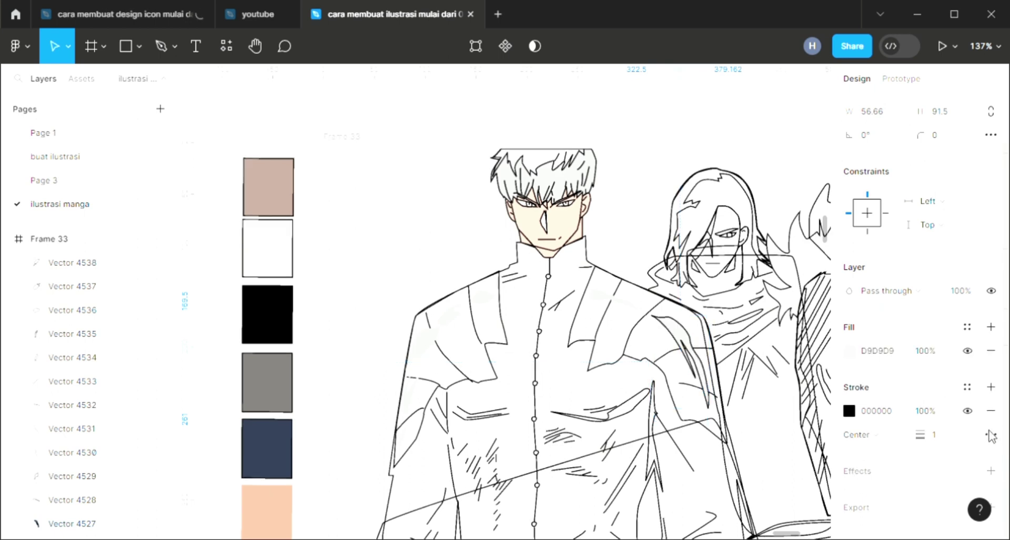
{"action": "left_click", "coordinate": [991, 410]}
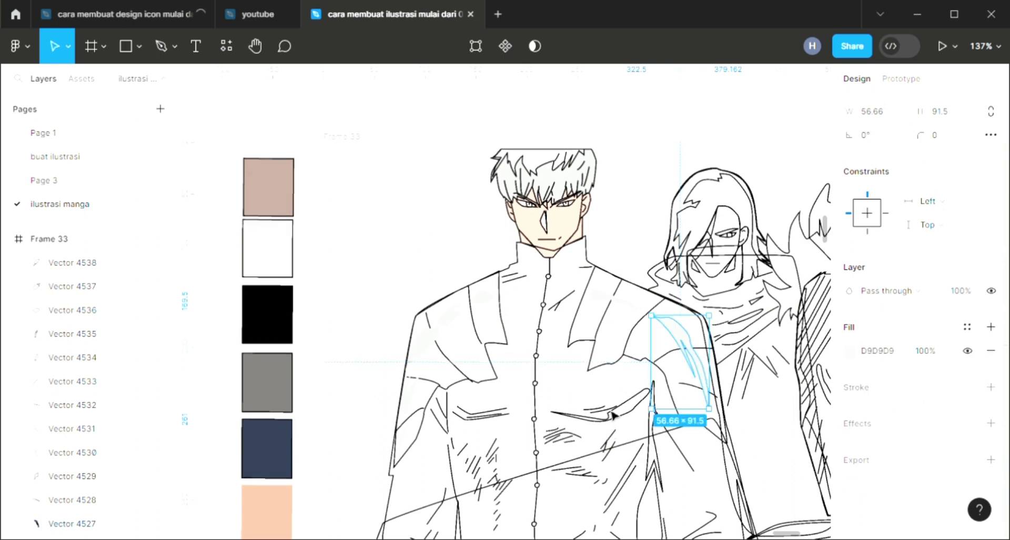
Step: Fill the left and right sleeve shapes with white FFFFFF sampled from the canvas
{"action": "left_click", "coordinate": [498, 376]}
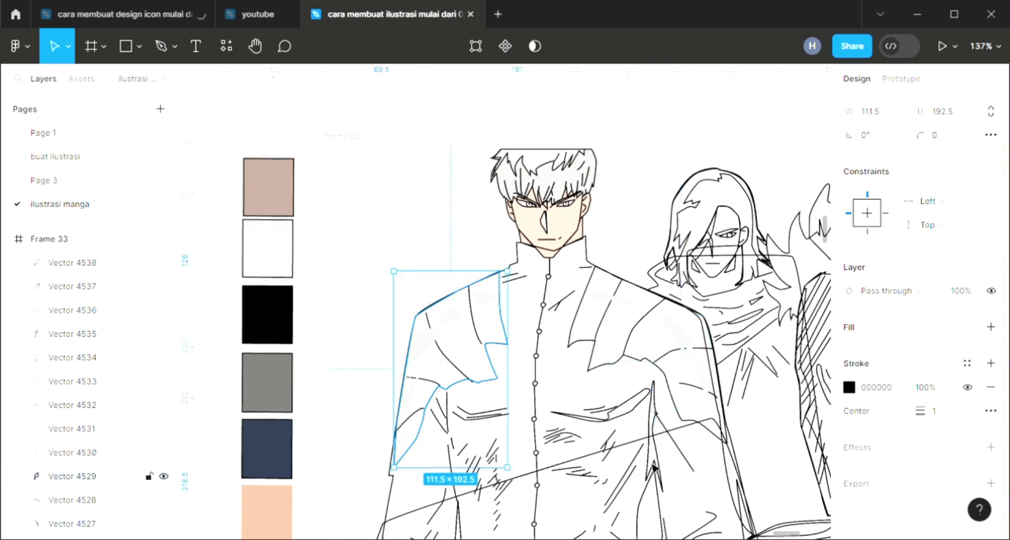
{"action": "left_click", "coordinate": [991, 326]}
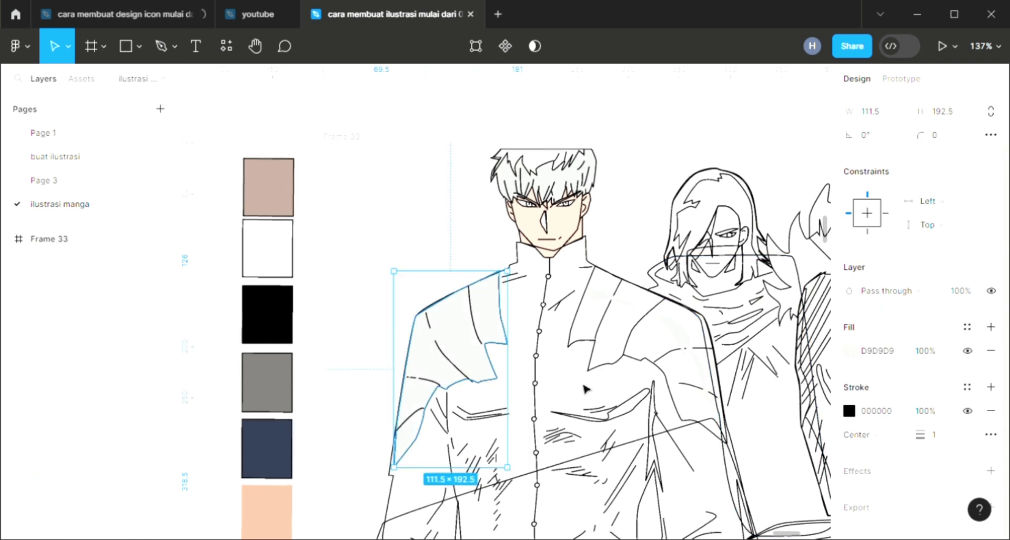
{"action": "left_click", "coordinate": [382, 281]}
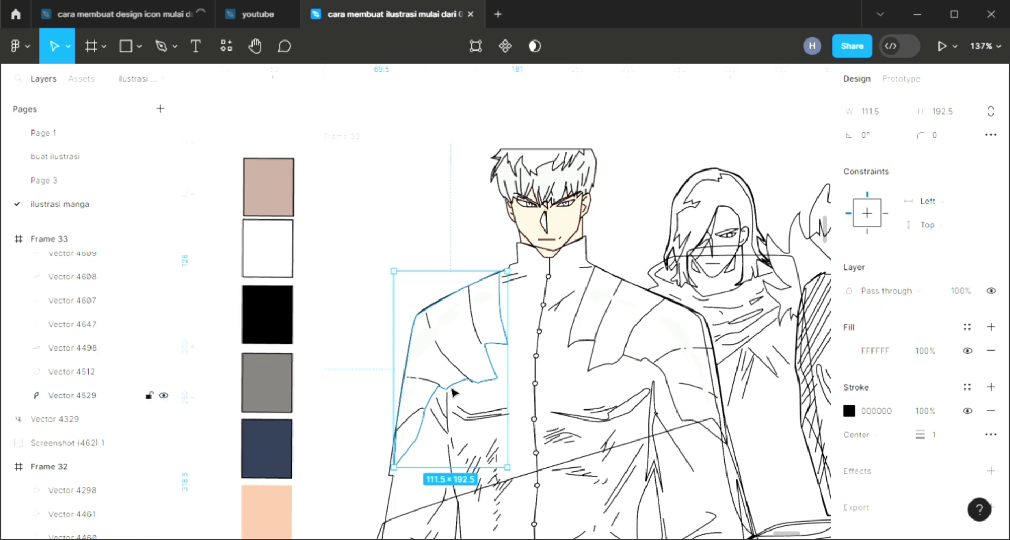
{"action": "left_click", "coordinate": [388, 411]}
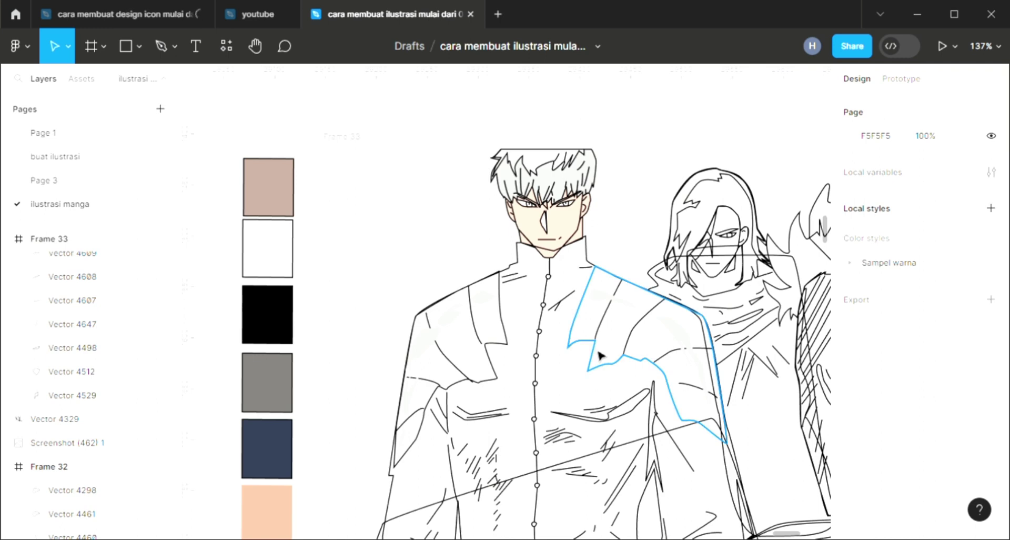
{"action": "left_click", "coordinate": [652, 363]}
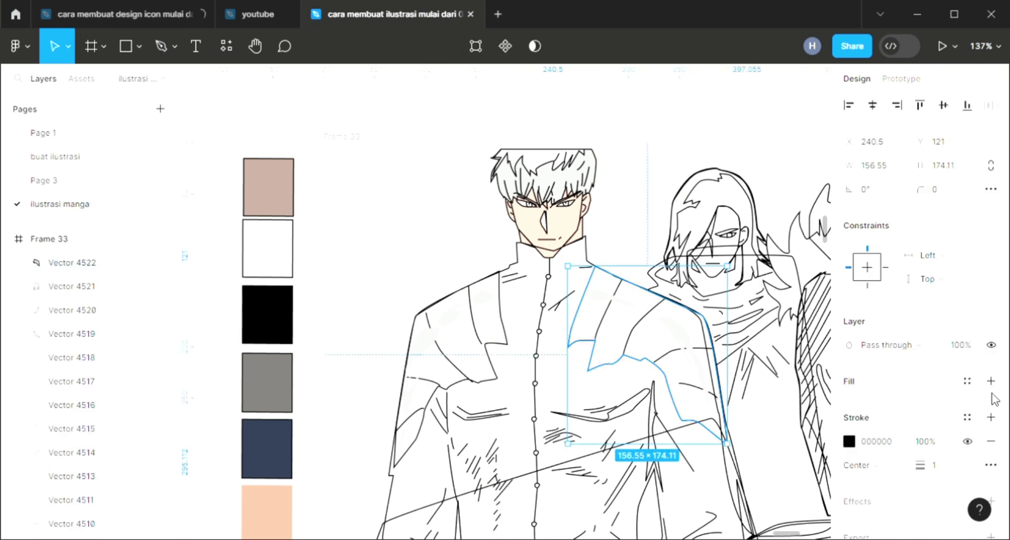
{"action": "left_click", "coordinate": [991, 380]}
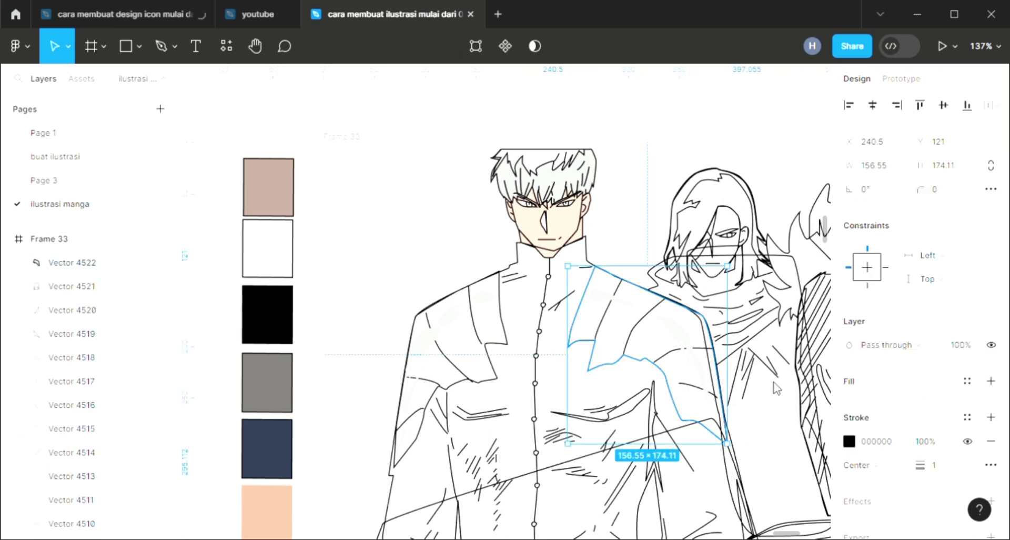
{"action": "key", "text": "i"}
{"action": "left_click", "coordinate": [434, 261]}
Step: Fill the long lower coat shape with the navy 303A51 swatch and send it to the back
{"action": "key", "text": "Escape"}
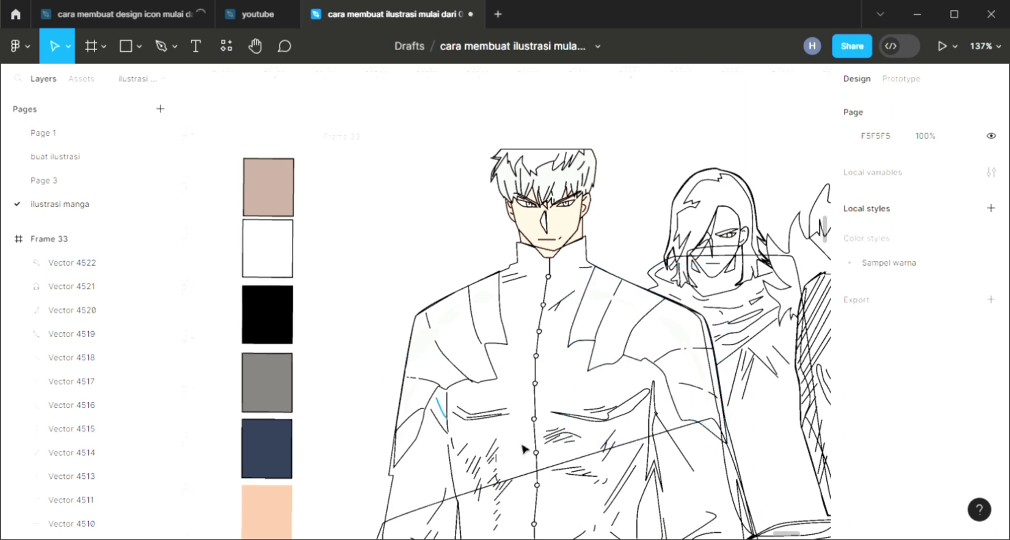
{"action": "scroll", "coordinate": [548, 447], "scroll_direction": "down", "scroll_amount": 2}
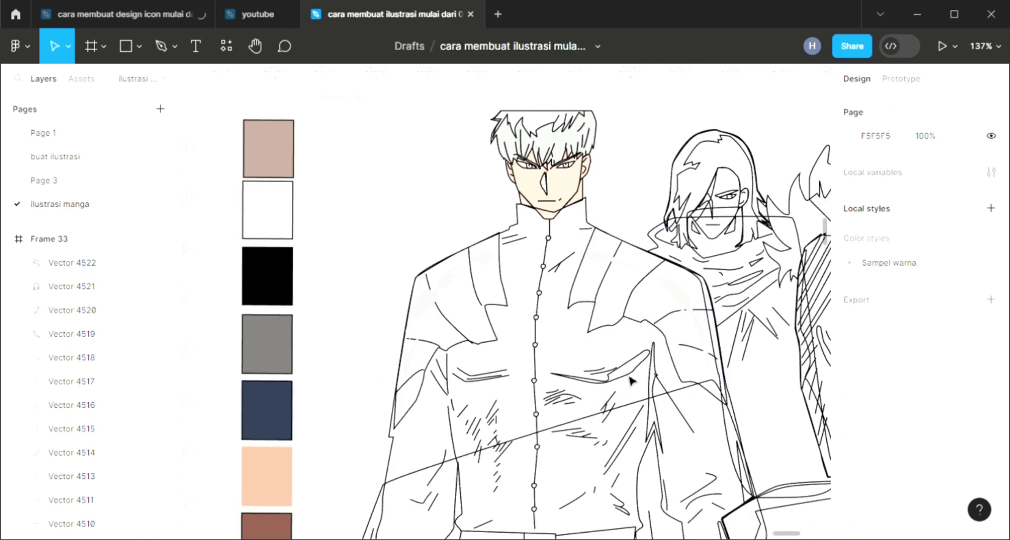
{"action": "scroll", "coordinate": [428, 384], "scroll_direction": "down", "scroll_amount": 2}
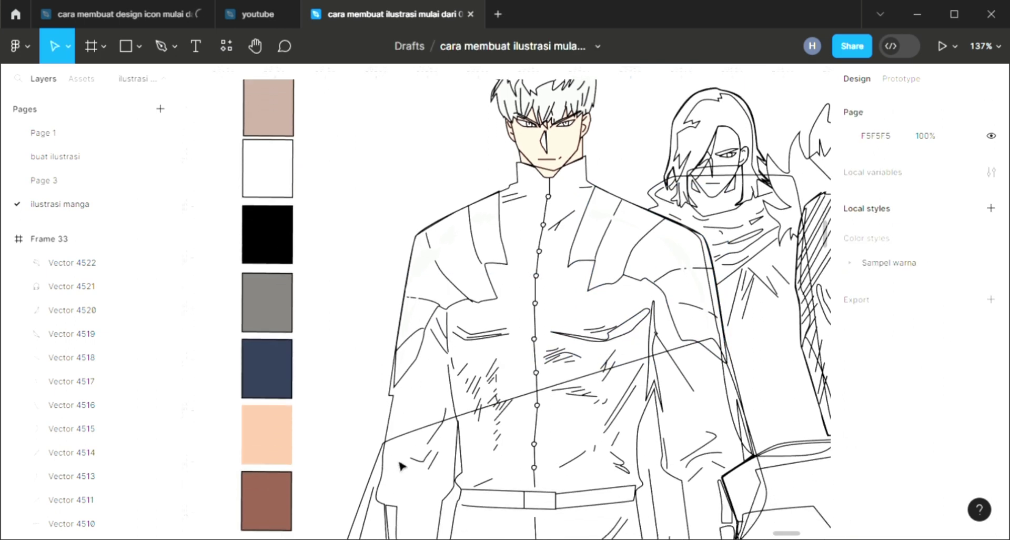
{"action": "left_click", "coordinate": [371, 491]}
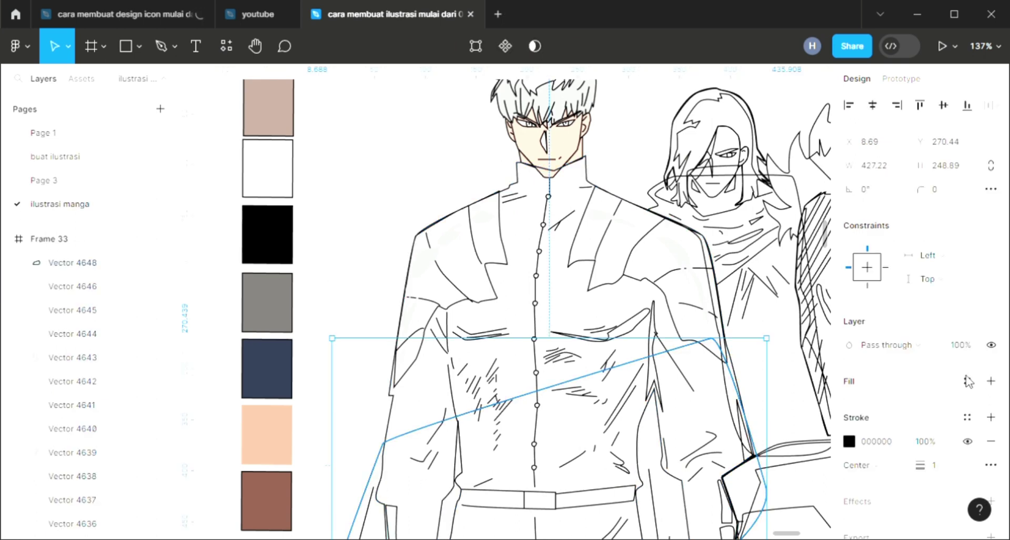
{"action": "left_click", "coordinate": [990, 380]}
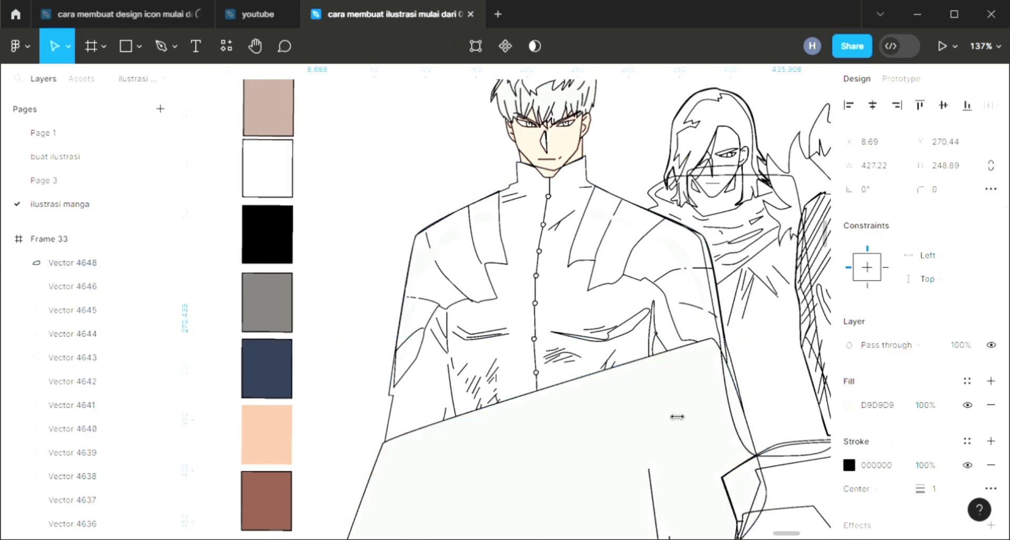
{"action": "left_click", "coordinate": [279, 388]}
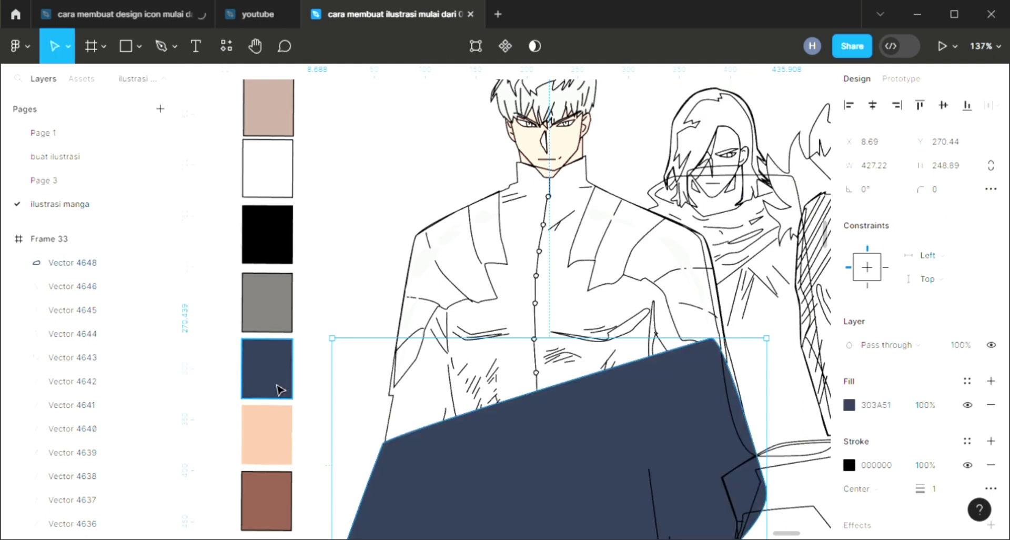
{"action": "key", "text": "ctrl+shift+bracketleft"}
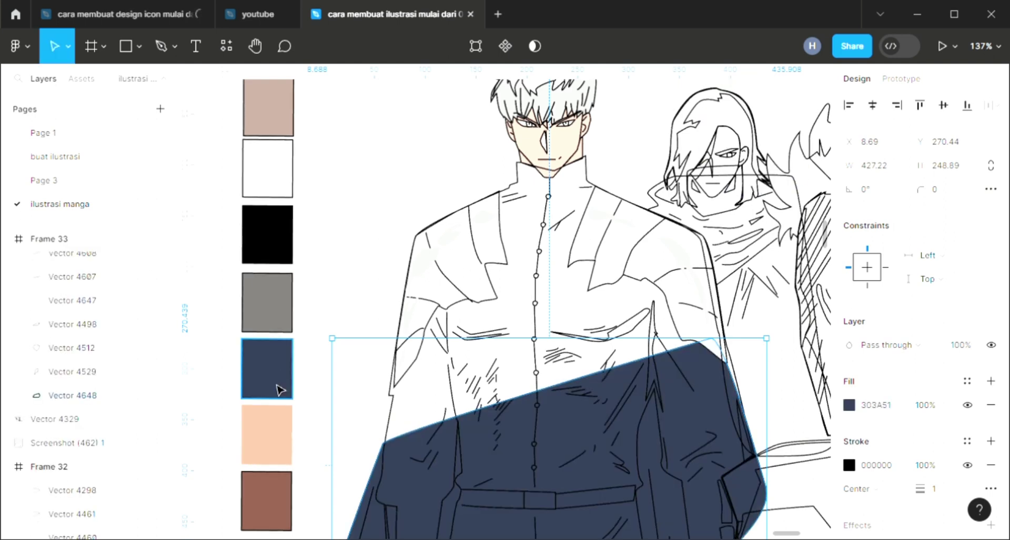
{"action": "left_click", "coordinate": [513, 193]}
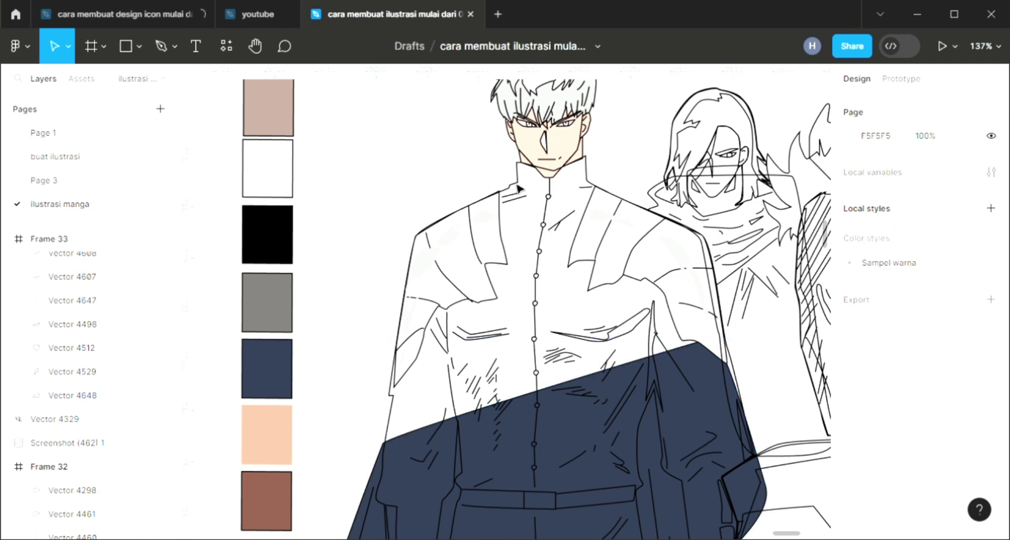
{"action": "left_click", "coordinate": [630, 274]}
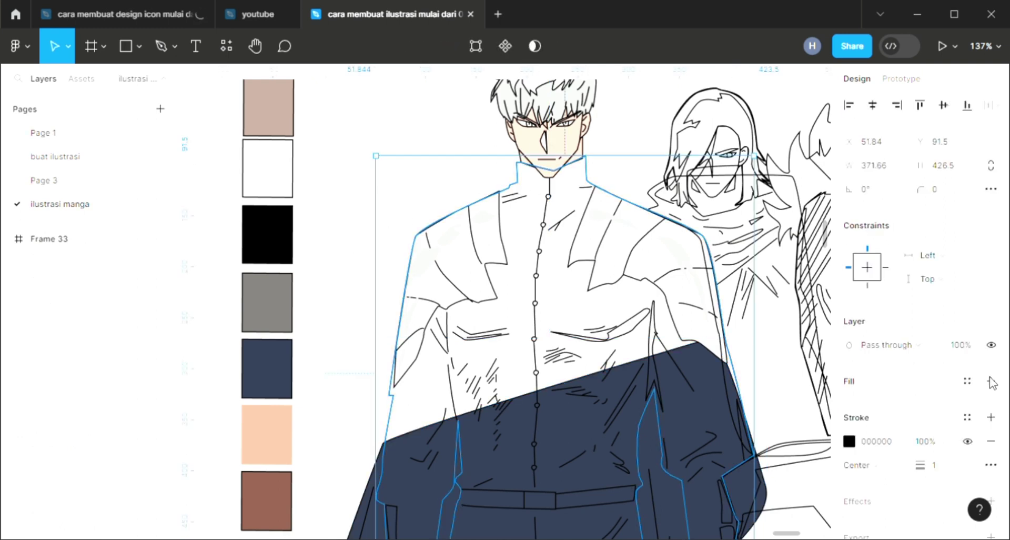
Step: Fill the jacket with the black swatch, send it back, and move the navy cape beneath it
{"action": "key", "text": "i"}
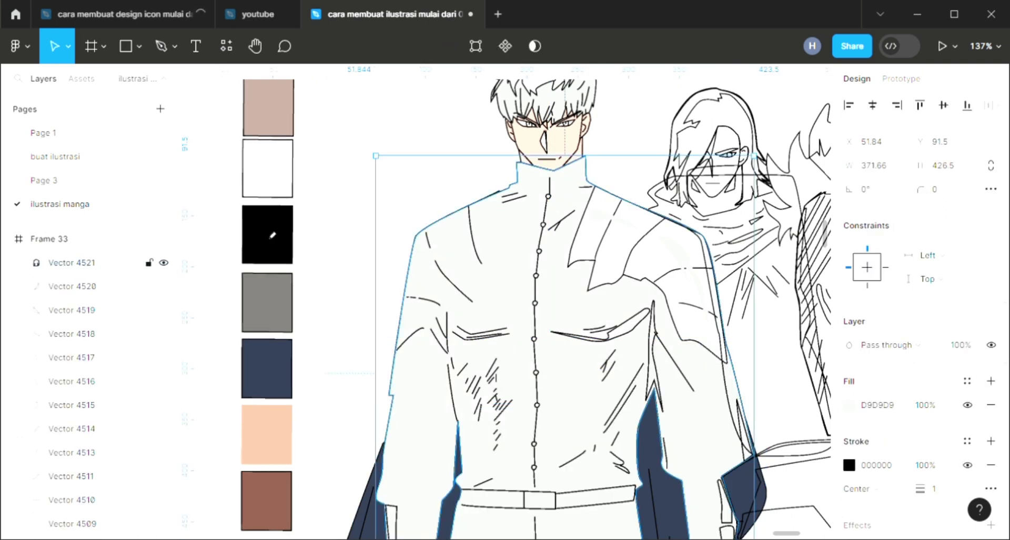
{"action": "left_click", "coordinate": [272, 235]}
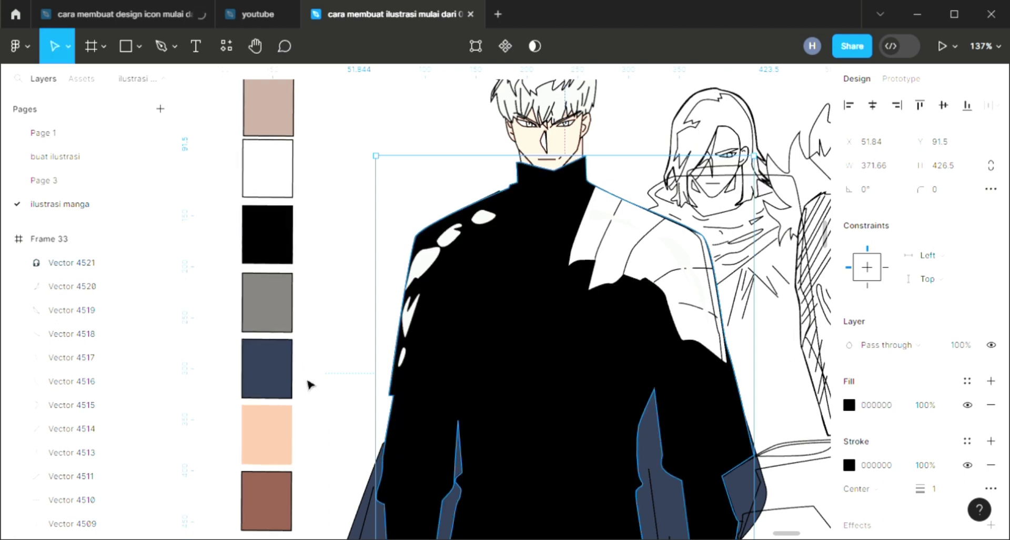
{"action": "key", "text": "ctrl+shift+bracketleft"}
{"action": "key", "text": "Escape"}
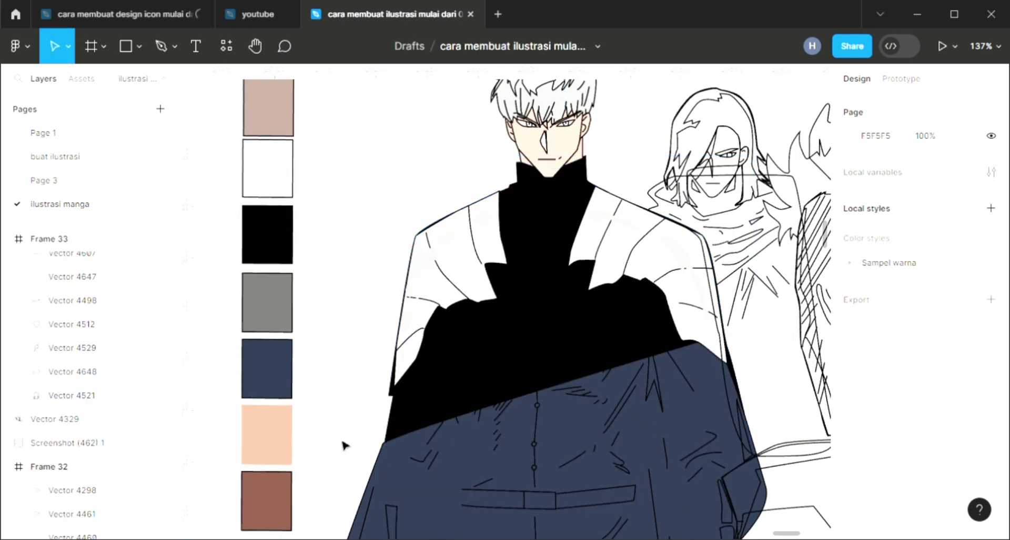
{"action": "left_click", "coordinate": [377, 484]}
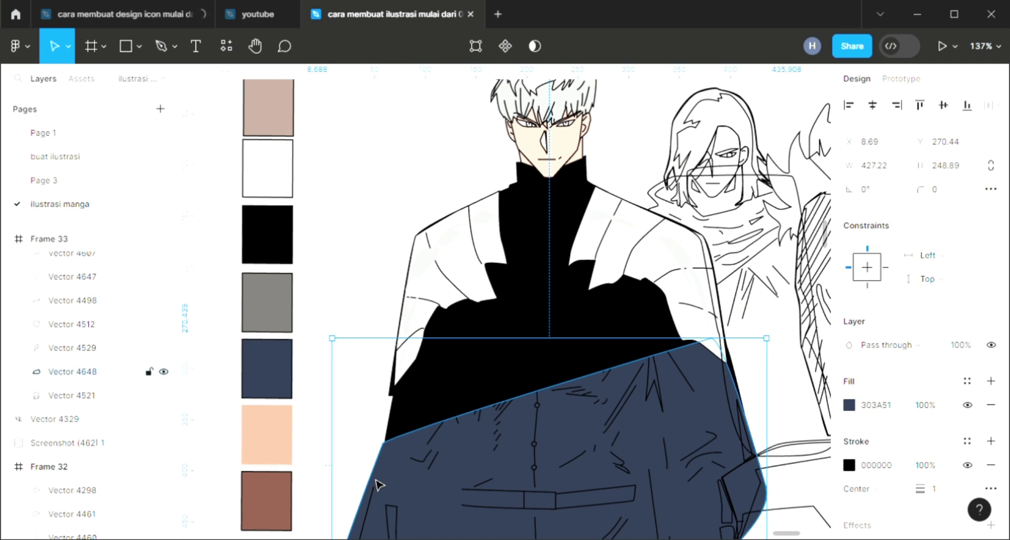
{"action": "key", "text": "ctrl+bracketleft"}
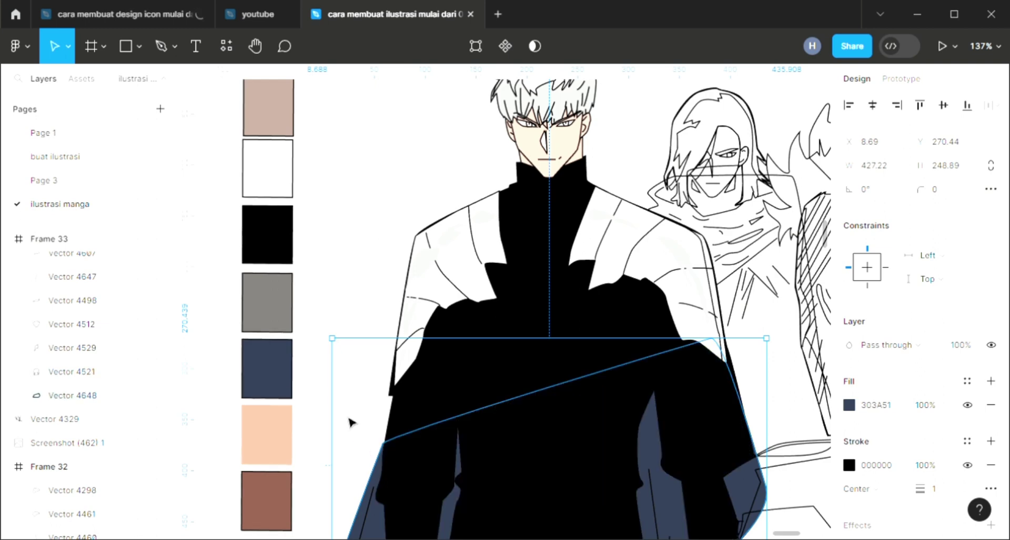
{"action": "key", "text": "Escape"}
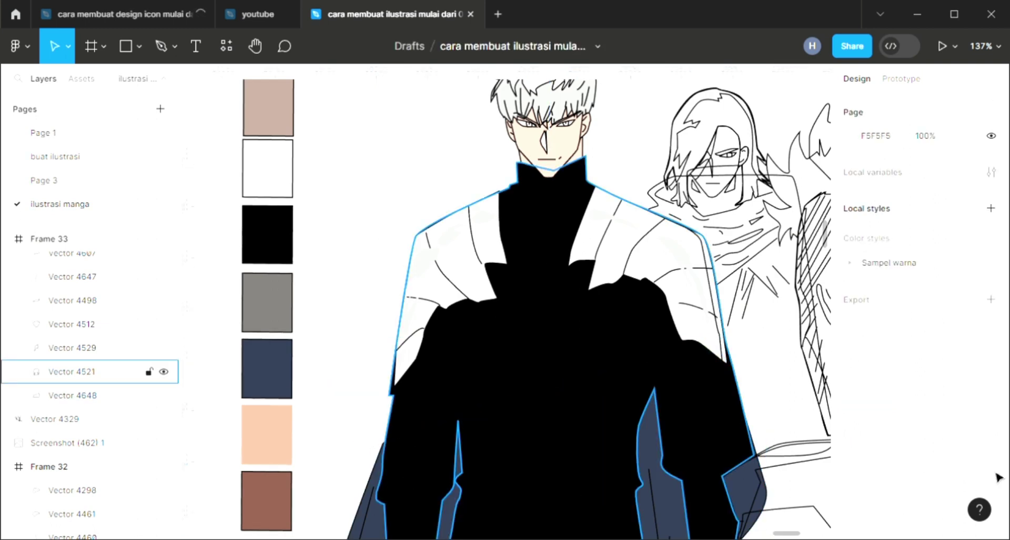
{"action": "key", "text": "Tab"}
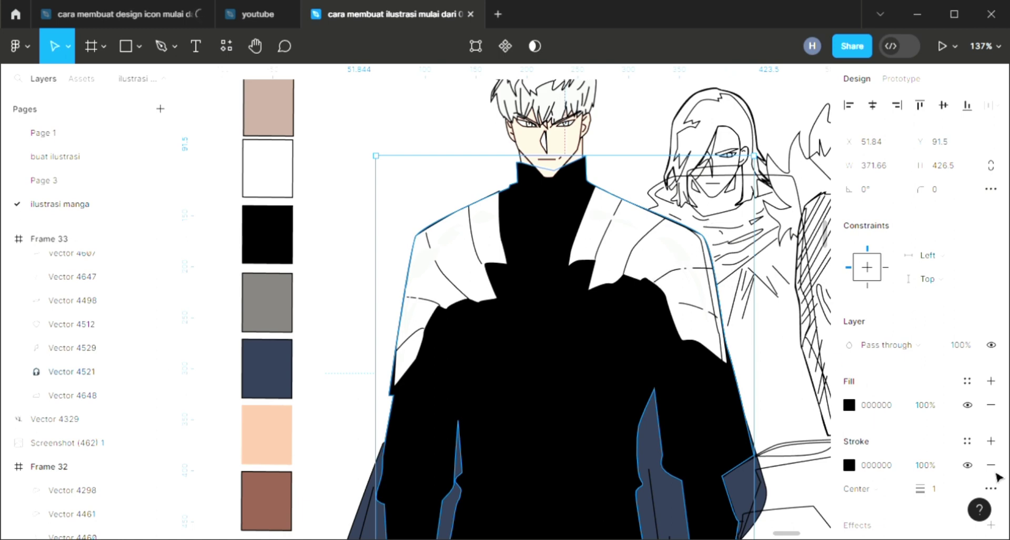
Step: Adjust the jacket fill to dark charcoal 343131 in the colour picker
{"action": "left_click", "coordinate": [849, 404]}
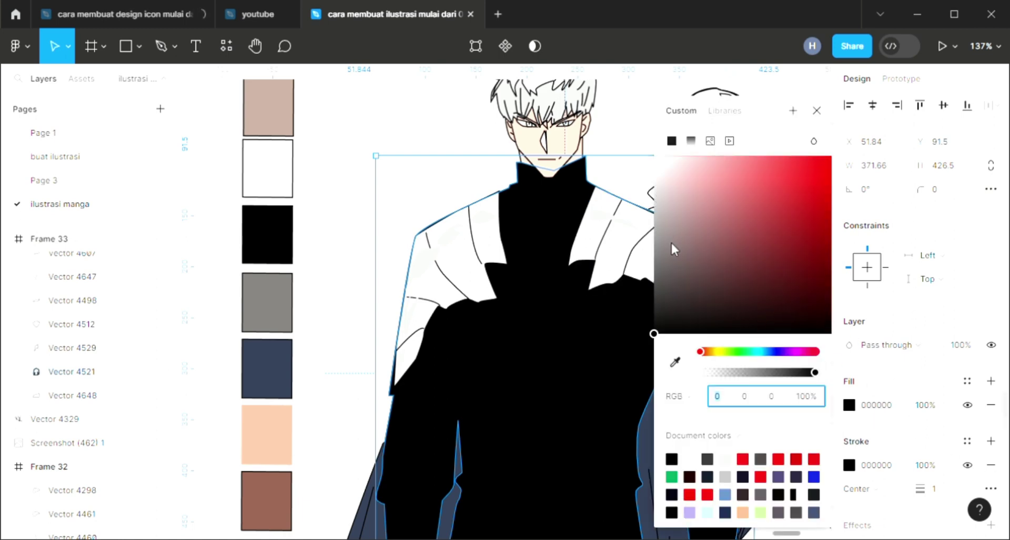
{"action": "left_click_drag", "start_coordinate": [673, 248], "coordinate": [672, 256]}
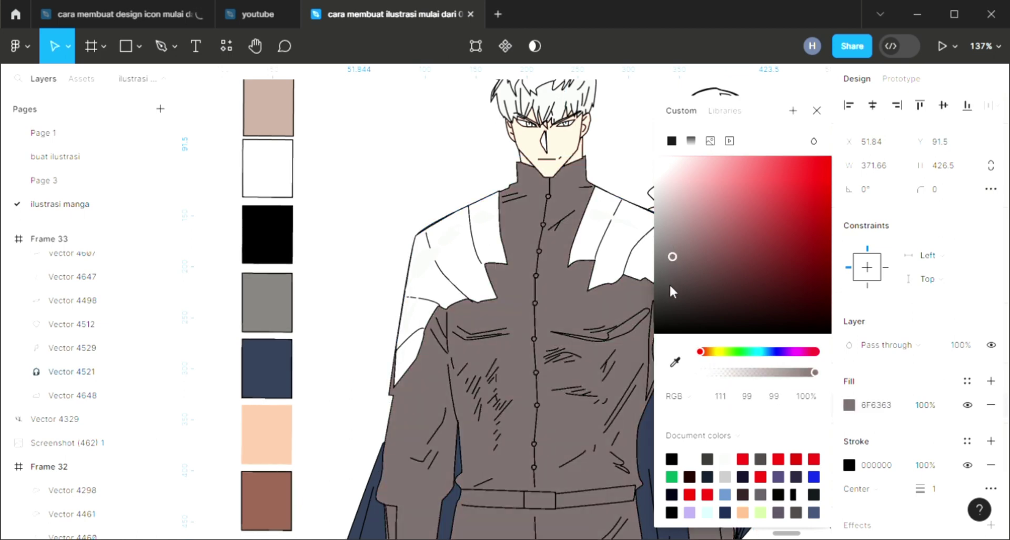
{"action": "left_click", "coordinate": [669, 290]}
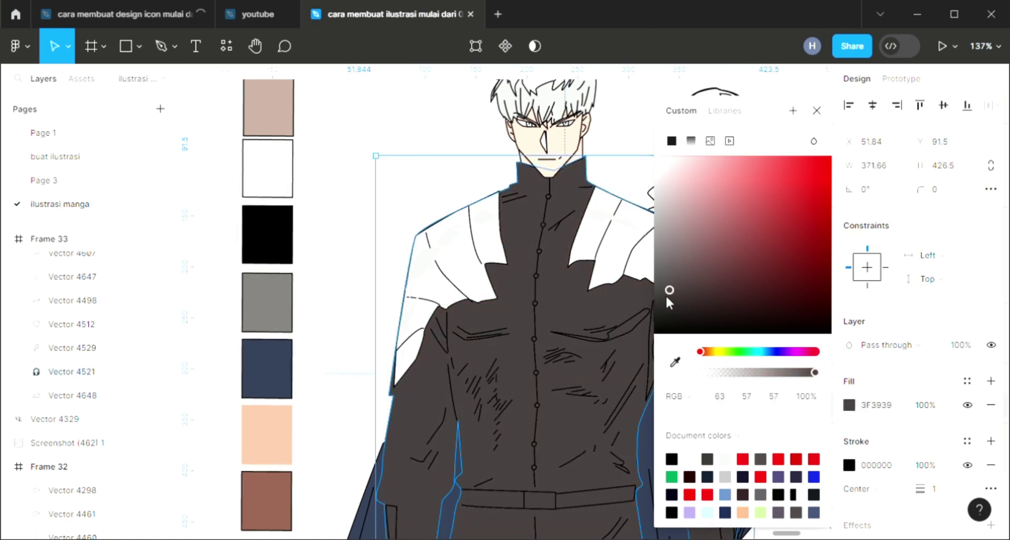
{"action": "left_click", "coordinate": [816, 110]}
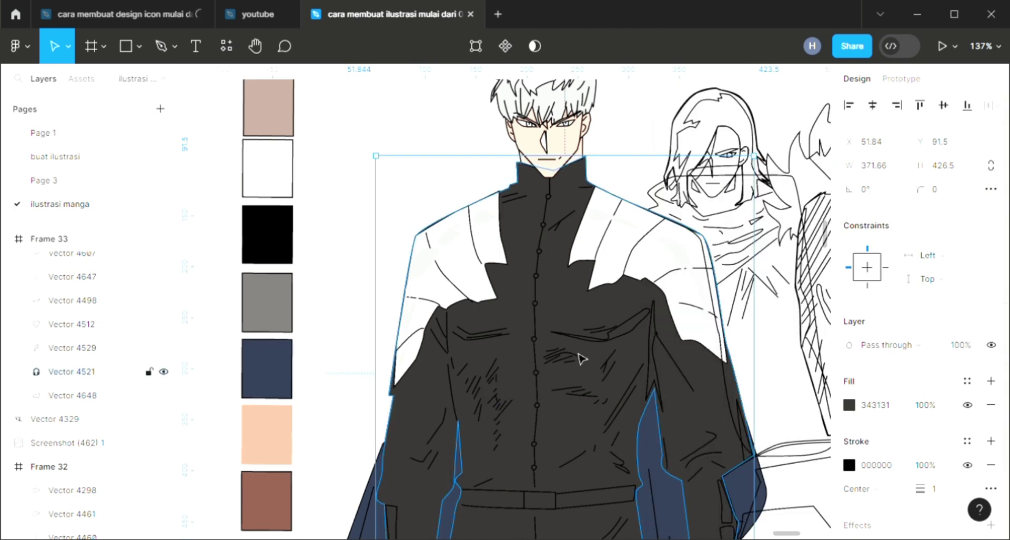
{"action": "scroll", "coordinate": [585, 358], "scroll_direction": "down", "scroll_amount": 5}
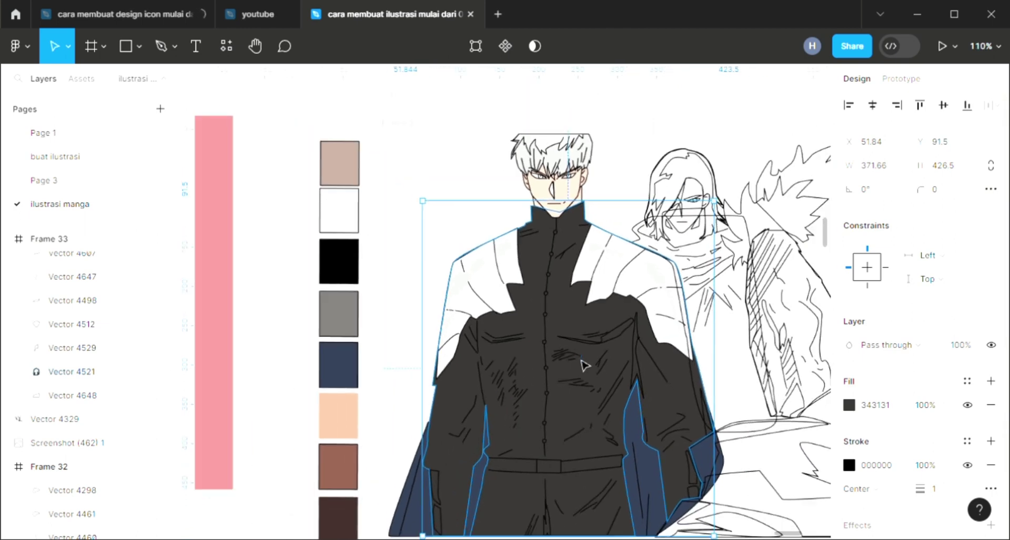
Step: Select the chest emblem line inside Frame 33 and eyedrop white FFFFFF onto it
{"action": "scroll", "coordinate": [862, 458], "scroll_direction": "down", "scroll_amount": 2}
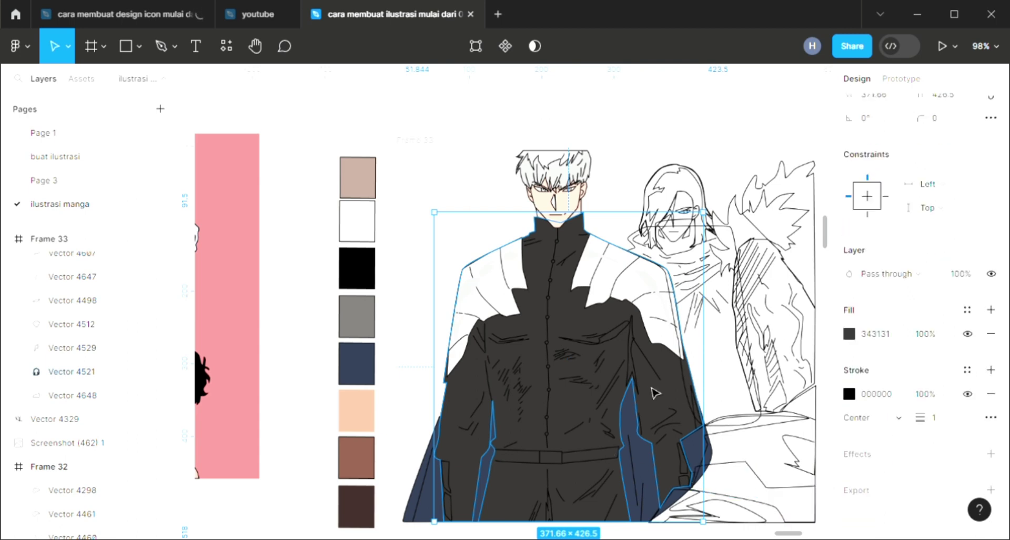
{"action": "left_click", "coordinate": [410, 144]}
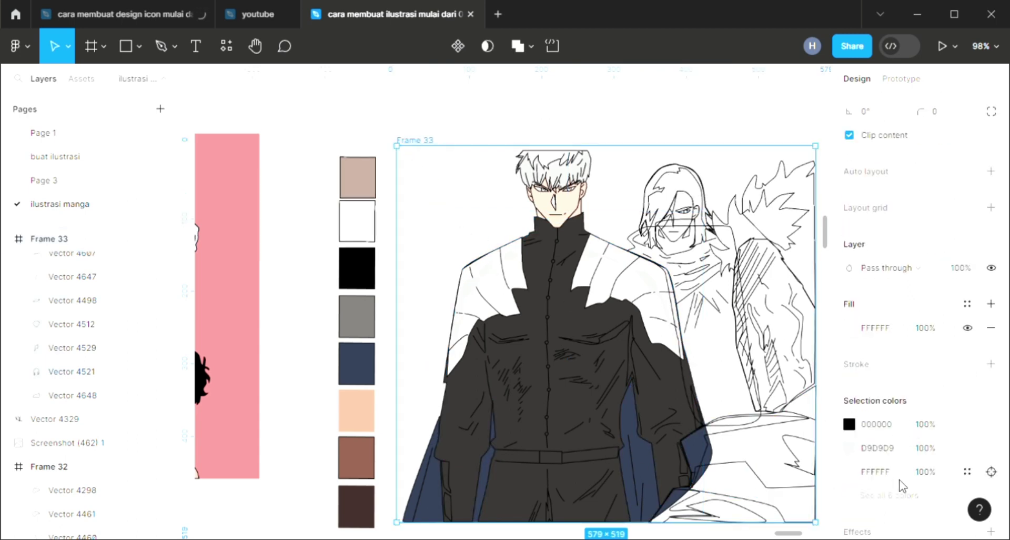
{"action": "left_click", "coordinate": [614, 347]}
{"action": "key", "text": "i"}
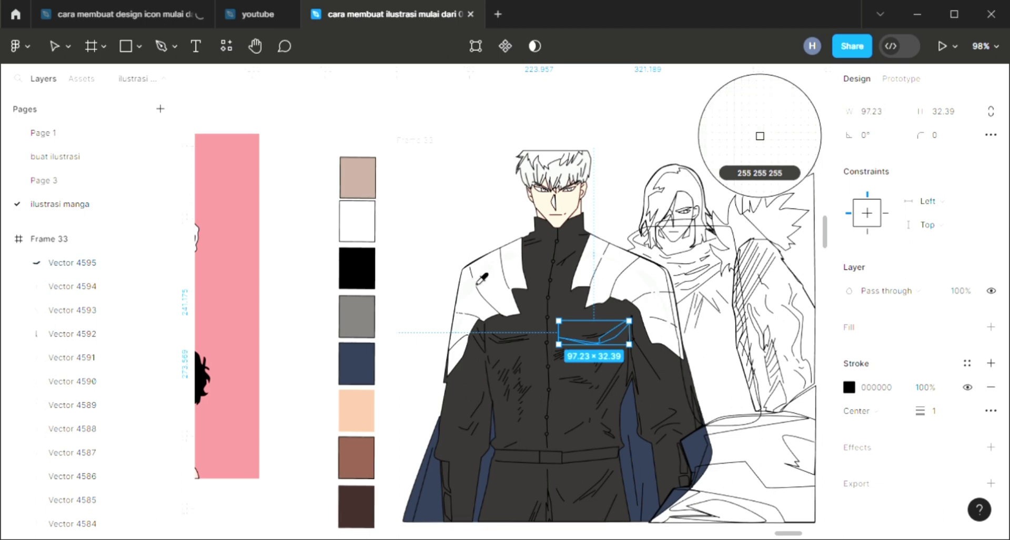
{"action": "left_click", "coordinate": [412, 247]}
{"action": "key", "text": "Escape"}
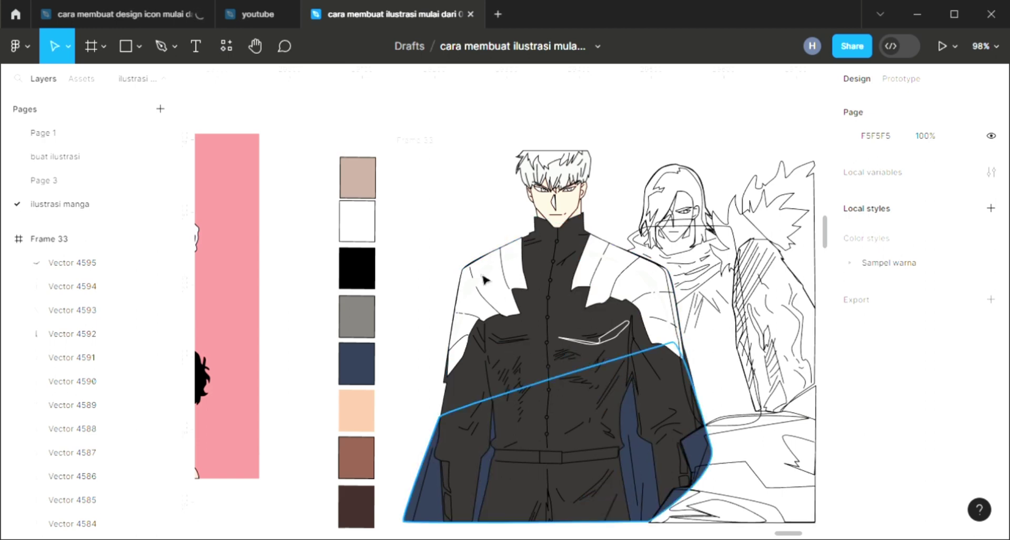
{"action": "left_click", "coordinate": [513, 268]}
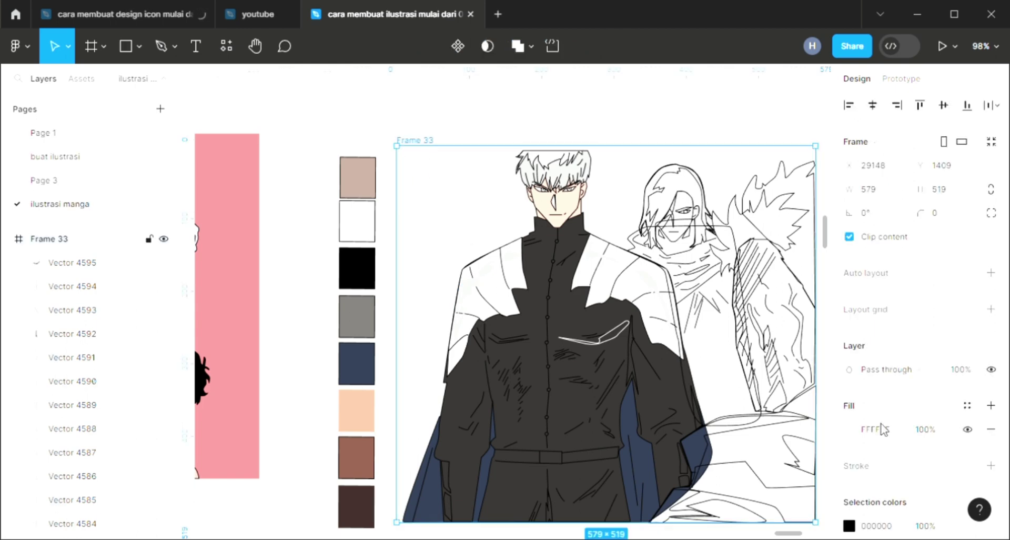
{"action": "scroll", "coordinate": [879, 453], "scroll_direction": "down", "scroll_amount": 3}
{"action": "left_click", "coordinate": [869, 378]}
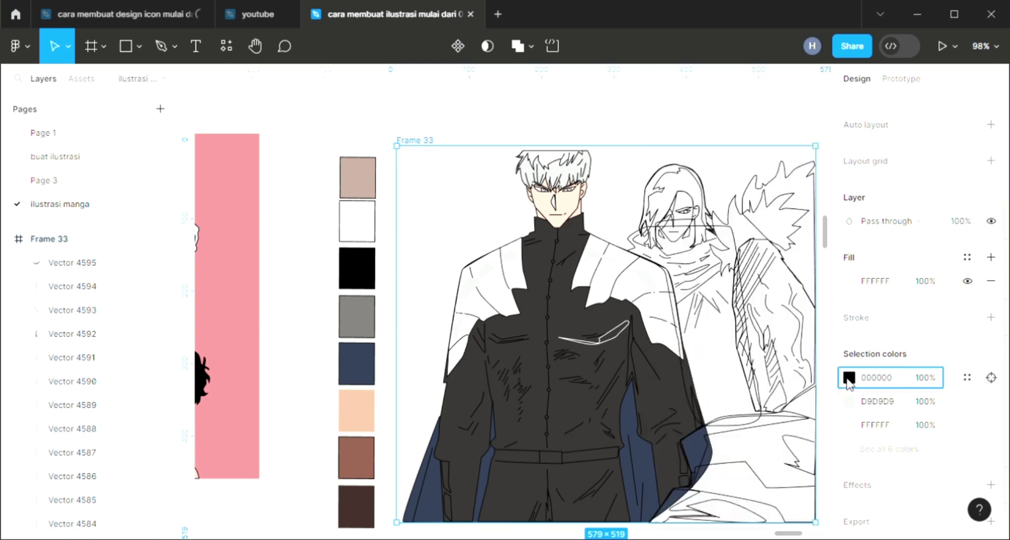
{"action": "key", "text": "Escape"}
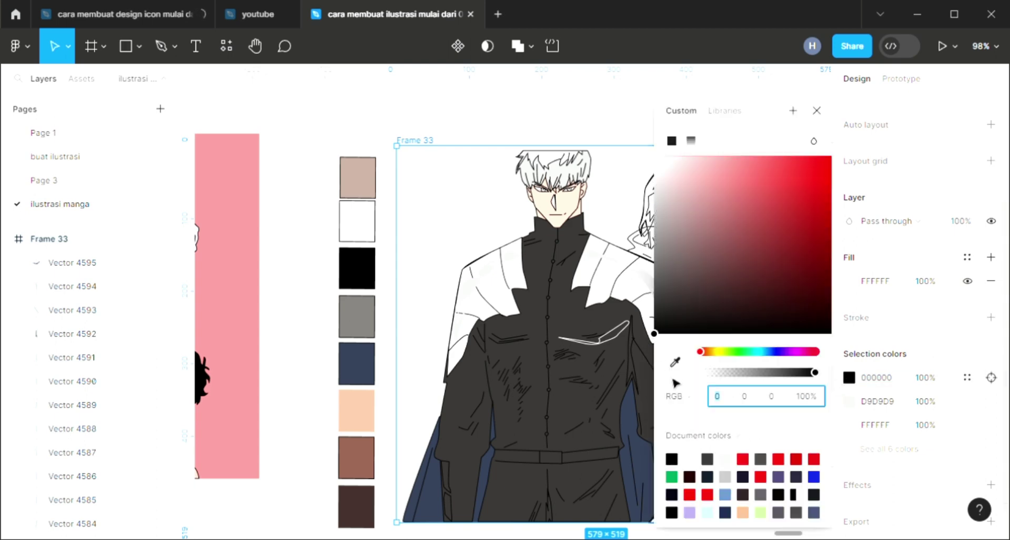
{"action": "left_click", "coordinate": [675, 363]}
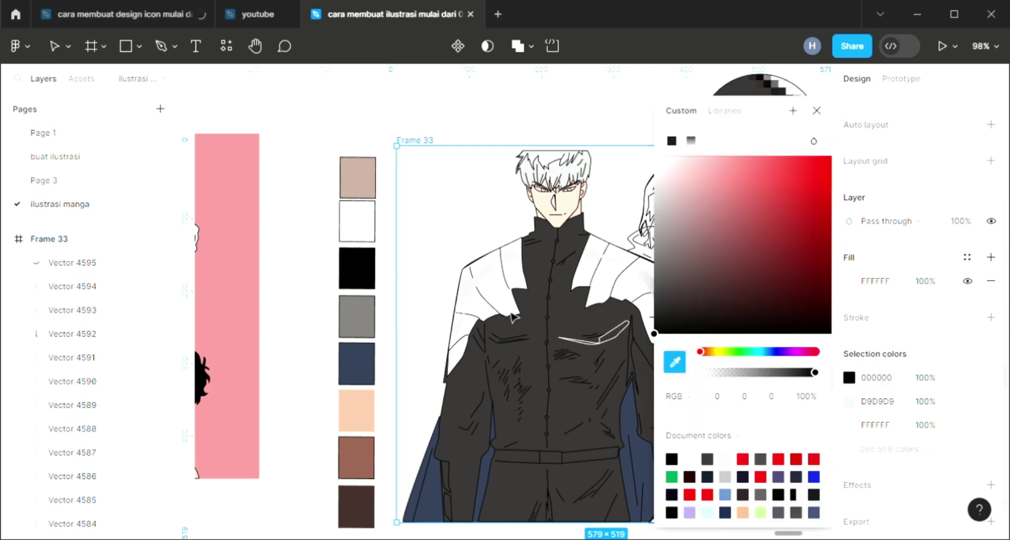
{"action": "left_click", "coordinate": [409, 260]}
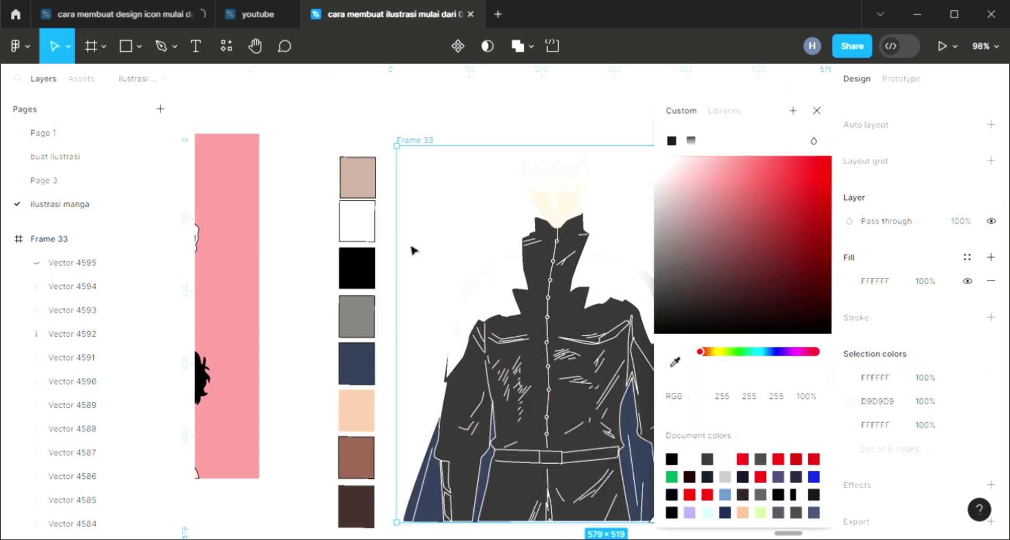
{"action": "left_click", "coordinate": [817, 111]}
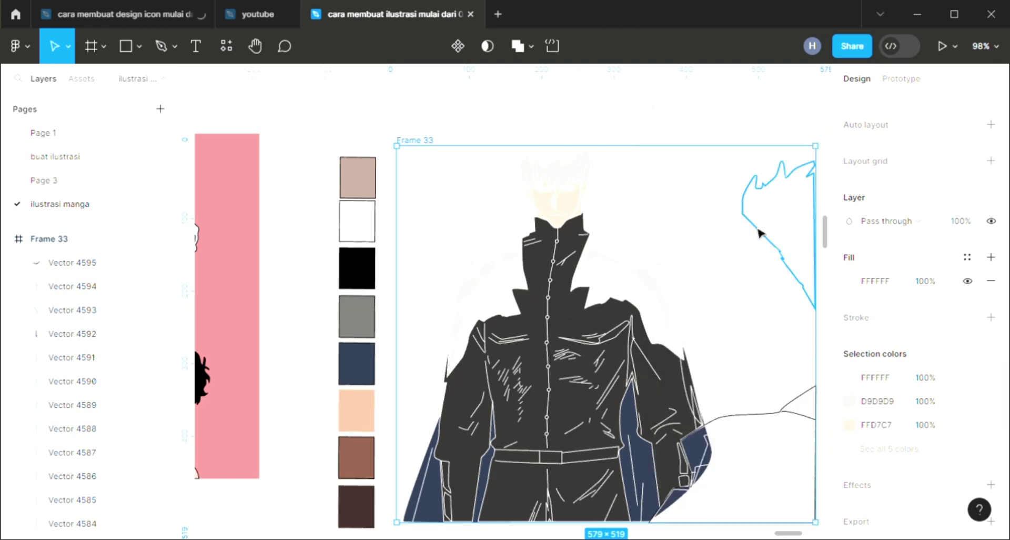
{"action": "key", "text": "ctrl+z"}
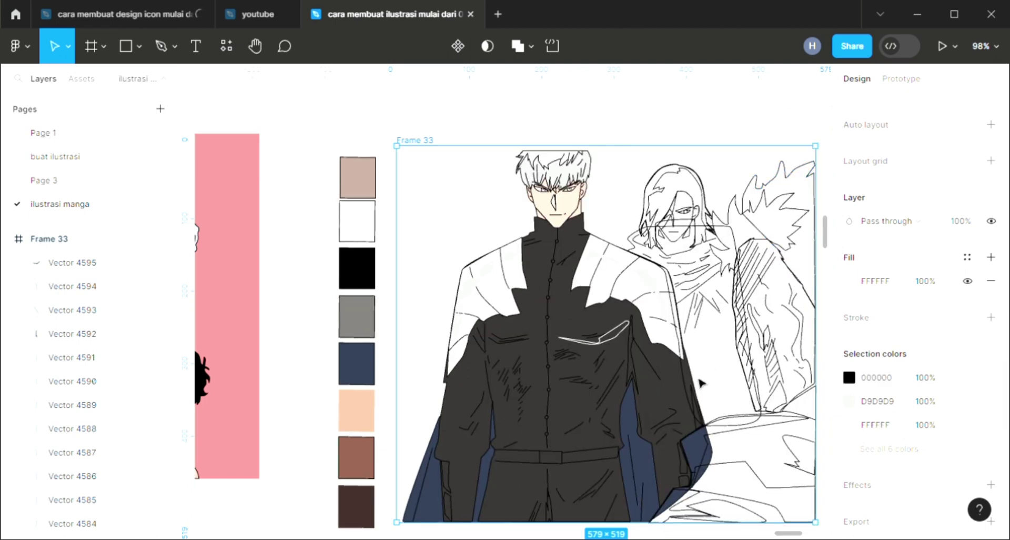
{"action": "left_click", "coordinate": [485, 224]}
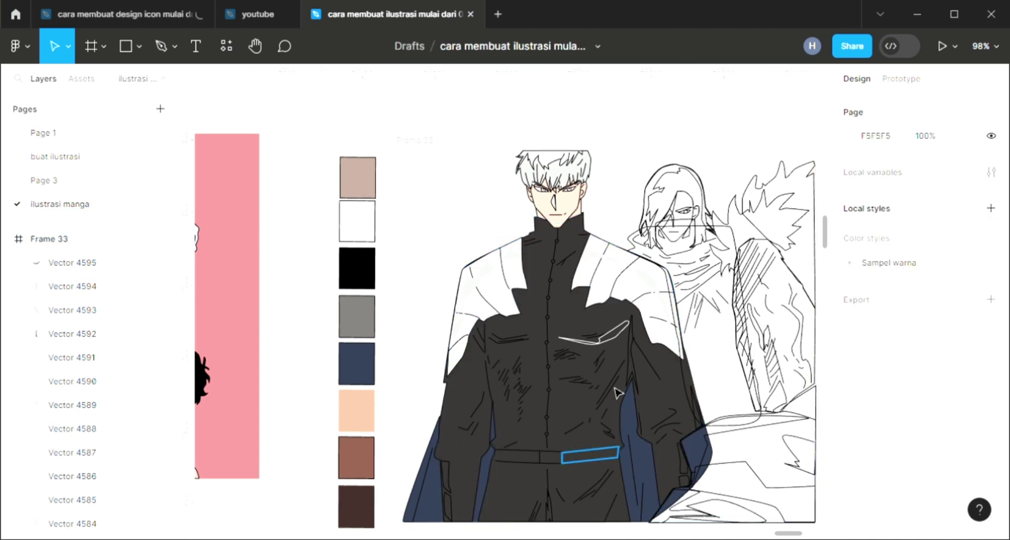
Step: Fill the right character's spiky hair outline with sampled white
{"action": "scroll", "coordinate": [608, 382], "scroll_direction": "down", "scroll_amount": 2}
{"action": "scroll", "coordinate": [609, 380], "scroll_direction": "right", "scroll_amount": 2}
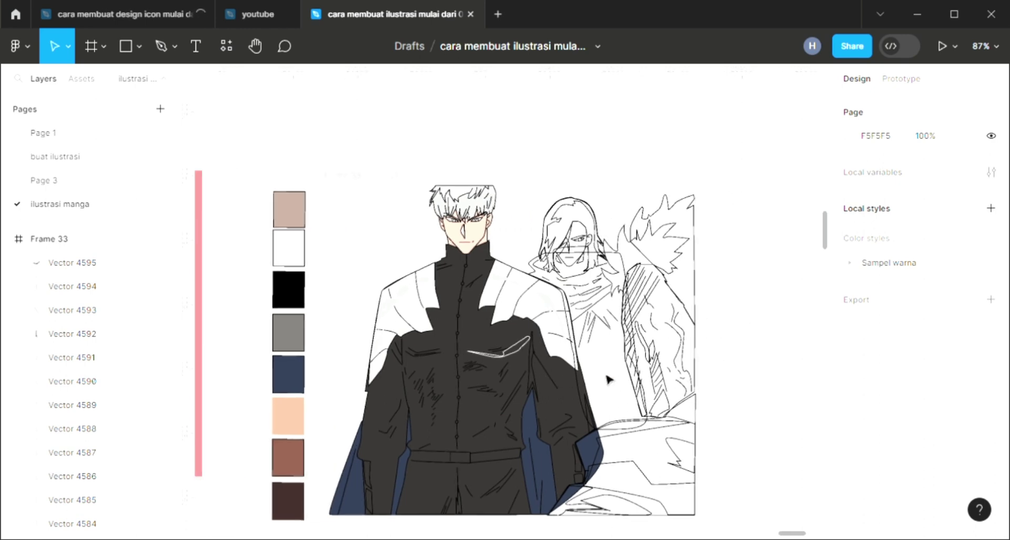
{"action": "scroll", "coordinate": [605, 379], "scroll_direction": "right", "scroll_amount": 1}
{"action": "scroll", "coordinate": [556, 241], "scroll_direction": "up", "scroll_amount": 1}
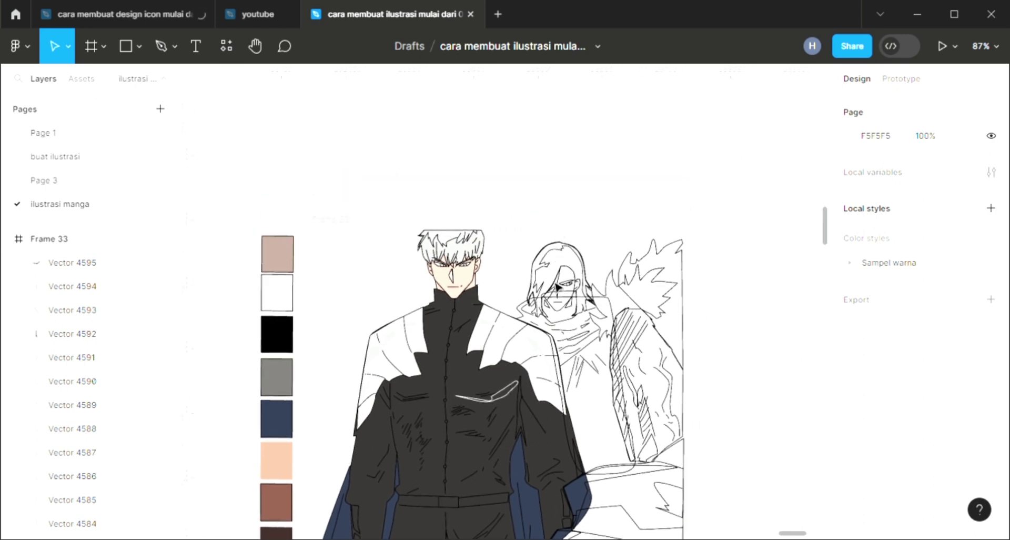
{"action": "scroll", "coordinate": [557, 302], "scroll_direction": "down", "scroll_amount": 2}
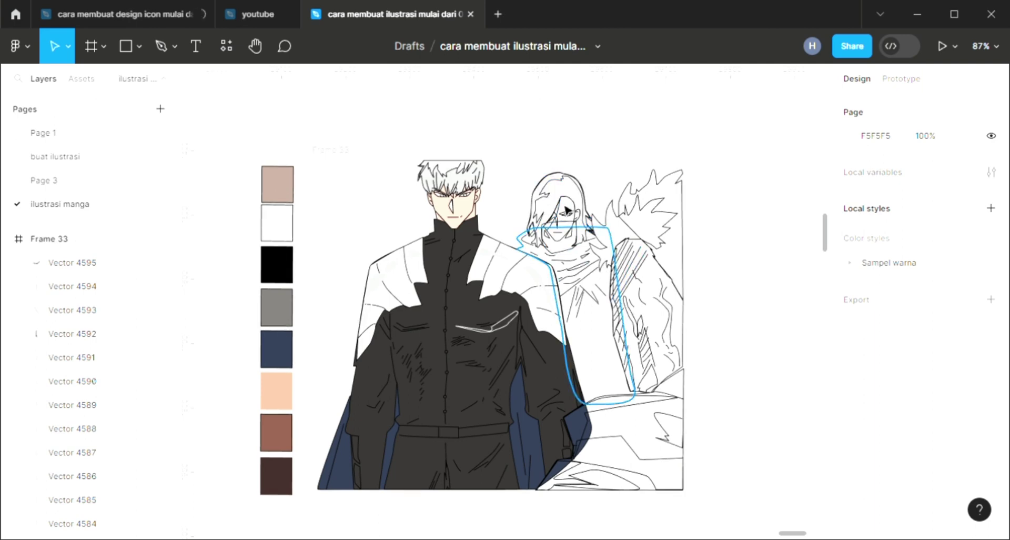
{"action": "left_click", "coordinate": [672, 221]}
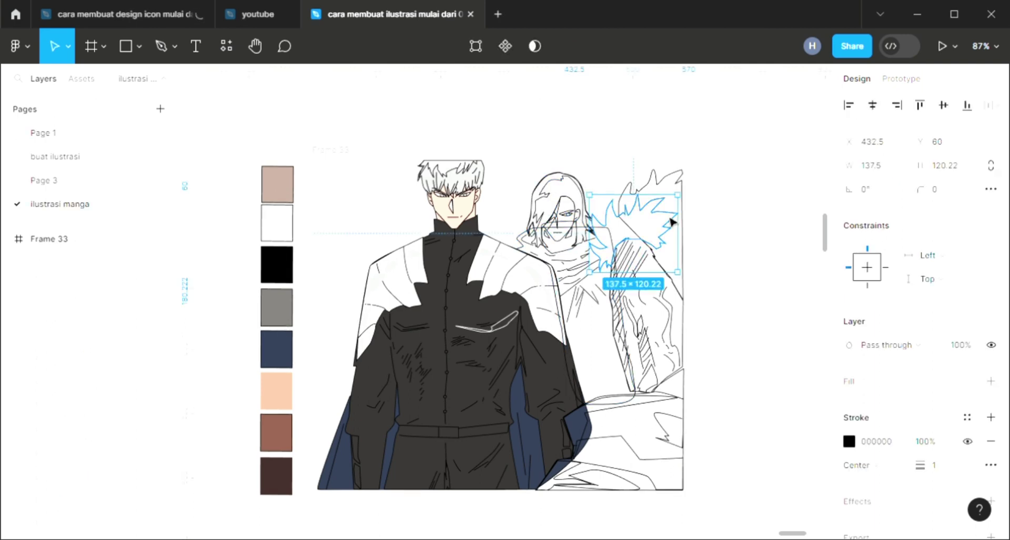
{"action": "left_click", "coordinate": [992, 379]}
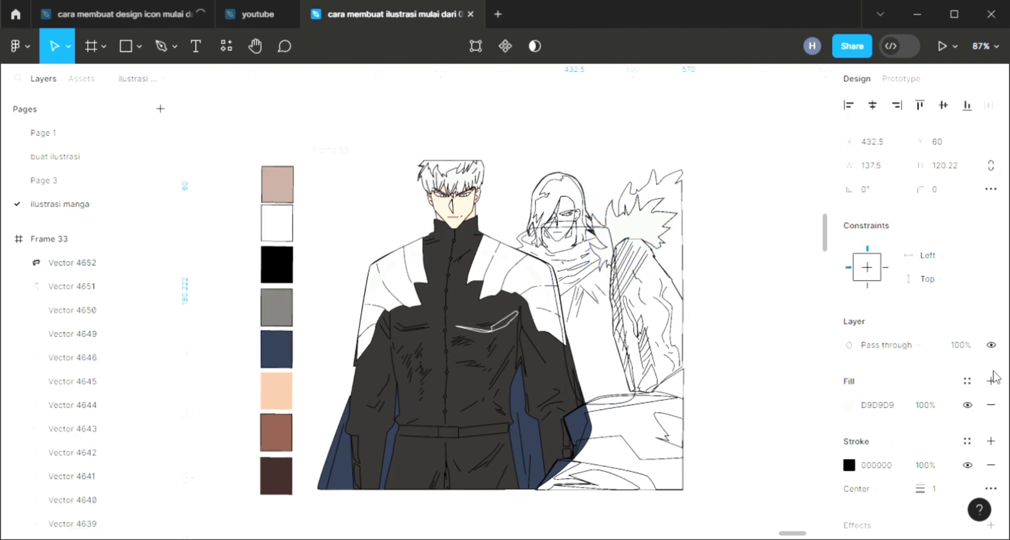
{"action": "key", "text": "i"}
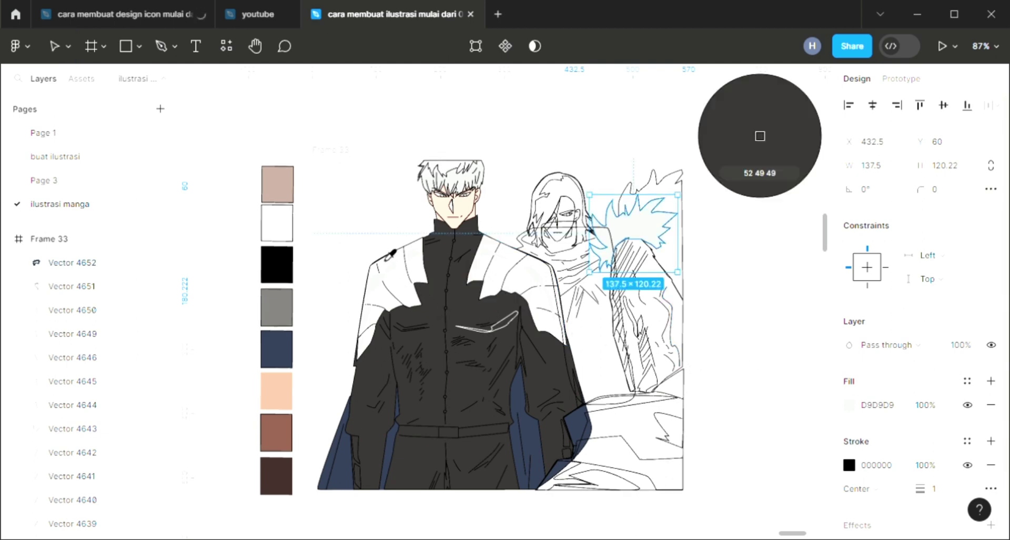
{"action": "left_click", "coordinate": [701, 209]}
Step: Fill the neighbouring hair shape with dark grey 343131 via the eyedropper
{"action": "key", "text": "Tab"}
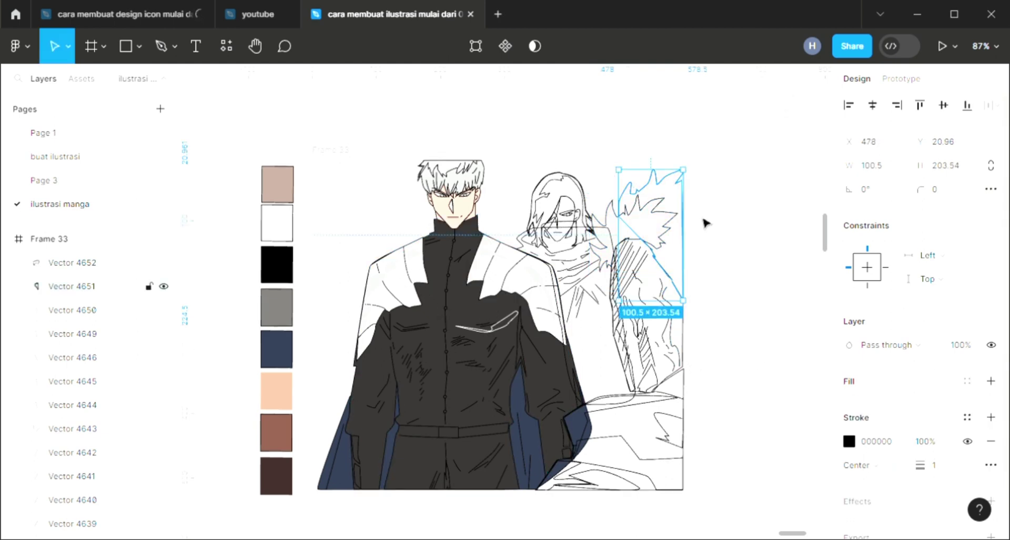
{"action": "left_click", "coordinate": [991, 380]}
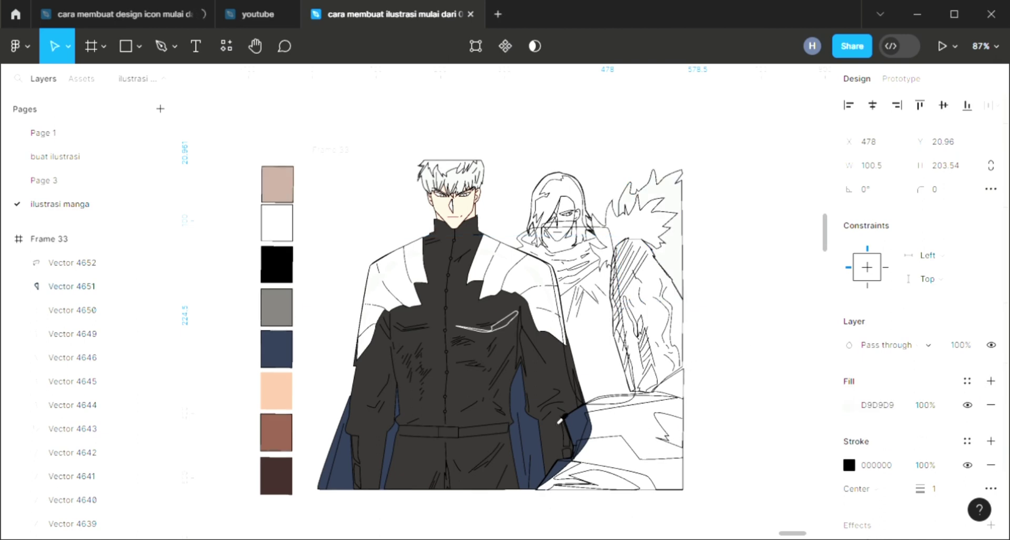
{"action": "key", "text": "i"}
{"action": "left_click", "coordinate": [475, 406]}
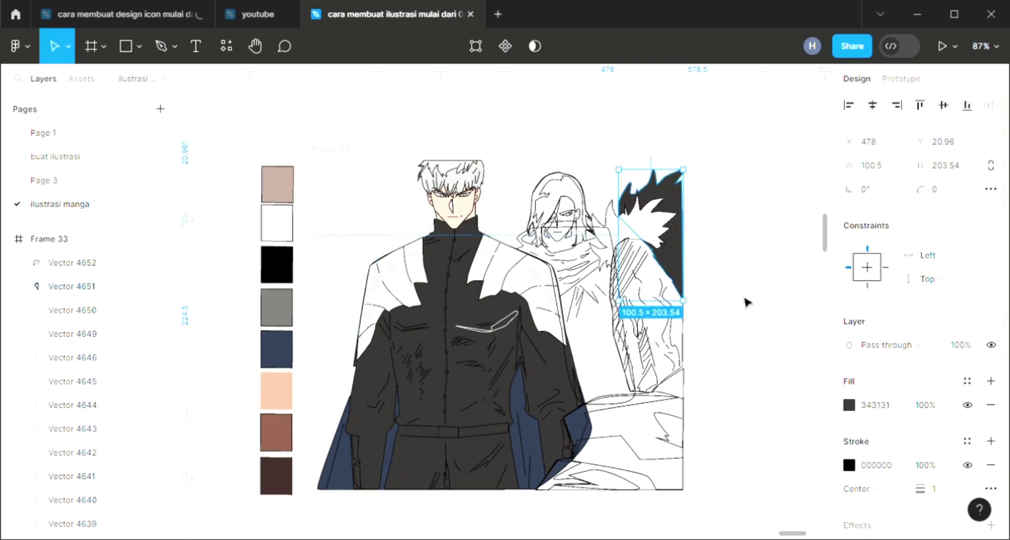
{"action": "left_click", "coordinate": [690, 386]}
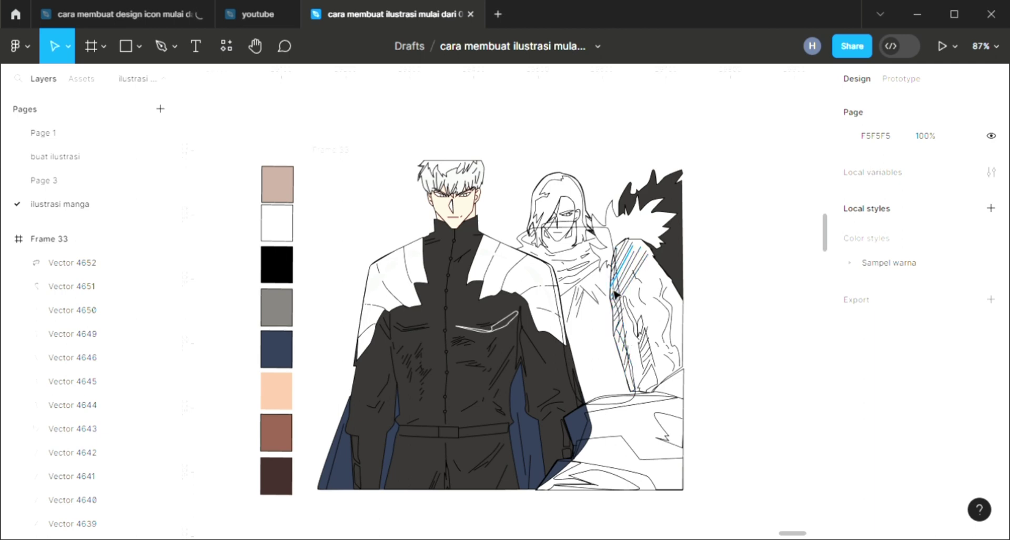
Step: Fill the thin strip along the arm with the lighter skin tone FFD7C7
{"action": "left_click", "coordinate": [634, 386]}
{"action": "left_click", "coordinate": [991, 380]}
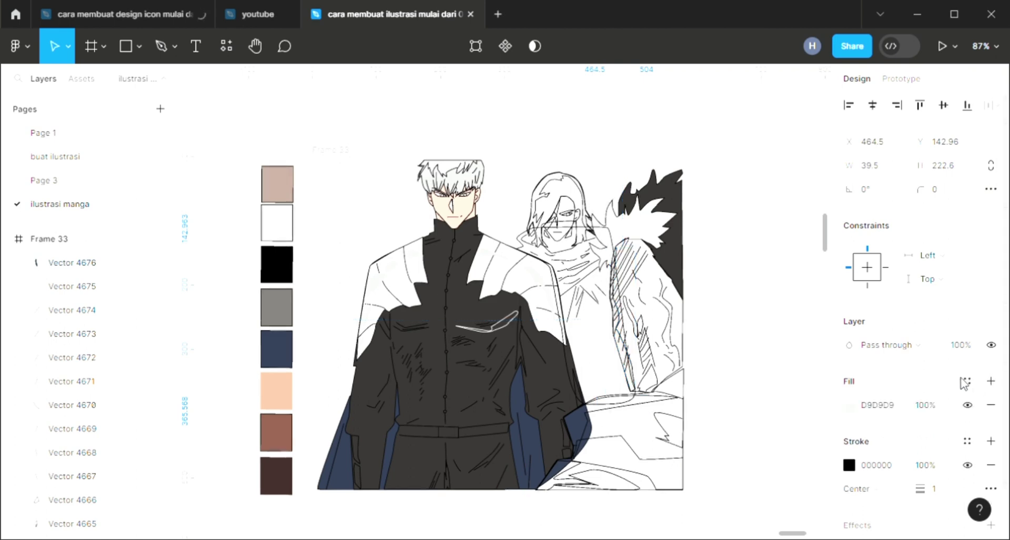
{"action": "left_click", "coordinate": [279, 402]}
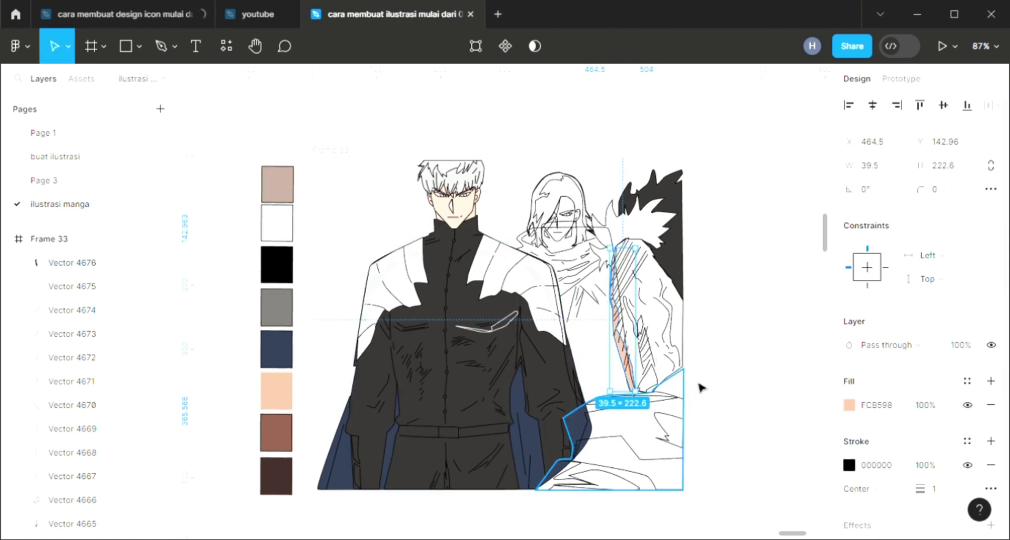
{"action": "left_click", "coordinate": [731, 405]}
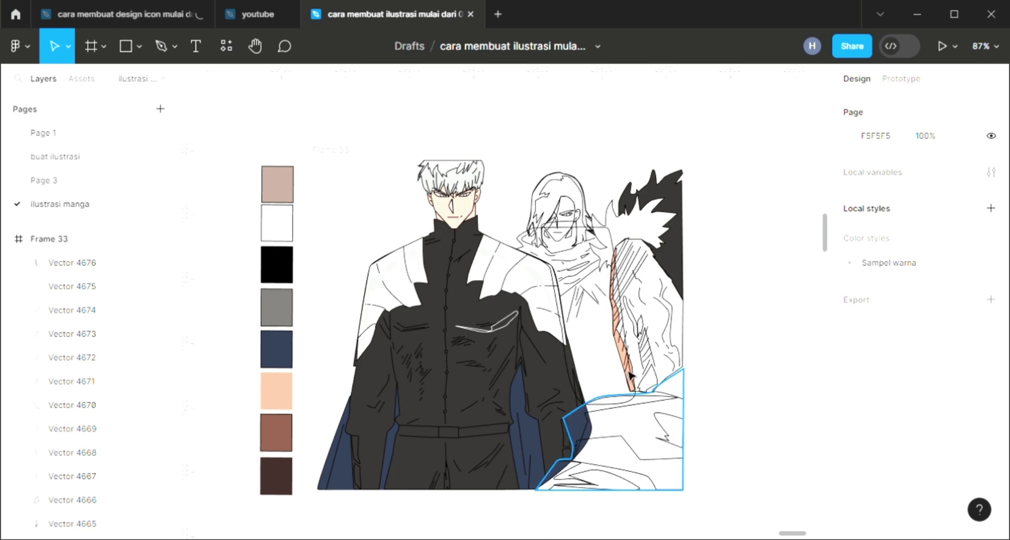
{"action": "left_click", "coordinate": [614, 337]}
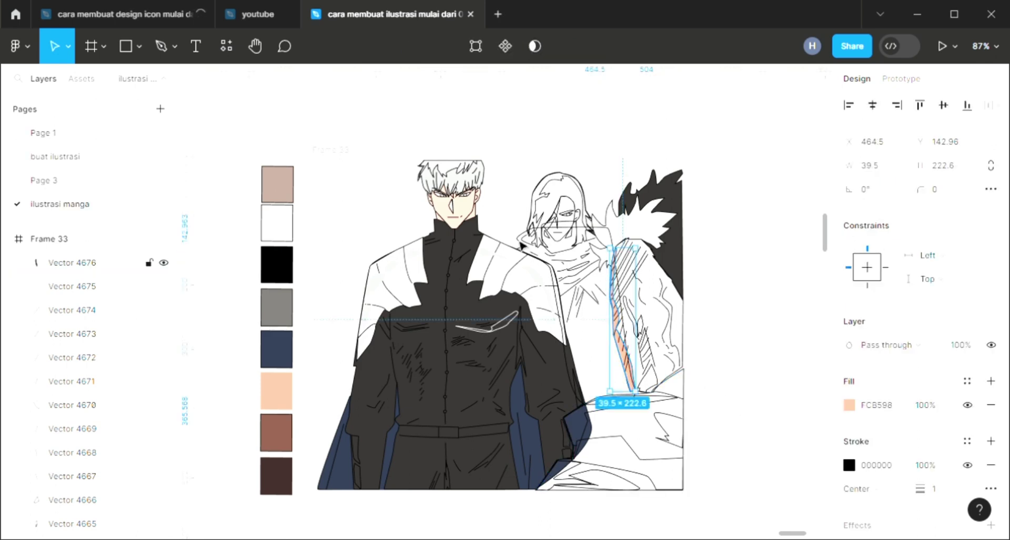
{"action": "key", "text": "i"}
{"action": "left_click", "coordinate": [682, 381]}
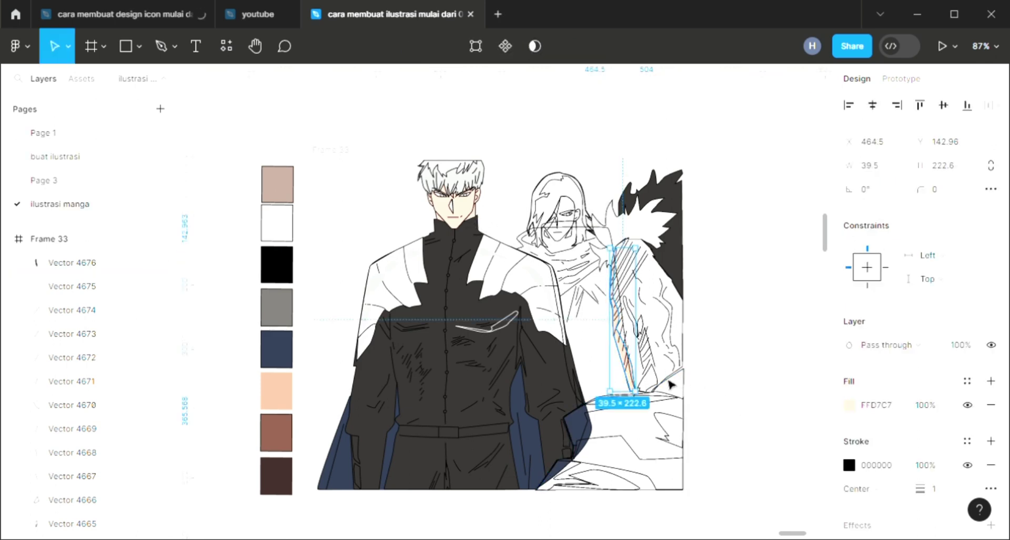
Step: Fill the larger arm outline with peach FCB598
{"action": "left_click", "coordinate": [678, 297]}
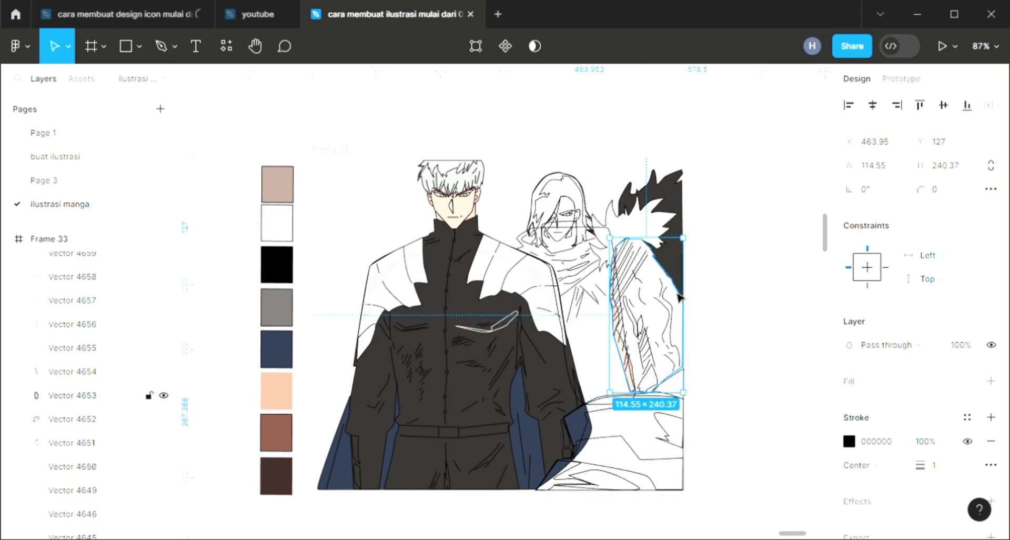
{"action": "left_click", "coordinate": [990, 382]}
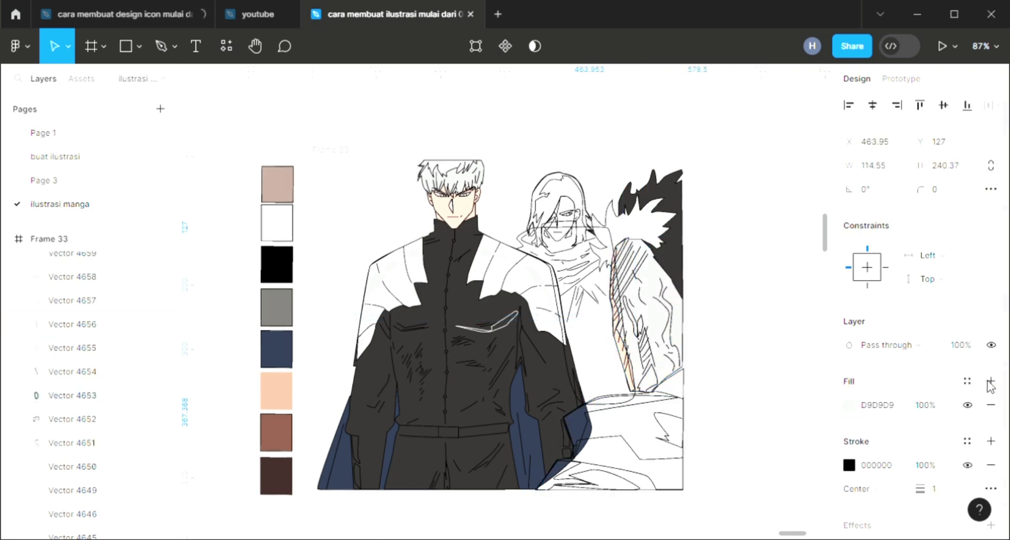
{"action": "key", "text": "i"}
{"action": "left_click", "coordinate": [289, 408]}
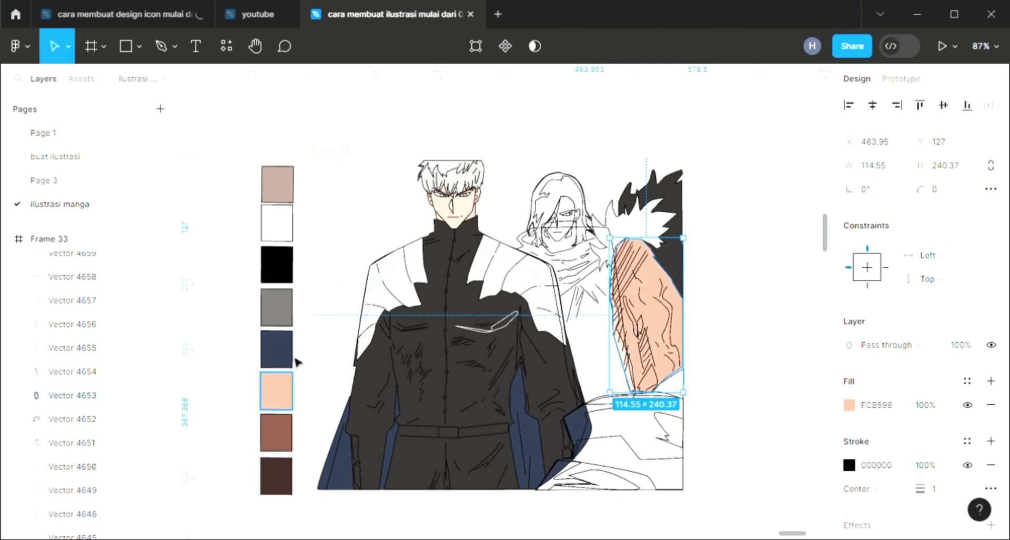
{"action": "left_click", "coordinate": [310, 345]}
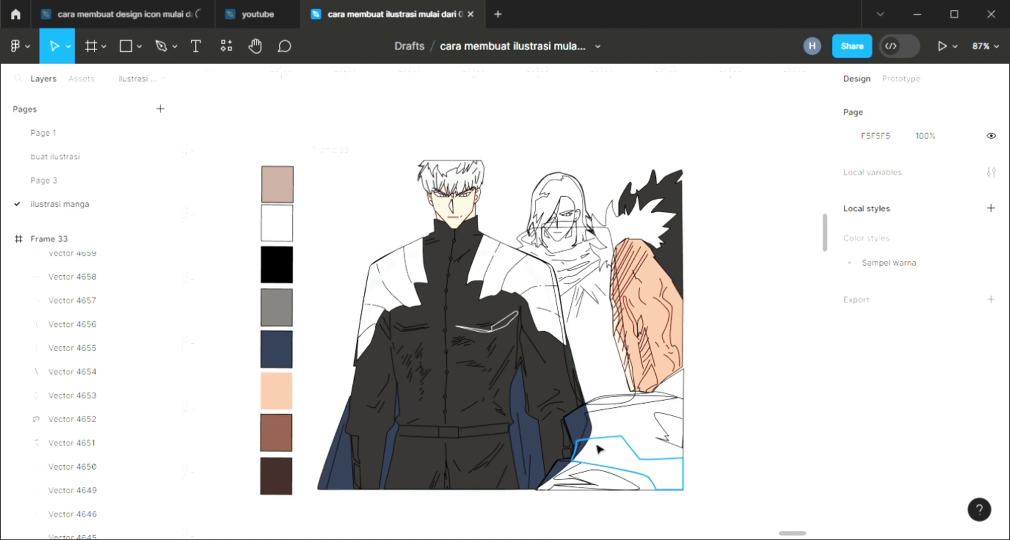
Step: Fill the lower coat piece at bottom right with dark grey 343131
{"action": "left_click", "coordinate": [610, 465]}
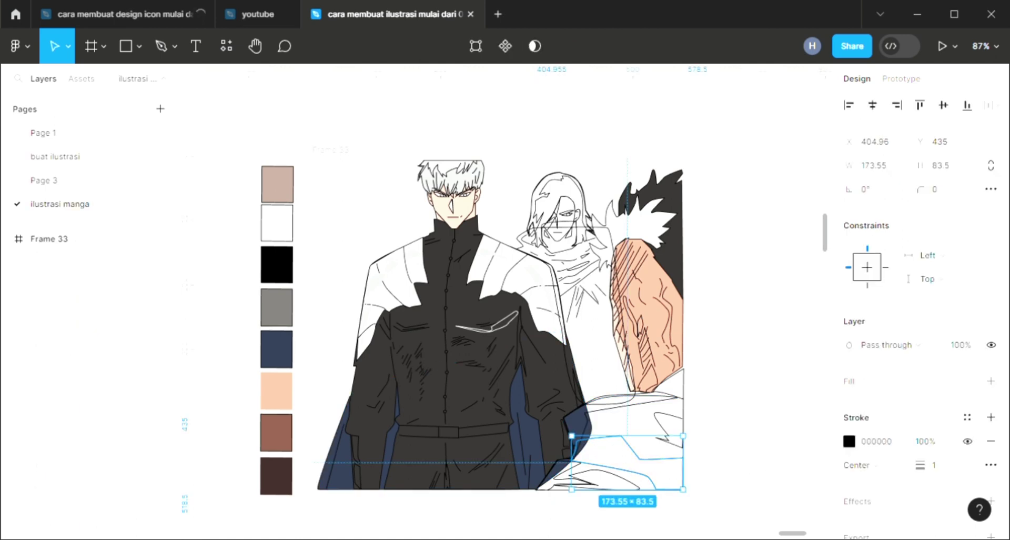
{"action": "left_click", "coordinate": [990, 381]}
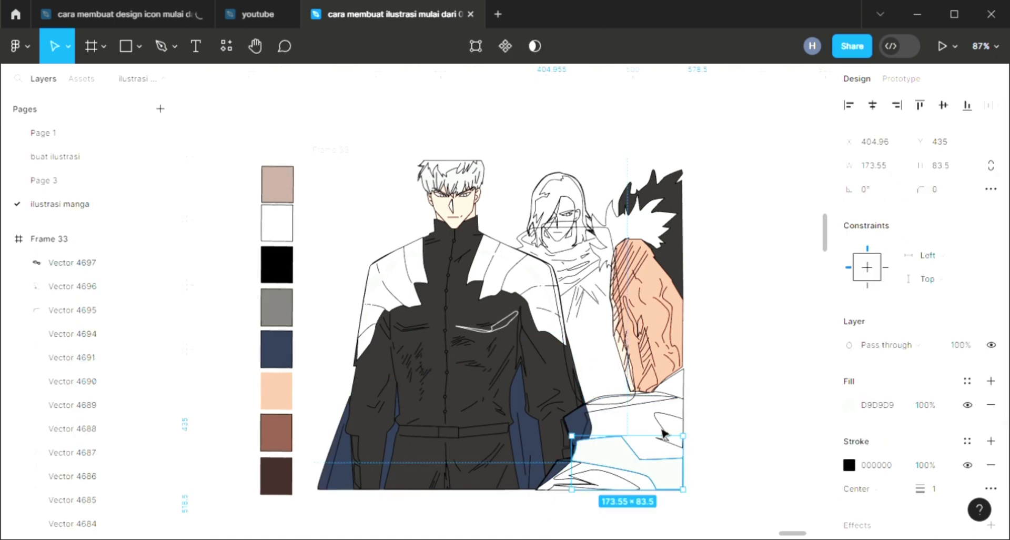
{"action": "key", "text": "i"}
{"action": "left_click", "coordinate": [581, 446]}
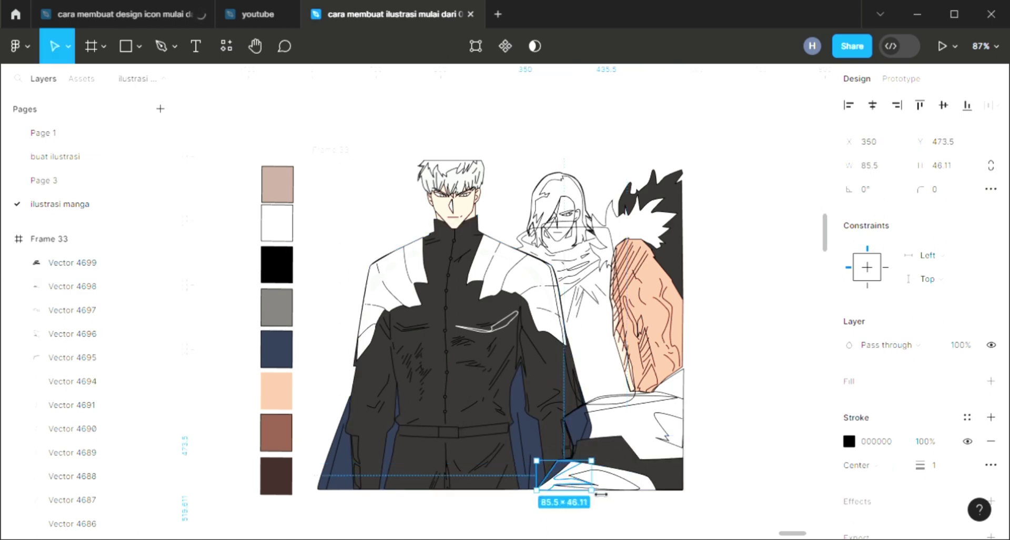
{"action": "left_click", "coordinate": [991, 380]}
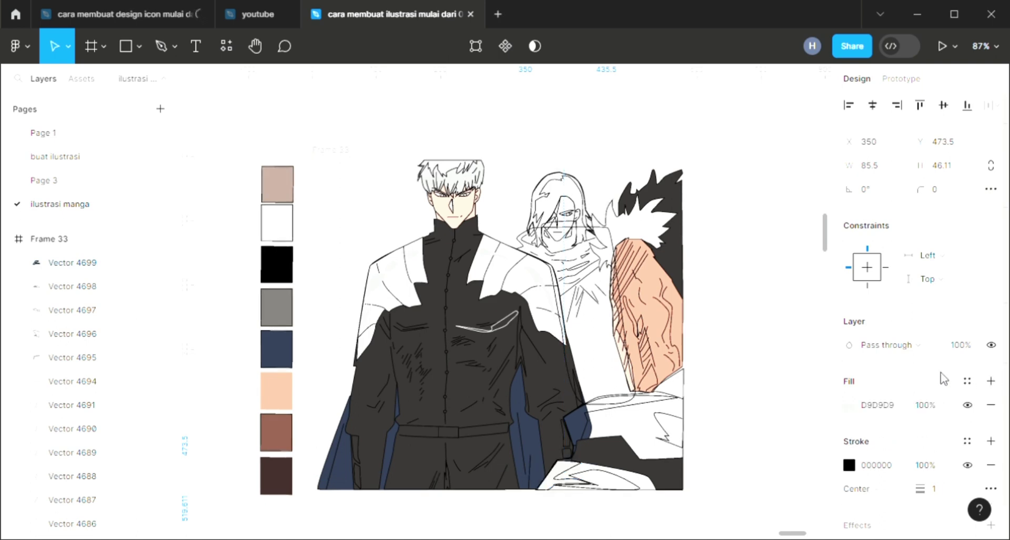
{"action": "key", "text": "i"}
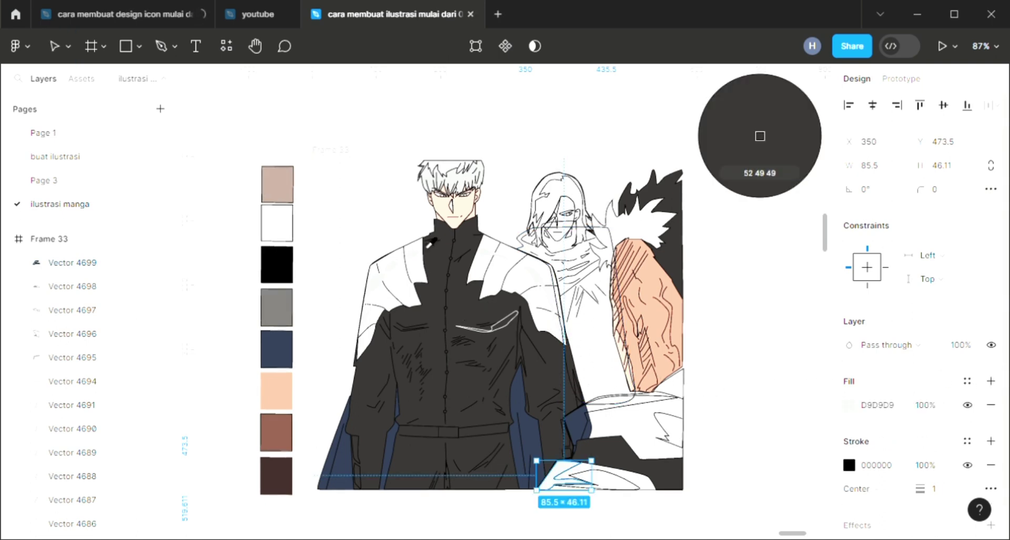
{"action": "key", "text": "Escape"}
Step: Fill the thin bottom-edge piece and the small jagged piece with dark grey 343131
{"action": "left_click", "coordinate": [633, 488]}
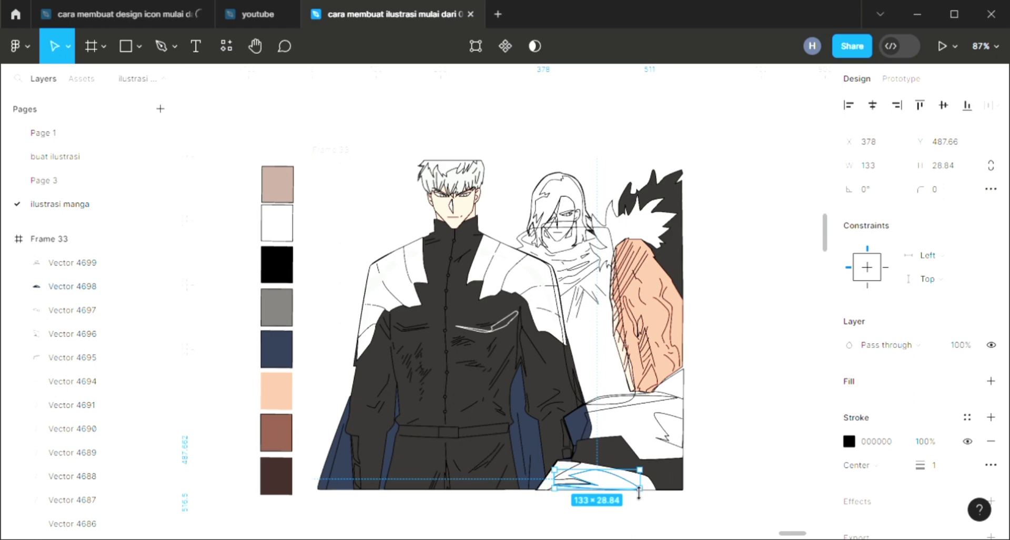
{"action": "left_click", "coordinate": [989, 381]}
{"action": "key", "text": "i"}
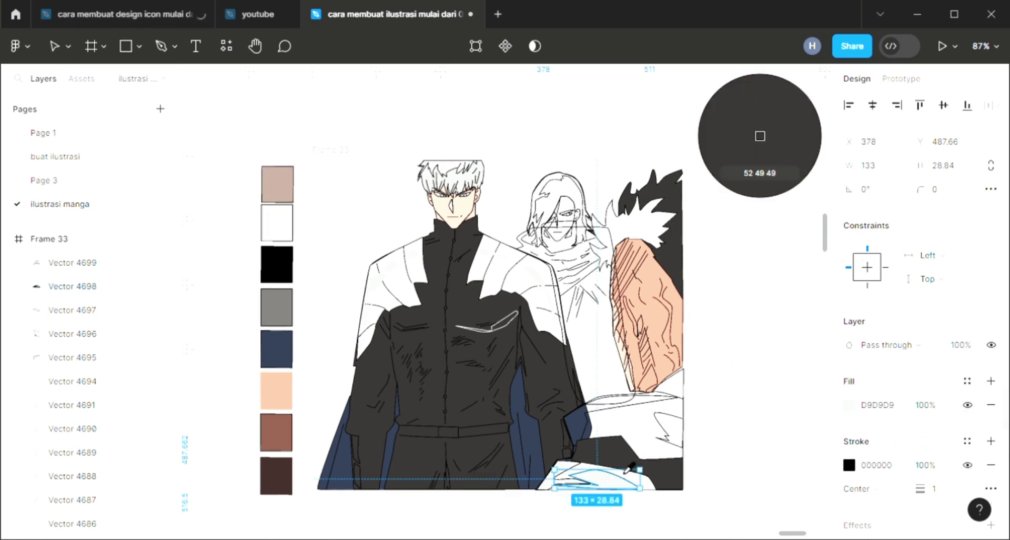
{"action": "left_click", "coordinate": [627, 471]}
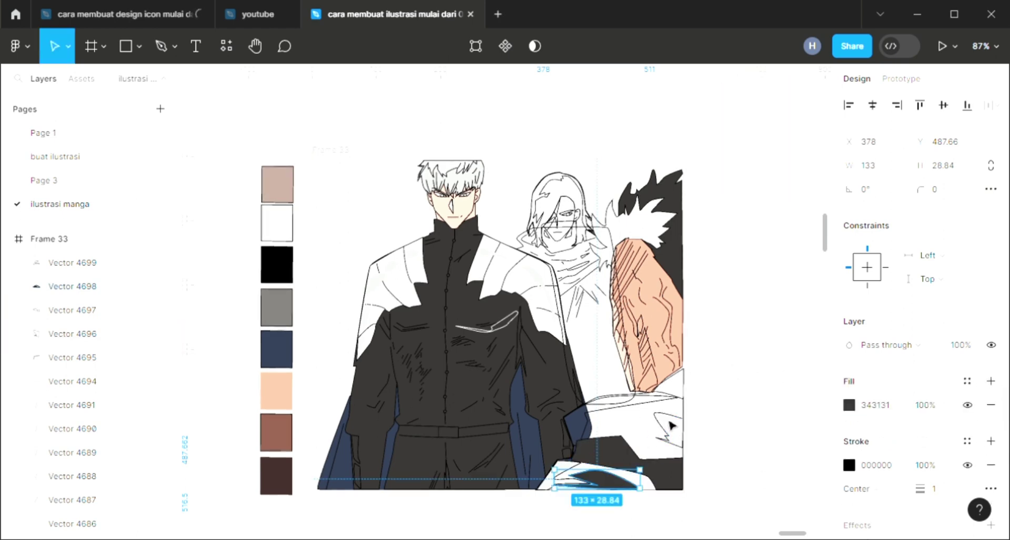
{"action": "left_click", "coordinate": [681, 434]}
{"action": "left_click", "coordinate": [991, 381]}
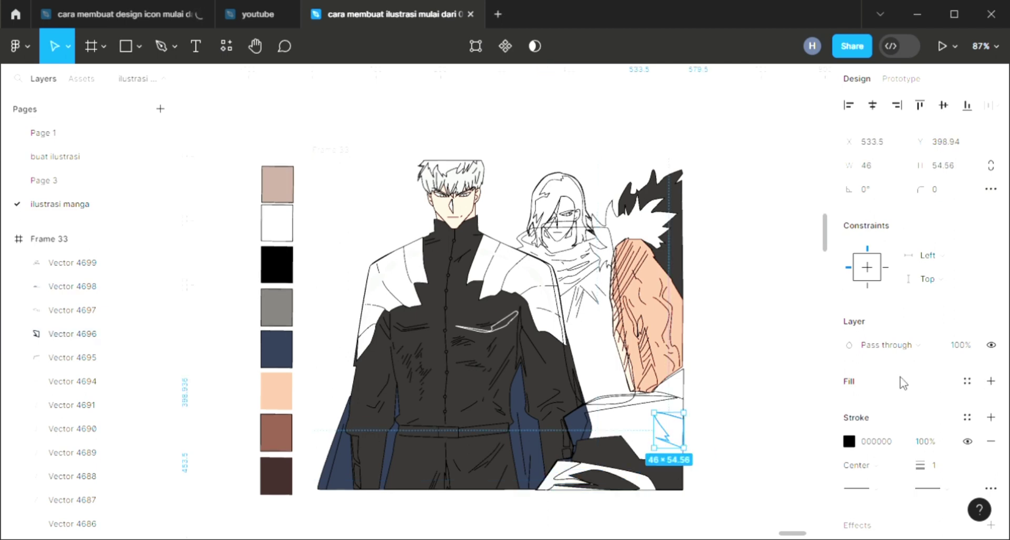
{"action": "key", "text": "i"}
{"action": "left_click", "coordinate": [624, 444]}
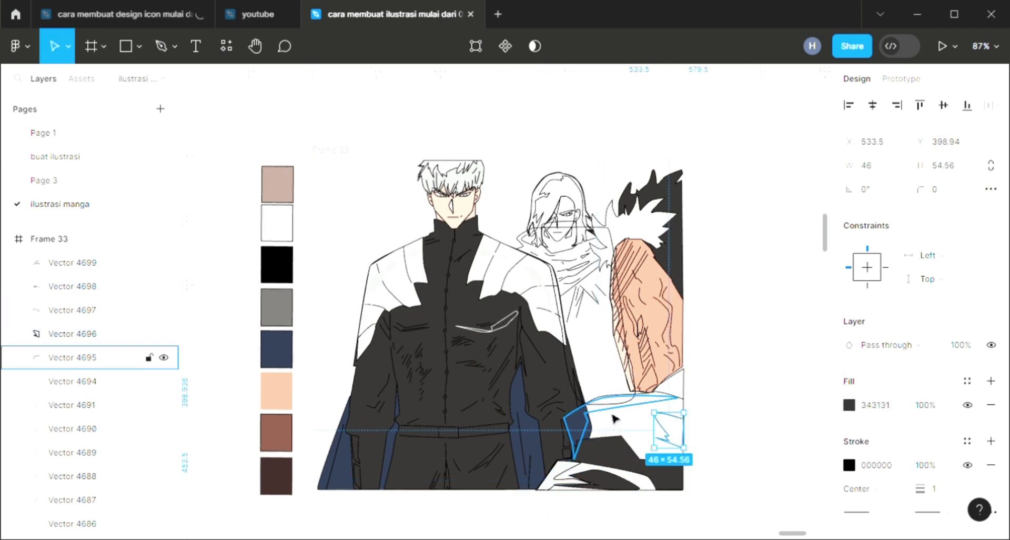
Step: Try a fill on sleeve piece Vector 4695, then select the large bottom-right shape
{"action": "left_click", "coordinate": [613, 418]}
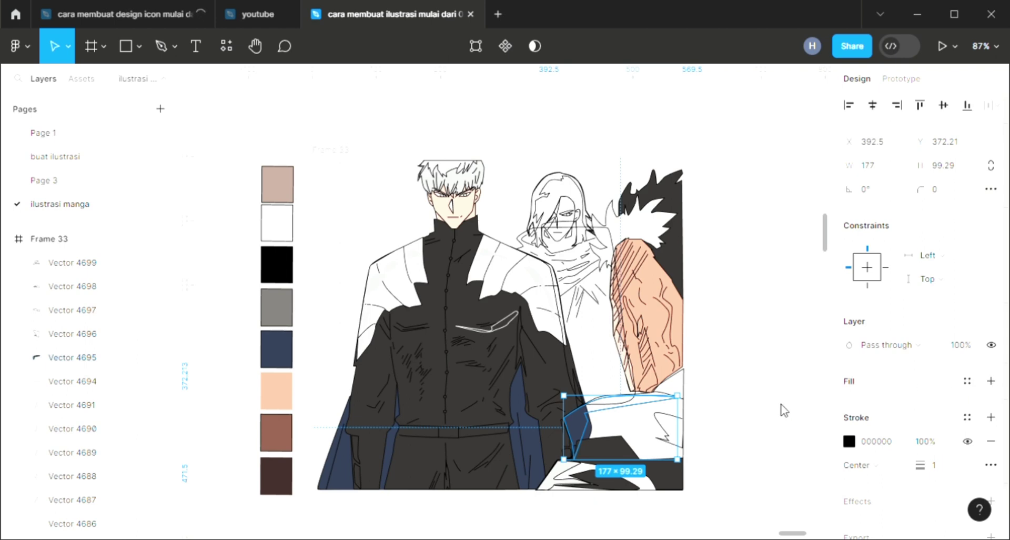
{"action": "left_click", "coordinate": [990, 381]}
{"action": "key", "text": "i"}
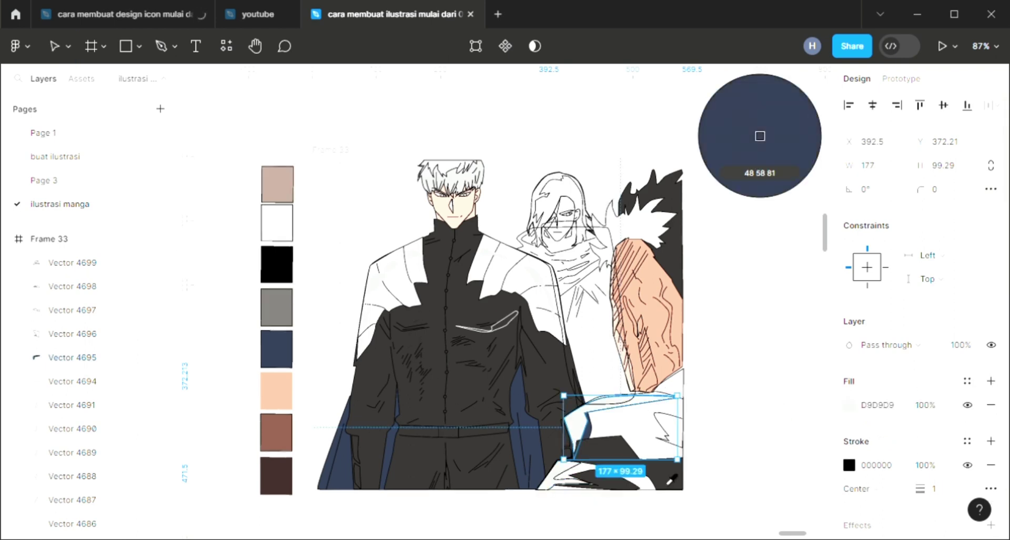
{"action": "key", "text": "Escape"}
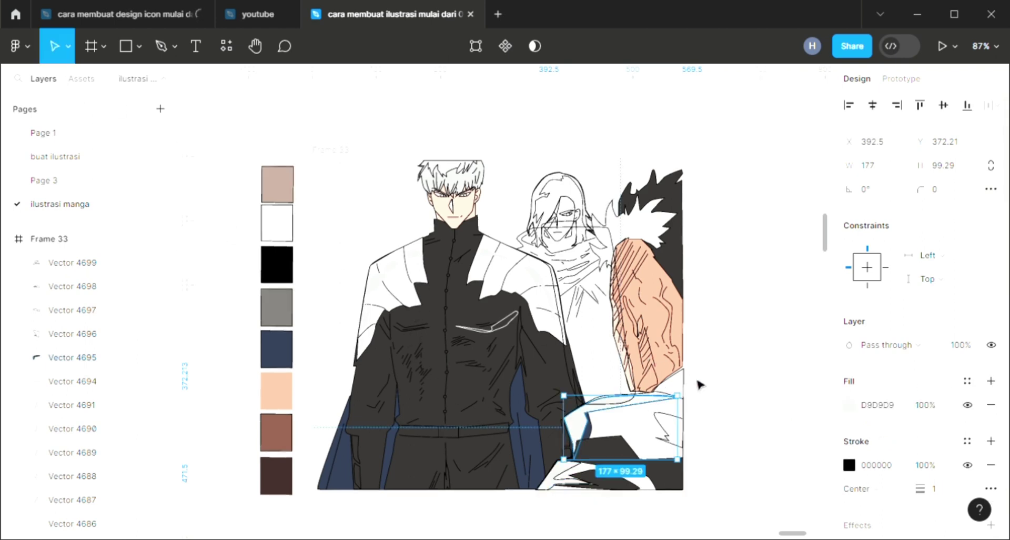
{"action": "left_click", "coordinate": [699, 383]}
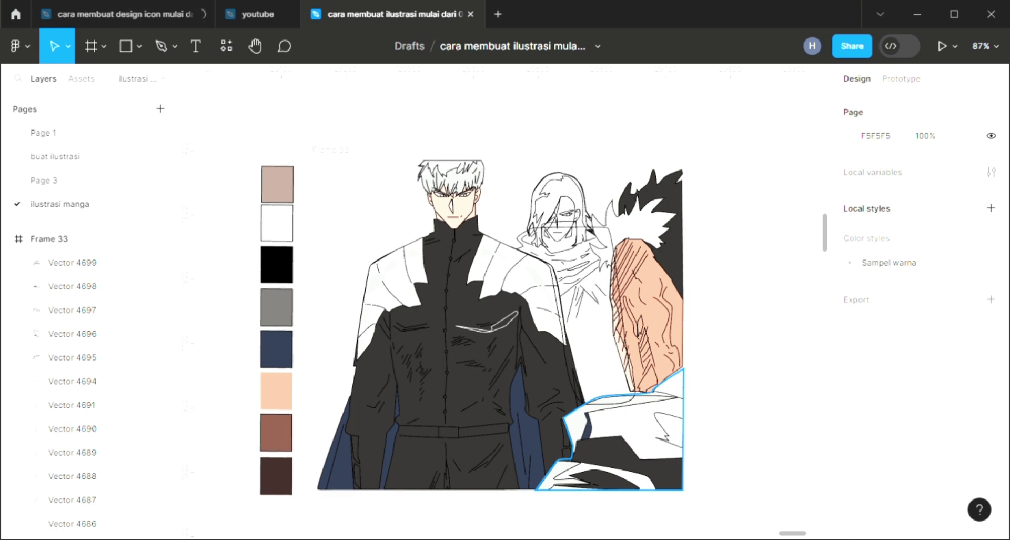
{"action": "left_click", "coordinate": [668, 400]}
{"action": "left_click", "coordinate": [991, 405]}
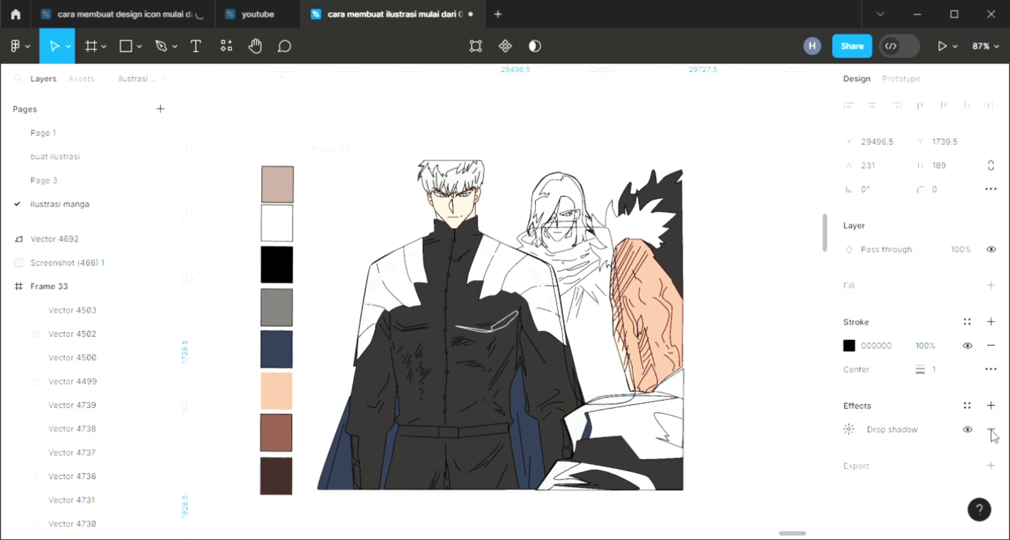
Step: Drop the stray shadow, keep the large shape's light D9D9D9 fill and send it behind the line art
{"action": "key", "text": "ctrl+z"}
{"action": "left_click", "coordinate": [991, 285]}
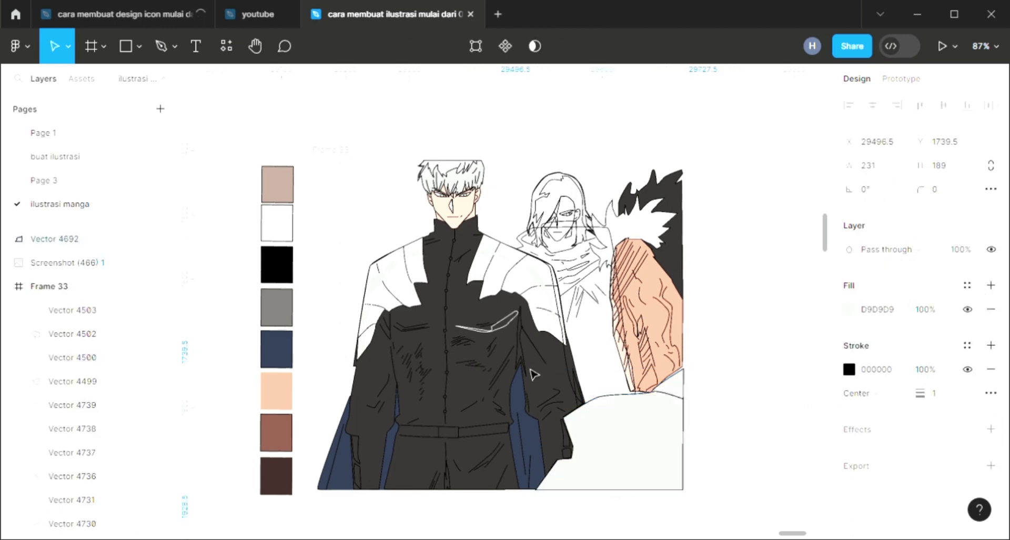
{"action": "key", "text": "i"}
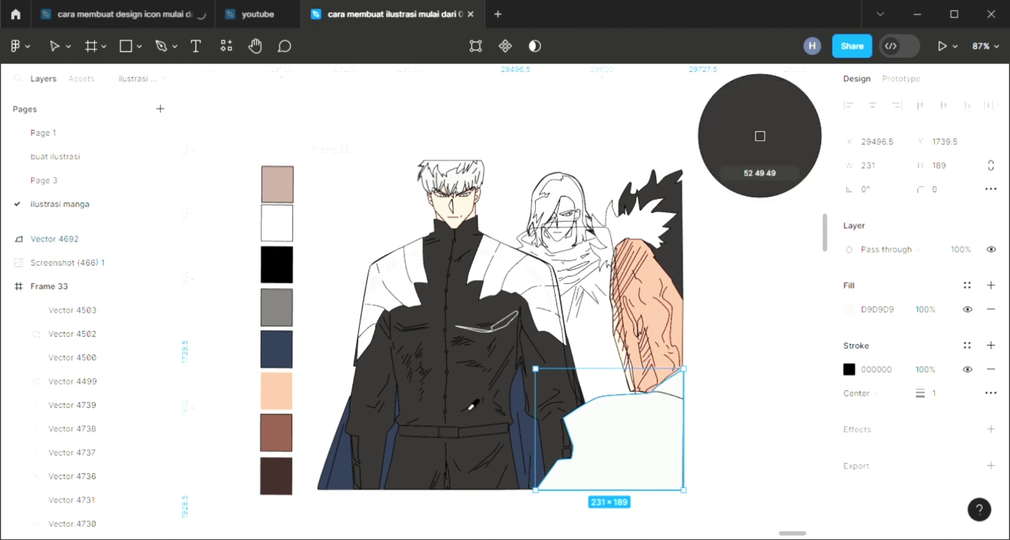
{"action": "left_click", "coordinate": [468, 409]}
{"action": "key", "text": "i"}
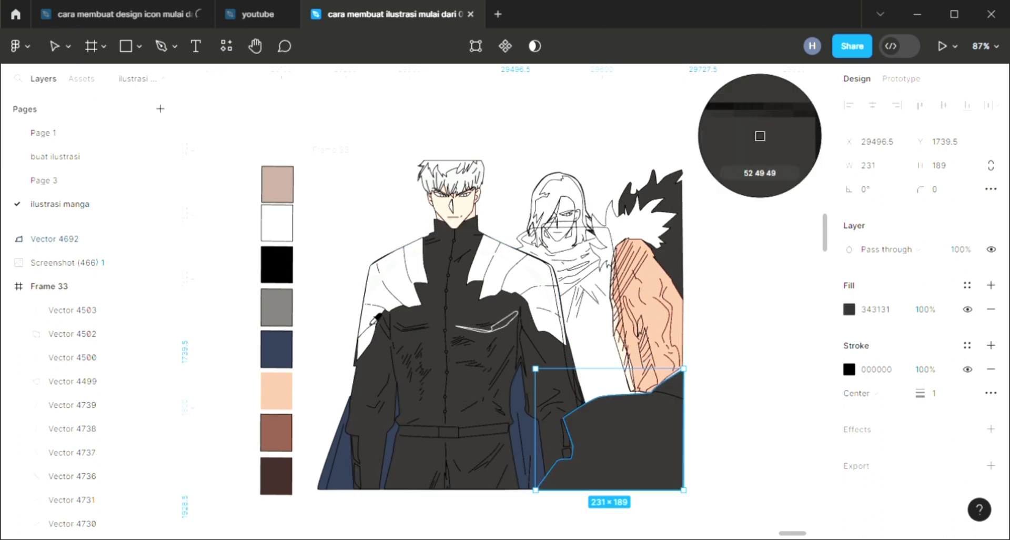
{"action": "key", "text": "ctrl+z"}
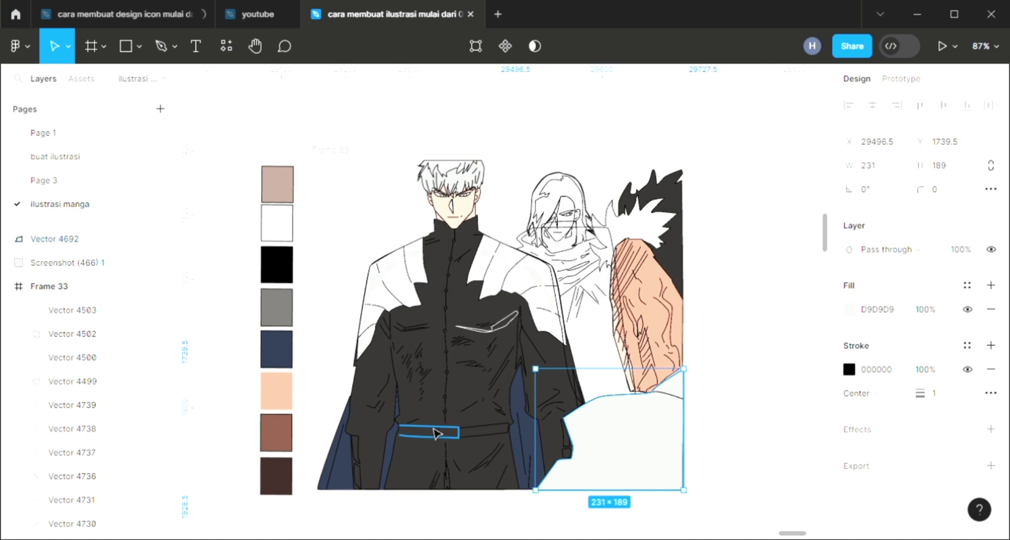
{"action": "key", "text": "ctrl+z"}
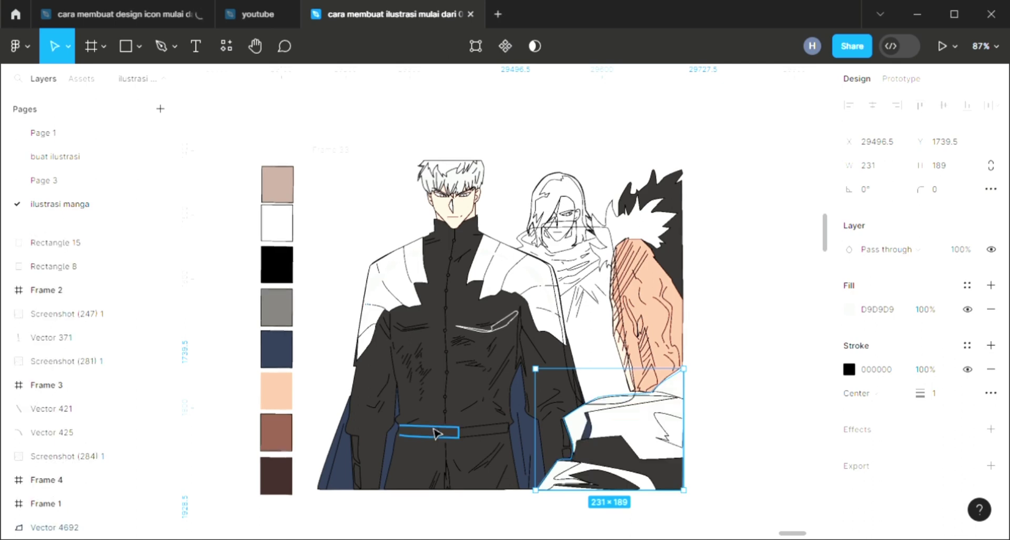
{"action": "left_click", "coordinate": [757, 404]}
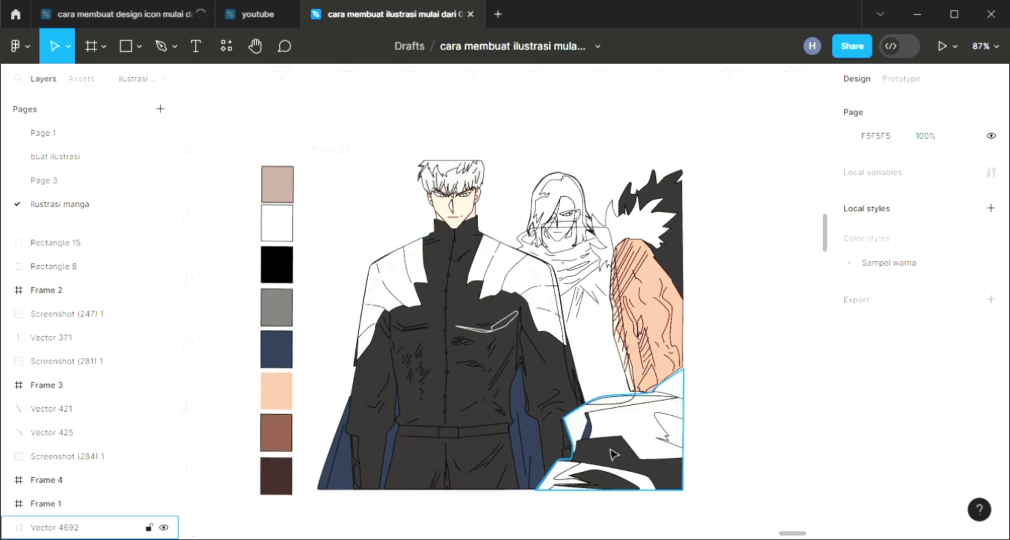
{"action": "left_click", "coordinate": [681, 397]}
{"action": "left_click", "coordinate": [671, 441]}
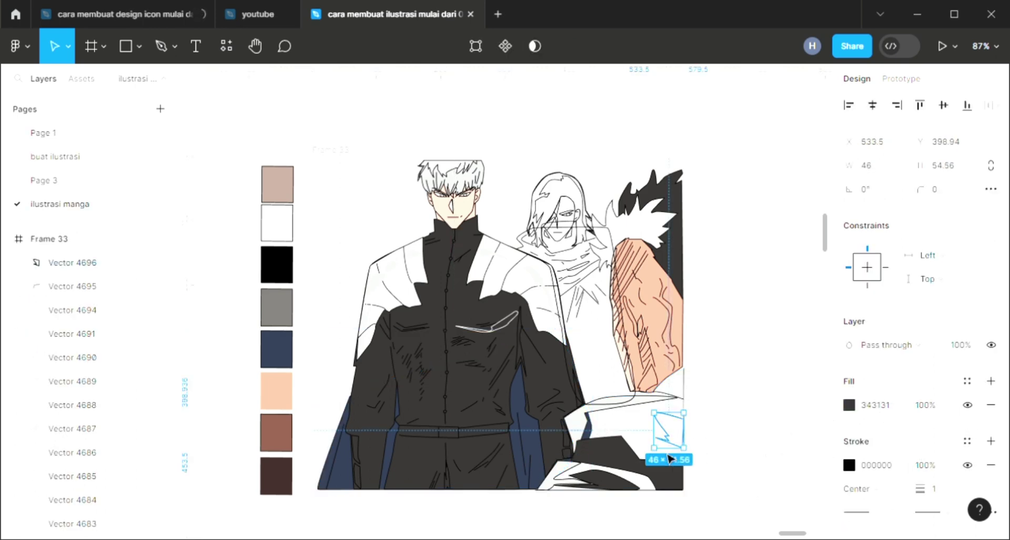
Step: Bend the top edge of the small jagged charcoal piece in vector edit mode
{"action": "scroll", "coordinate": [669, 458], "scroll_direction": "up", "scroll_amount": 2}
{"action": "scroll", "coordinate": [669, 458], "scroll_direction": "down", "scroll_amount": 1}
{"action": "scroll", "coordinate": [684, 447], "scroll_direction": "down", "scroll_amount": 1}
{"action": "key", "text": "shift+0"}
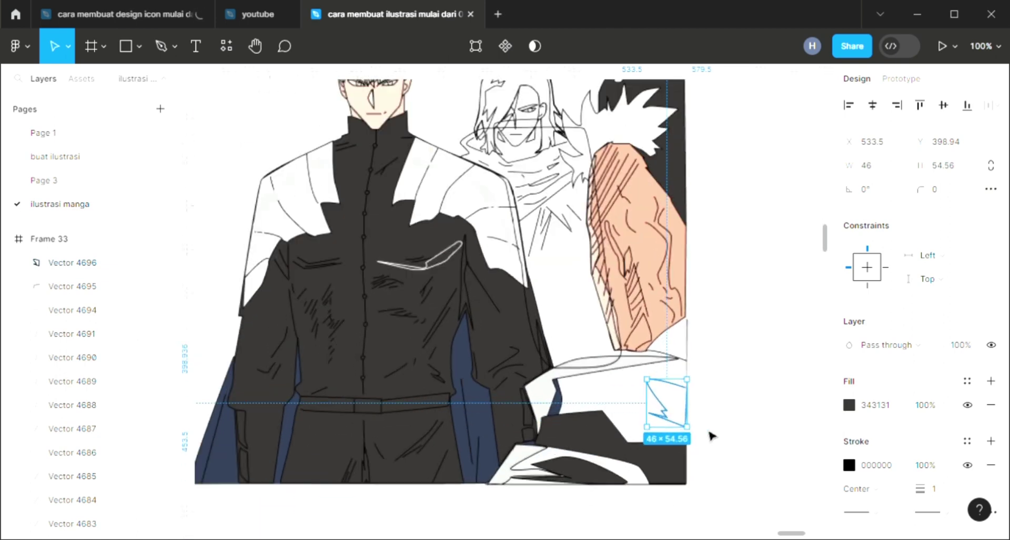
{"action": "left_click", "coordinate": [708, 436]}
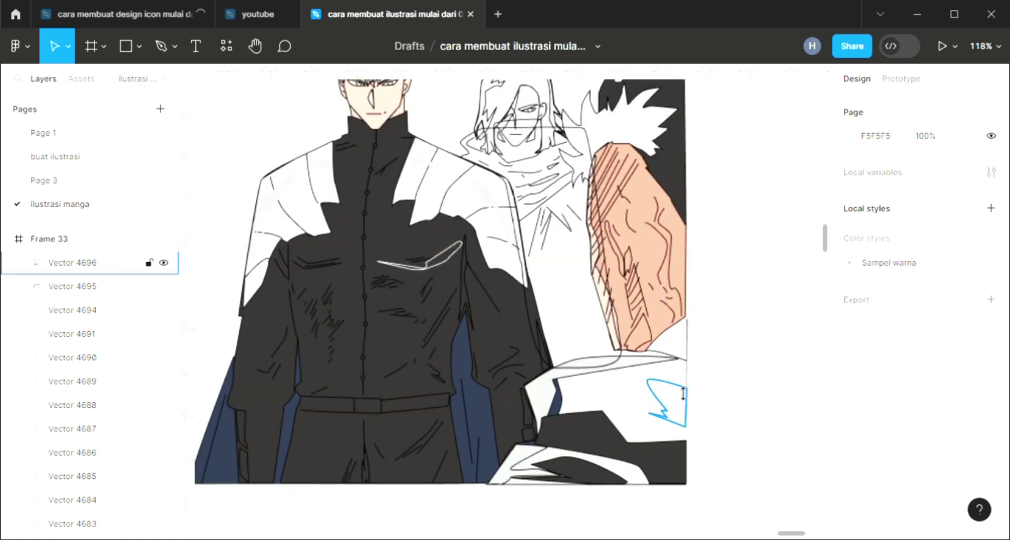
{"action": "left_click", "coordinate": [686, 399]}
{"action": "double_click", "coordinate": [685, 402]}
{"action": "scroll", "coordinate": [686, 403], "scroll_direction": "up", "scroll_amount": 3}
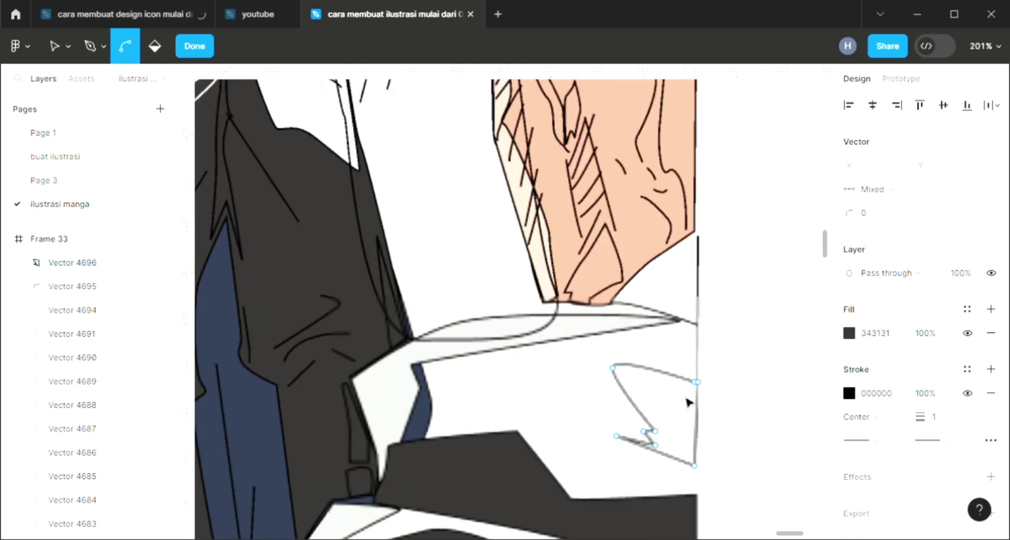
{"action": "scroll", "coordinate": [697, 395], "scroll_direction": "up", "scroll_amount": 2}
{"action": "key", "text": "v"}
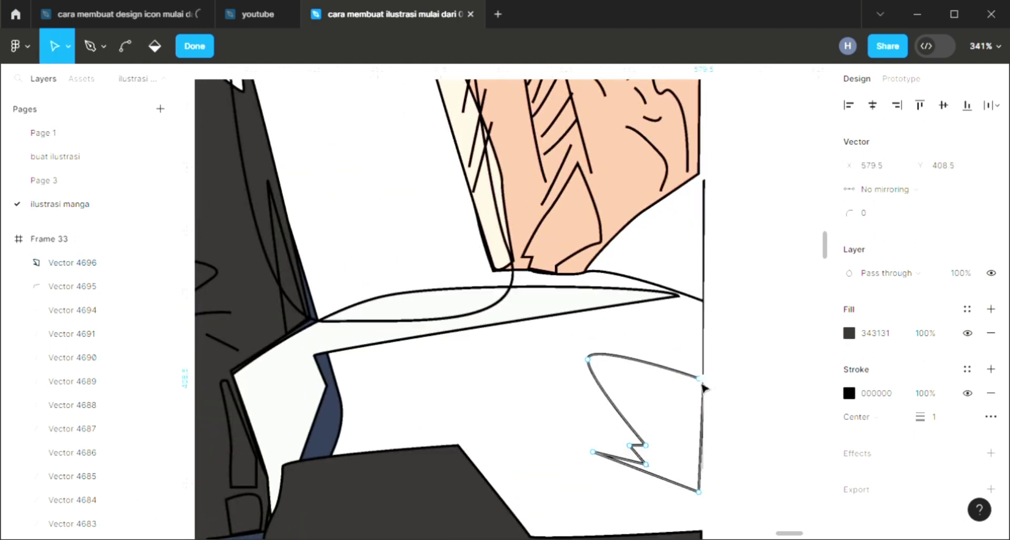
{"action": "left_click", "coordinate": [700, 383]}
{"action": "left_click", "coordinate": [744, 402]}
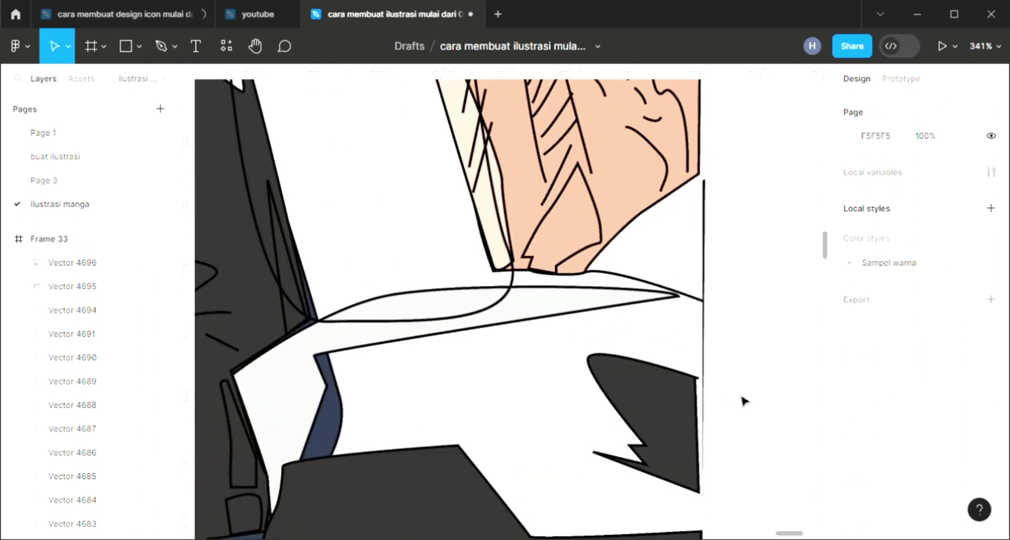
{"action": "scroll", "coordinate": [744, 402], "scroll_direction": "down", "scroll_amount": 2}
{"action": "scroll", "coordinate": [743, 402], "scroll_direction": "down", "scroll_amount": 5}
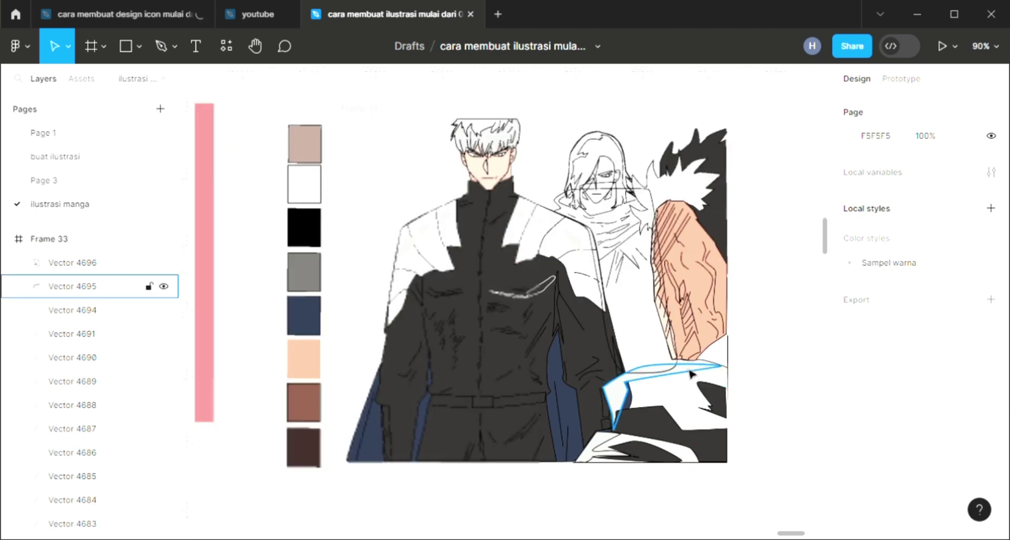
Step: Undo the skin-tone colour accidentally sampled onto the first character's dark coat
{"action": "scroll", "coordinate": [610, 313], "scroll_direction": "up", "scroll_amount": 3}
{"action": "scroll", "coordinate": [610, 312], "scroll_direction": "up", "scroll_amount": 3}
{"action": "scroll", "coordinate": [594, 247], "scroll_direction": "up", "scroll_amount": 1}
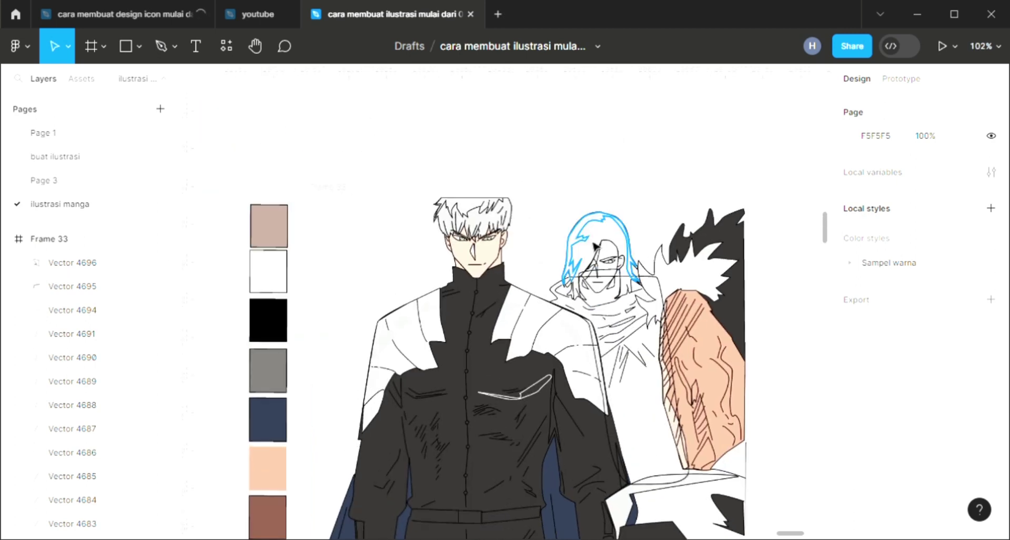
{"action": "scroll", "coordinate": [594, 246], "scroll_direction": "up", "scroll_amount": 1}
{"action": "scroll", "coordinate": [594, 246], "scroll_direction": "up", "scroll_amount": 1}
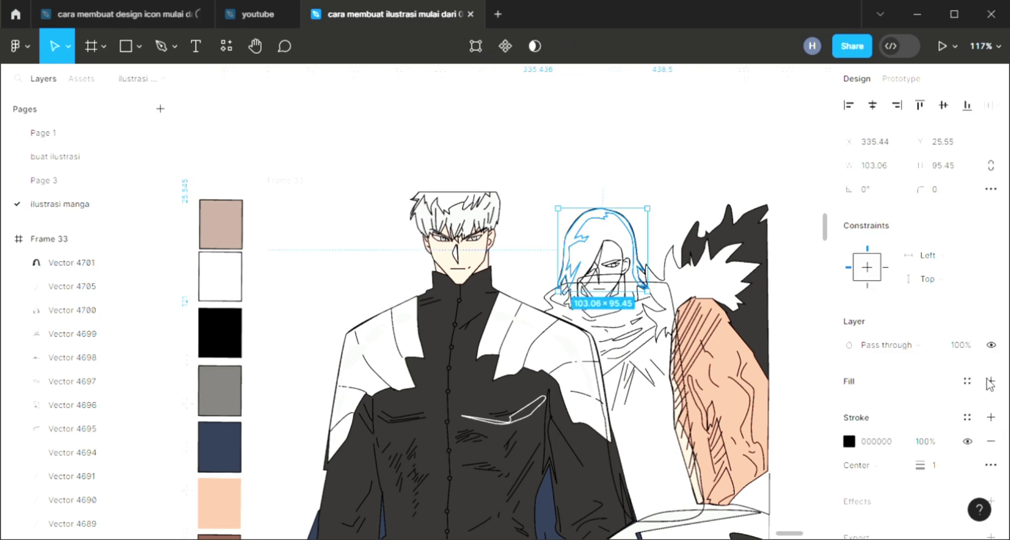
{"action": "scroll", "coordinate": [447, 445], "scroll_direction": "down", "scroll_amount": 1}
{"action": "scroll", "coordinate": [300, 467], "scroll_direction": "down", "scroll_amount": 1}
{"action": "left_click", "coordinate": [303, 467]}
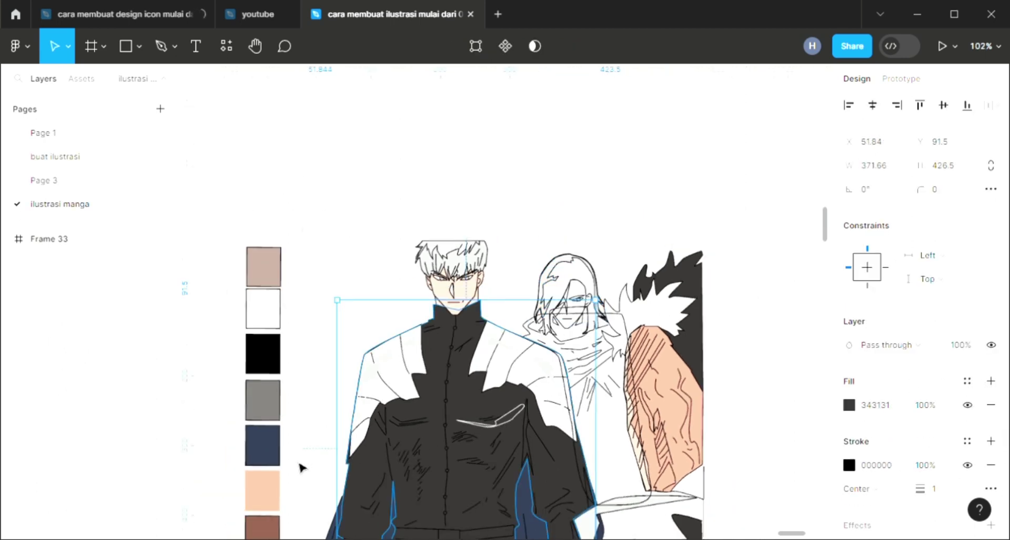
{"action": "scroll", "coordinate": [278, 465], "scroll_direction": "down", "scroll_amount": 2}
{"action": "key", "text": "i"}
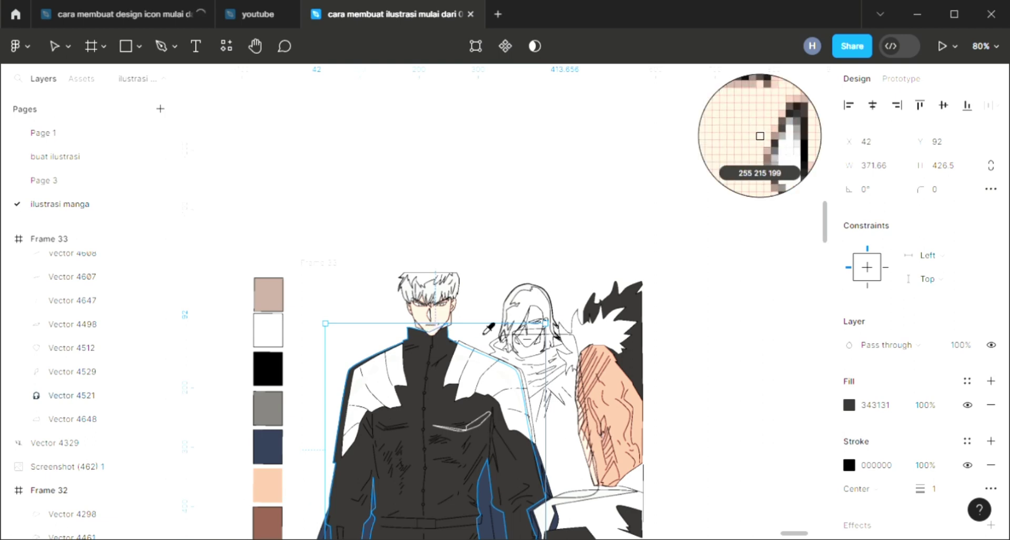
{"action": "left_click", "coordinate": [526, 332]}
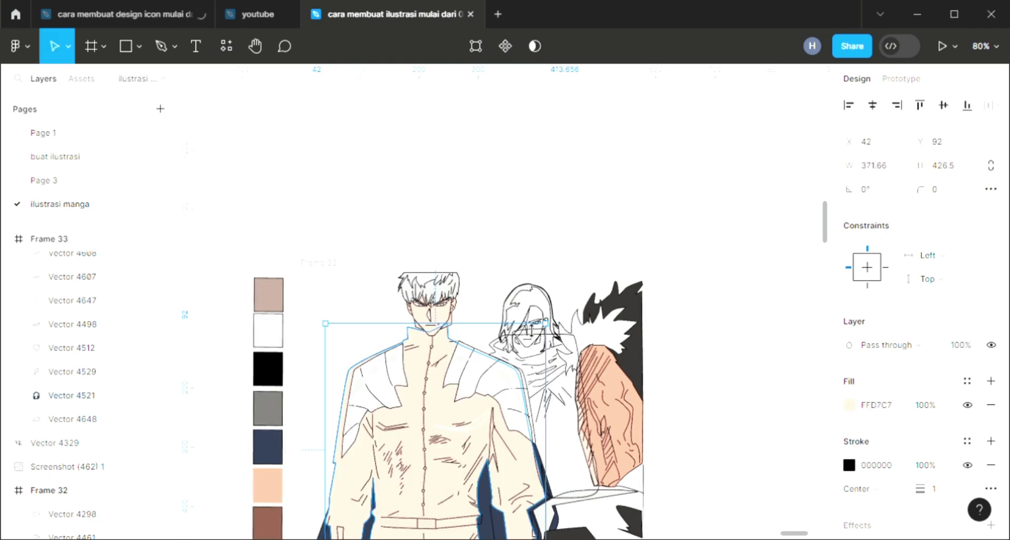
{"action": "key", "text": "ctrl+z"}
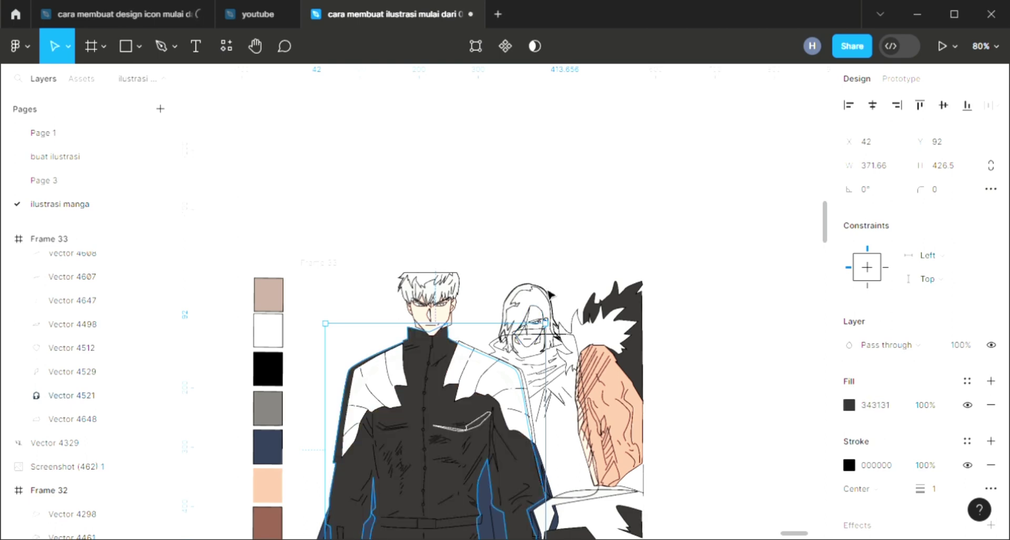
{"action": "key", "text": "Escape"}
Step: Fill the masked character's face with the skin-tone swatch
{"action": "left_click", "coordinate": [551, 312]}
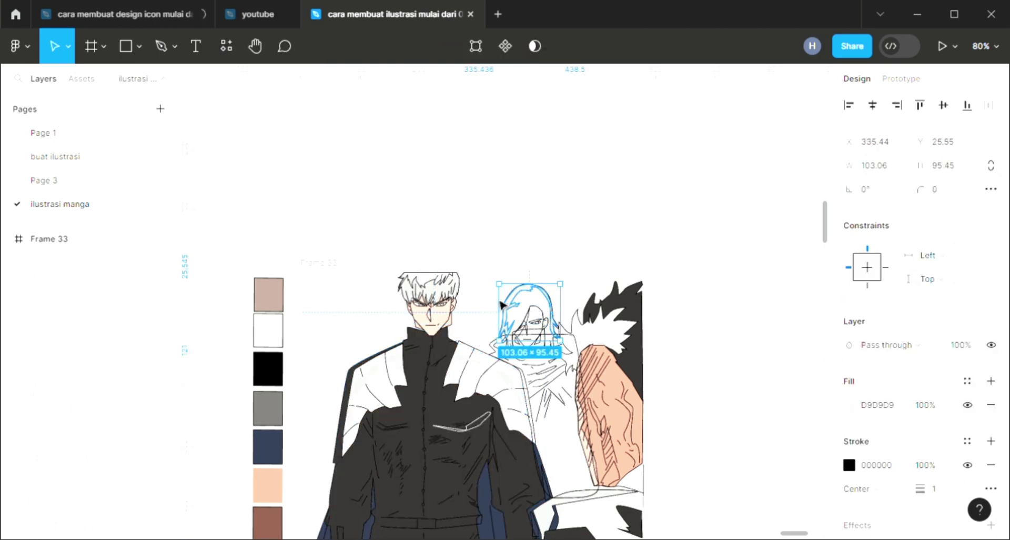
{"action": "key", "text": "i"}
{"action": "left_click", "coordinate": [503, 250]}
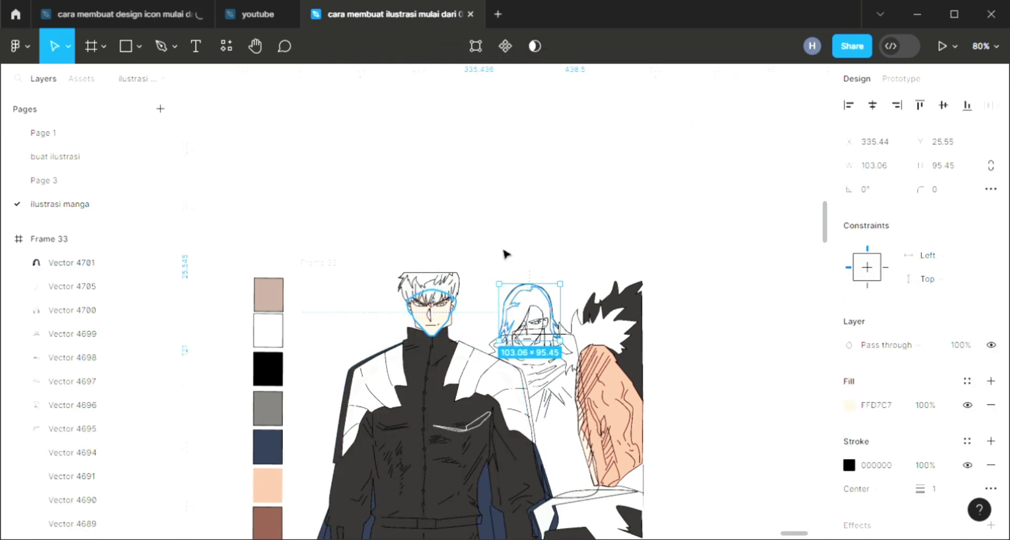
{"action": "key", "text": "Escape"}
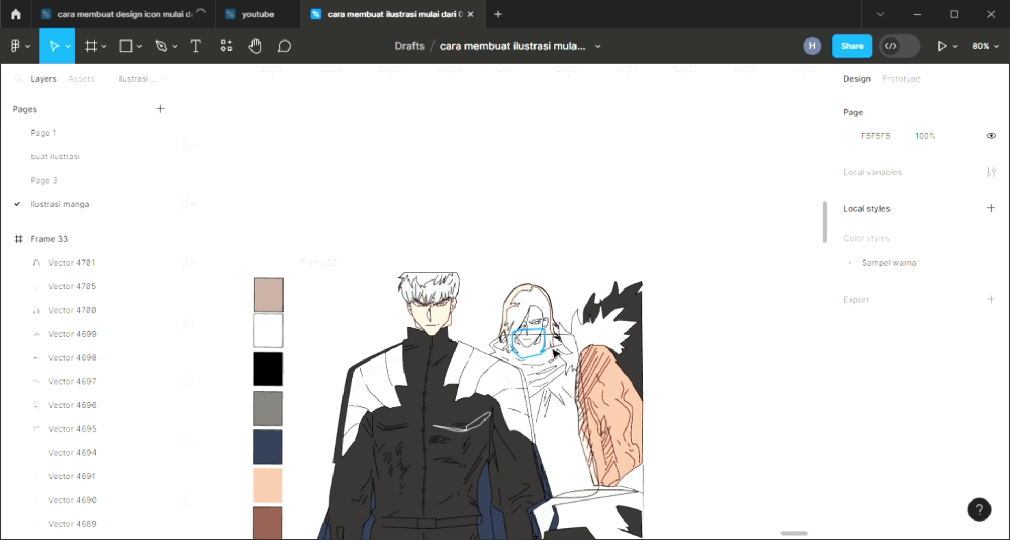
Step: Fill the masked character's hair with peach FCB598
{"action": "key", "text": "ctrl+z"}
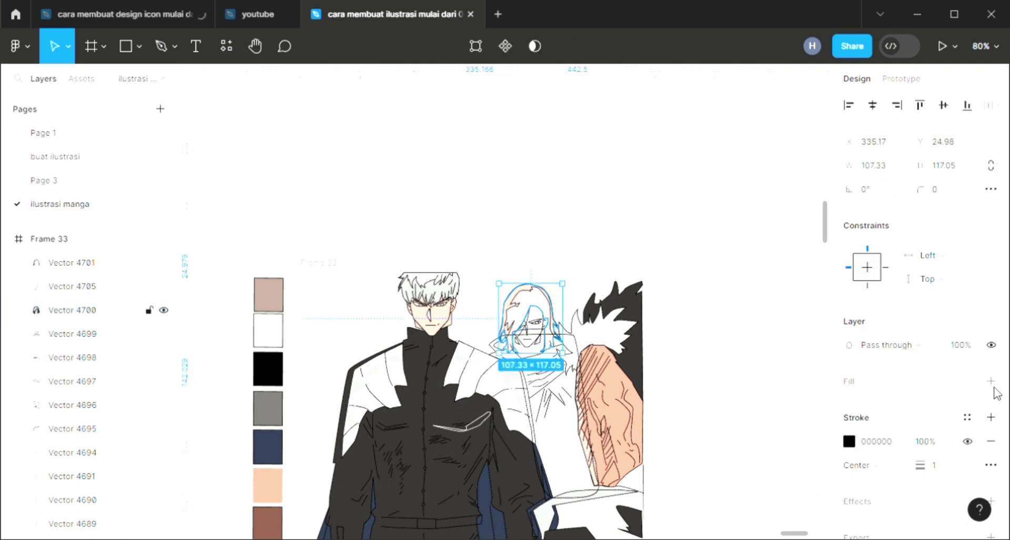
{"action": "key", "text": "ctrl+z"}
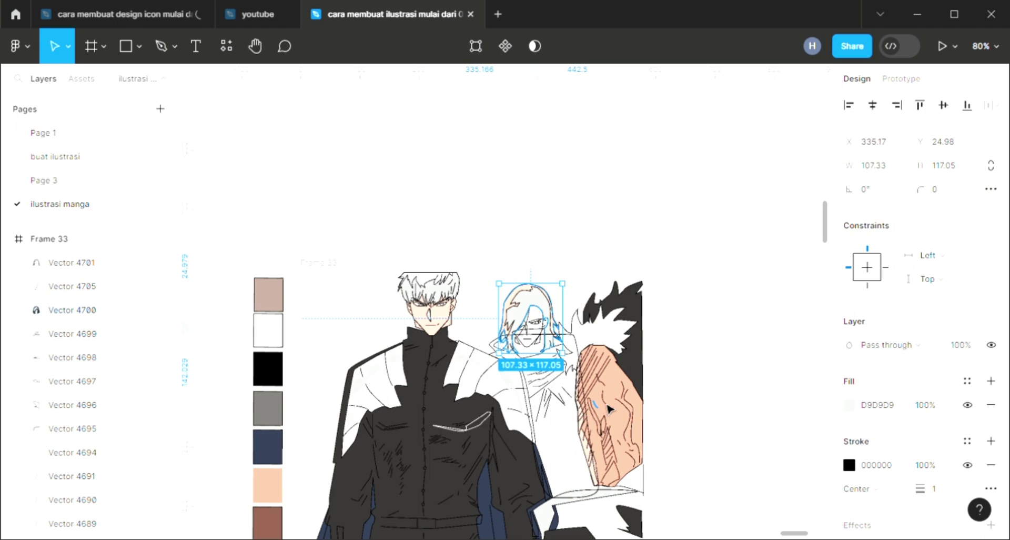
{"action": "left_click", "coordinate": [618, 395]}
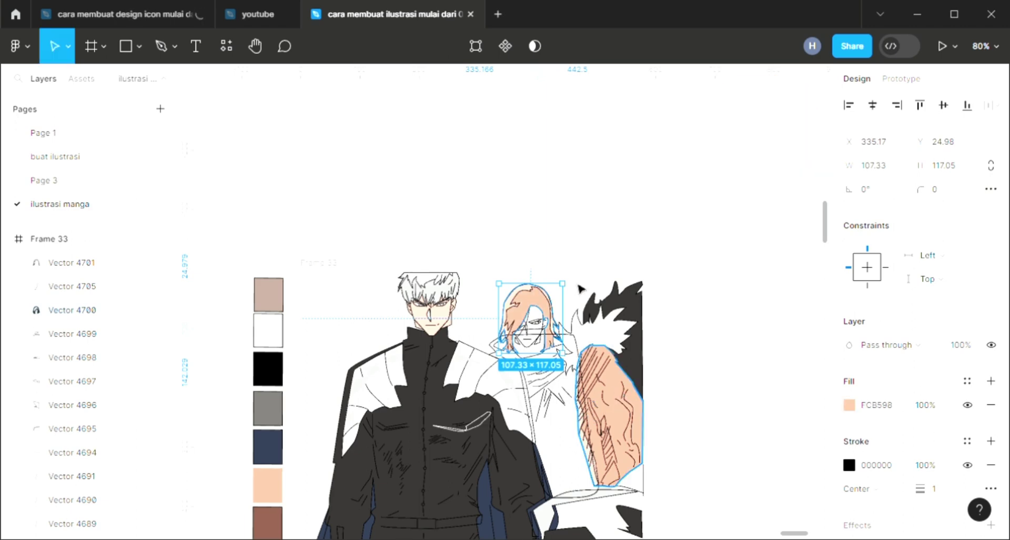
{"action": "left_click", "coordinate": [583, 255]}
Step: Fill the scarf and coat shape dark grey 343131 and send it behind the hair, fur and arm
{"action": "scroll", "coordinate": [537, 355], "scroll_direction": "up", "scroll_amount": 2}
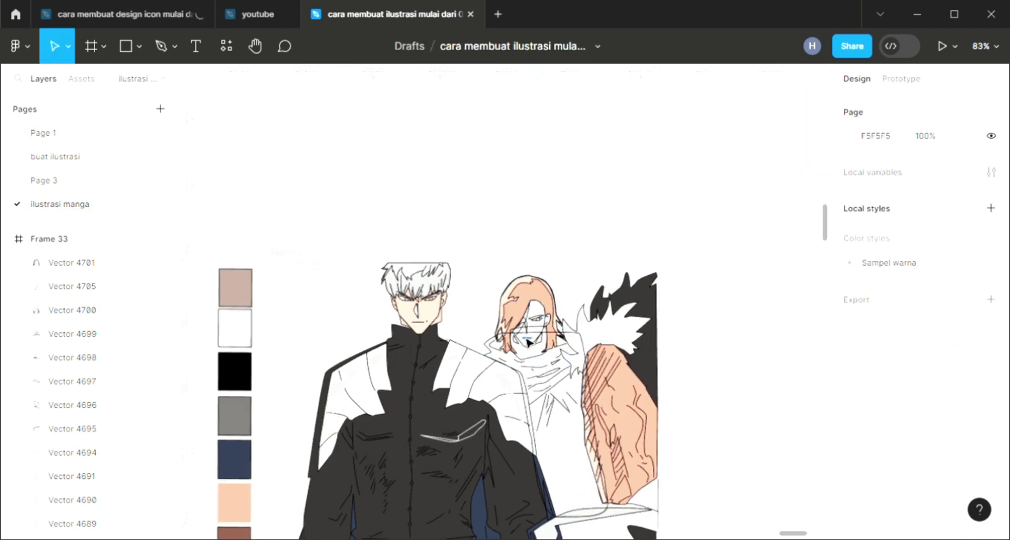
{"action": "scroll", "coordinate": [534, 336], "scroll_direction": "up", "scroll_amount": 3}
{"action": "scroll", "coordinate": [560, 321], "scroll_direction": "up", "scroll_amount": 1}
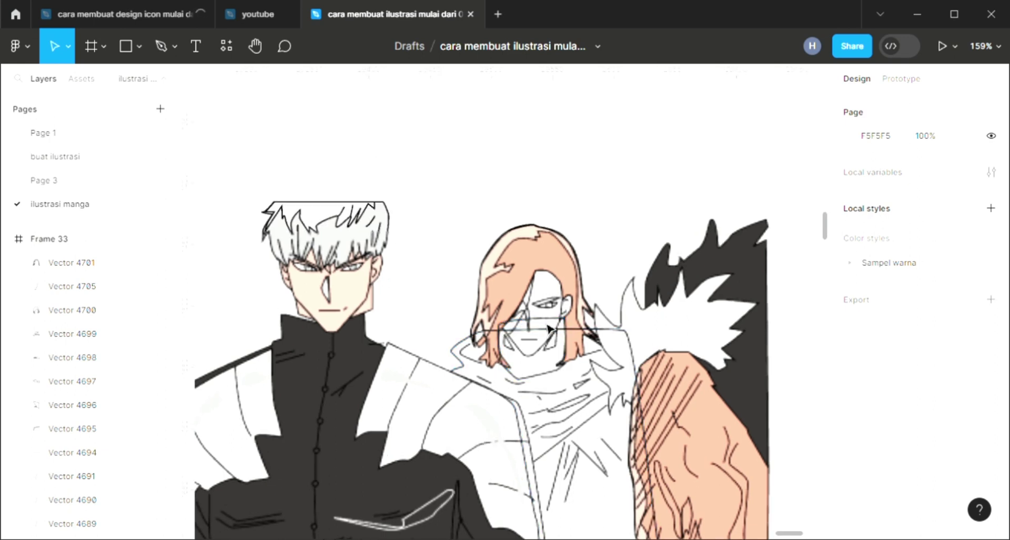
{"action": "scroll", "coordinate": [561, 321], "scroll_direction": "up", "scroll_amount": 2}
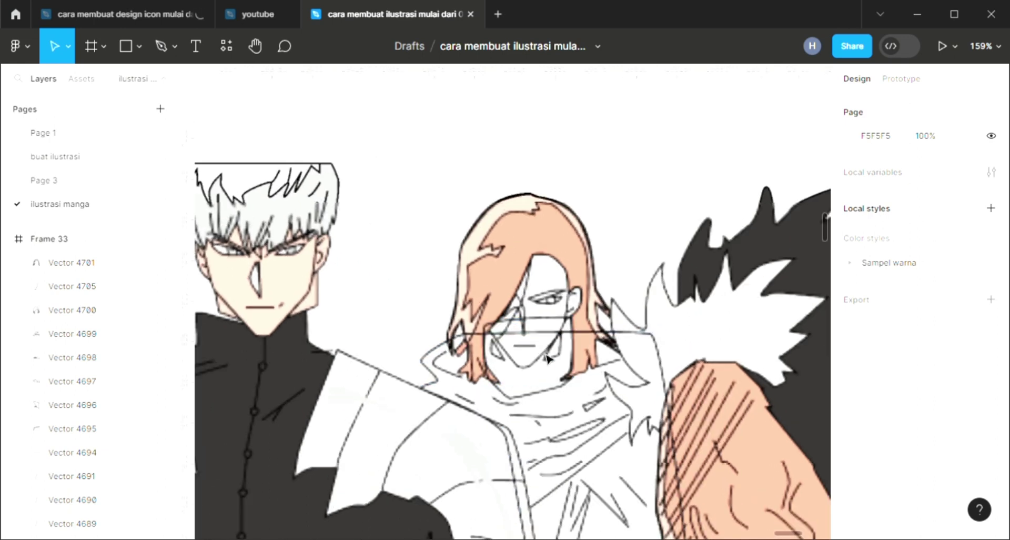
{"action": "left_click", "coordinate": [651, 340]}
{"action": "scroll", "coordinate": [651, 341], "scroll_direction": "down", "scroll_amount": 3}
{"action": "scroll", "coordinate": [651, 341], "scroll_direction": "down", "scroll_amount": 3}
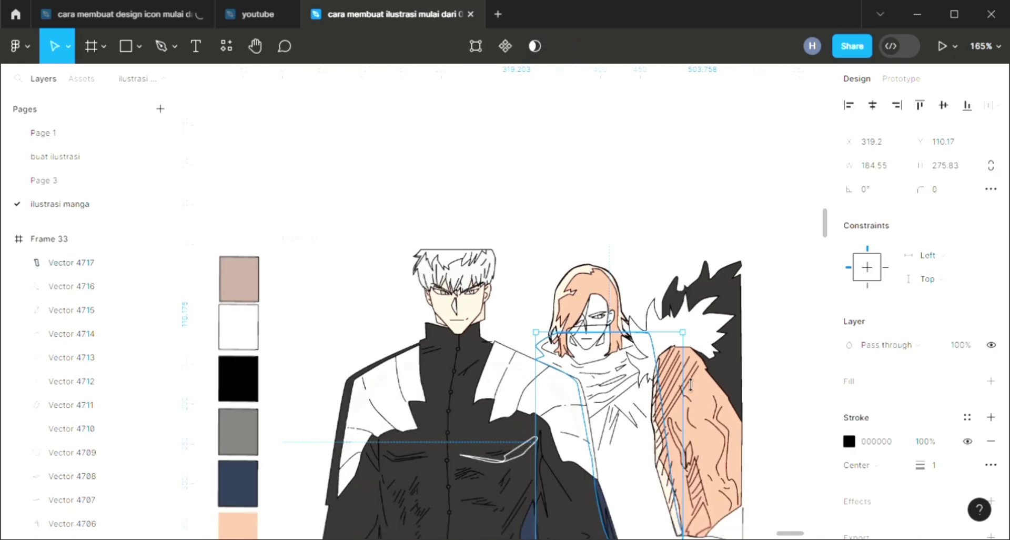
{"action": "left_click", "coordinate": [990, 380]}
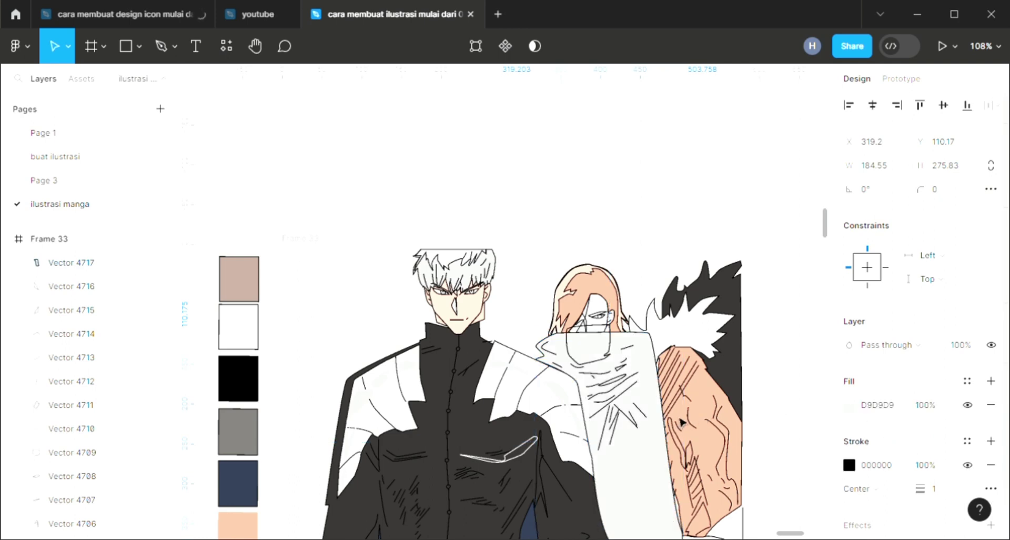
{"action": "left_click", "coordinate": [463, 430]}
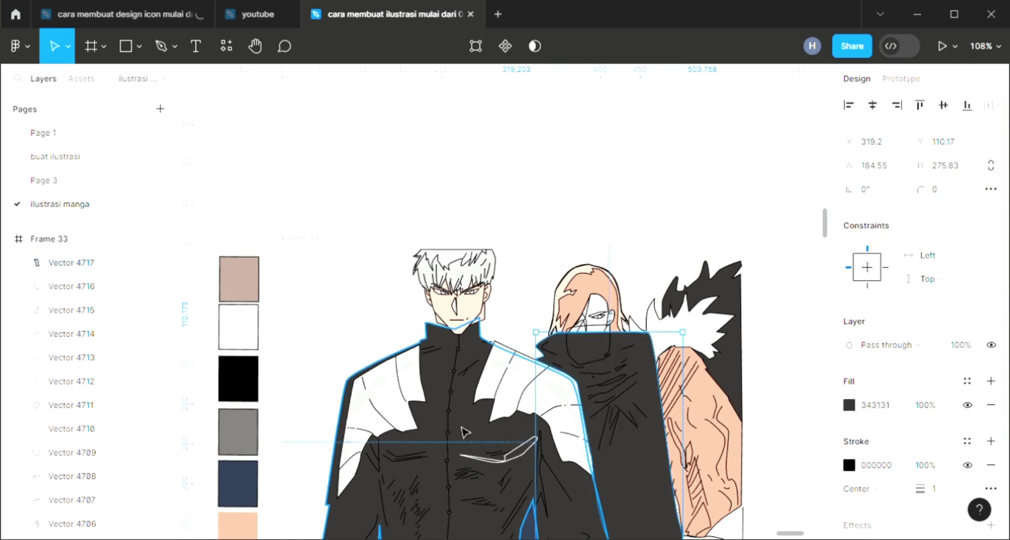
{"action": "key", "text": "ctrl+["}
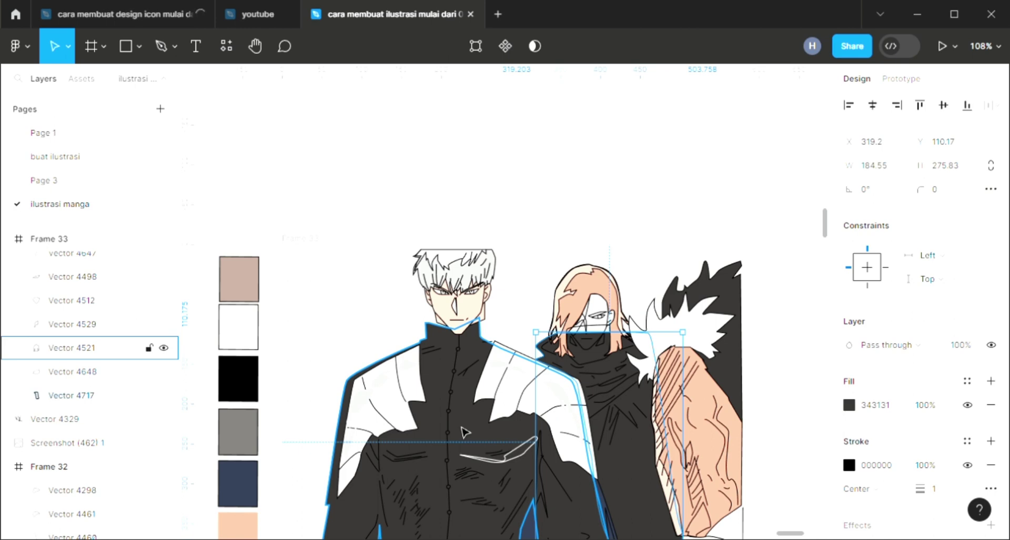
{"action": "left_click", "coordinate": [772, 200]}
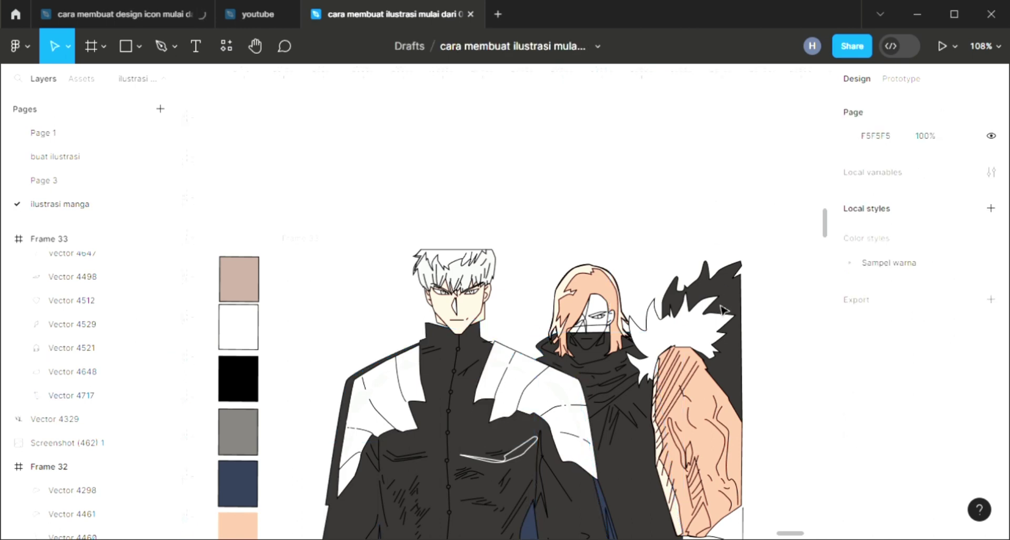
Step: Select the eye's pupil and outline and inspect their layering options without changing anything
{"action": "scroll", "coordinate": [595, 352], "scroll_direction": "up", "scroll_amount": 1}
{"action": "scroll", "coordinate": [600, 329], "scroll_direction": "up", "scroll_amount": 1}
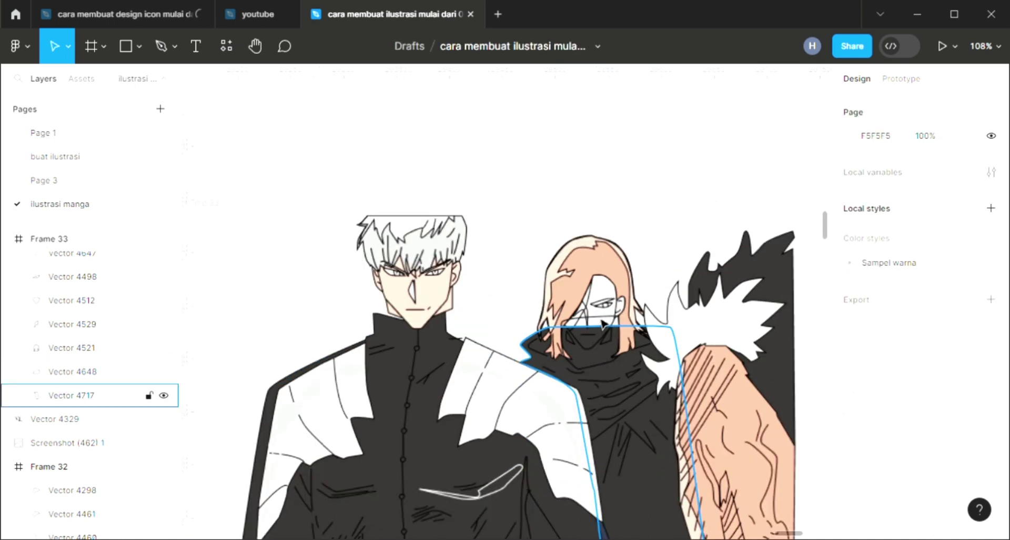
{"action": "scroll", "coordinate": [603, 321], "scroll_direction": "up", "scroll_amount": 2}
{"action": "scroll", "coordinate": [605, 323], "scroll_direction": "up", "scroll_amount": 2}
{"action": "scroll", "coordinate": [609, 326], "scroll_direction": "up", "scroll_amount": 2}
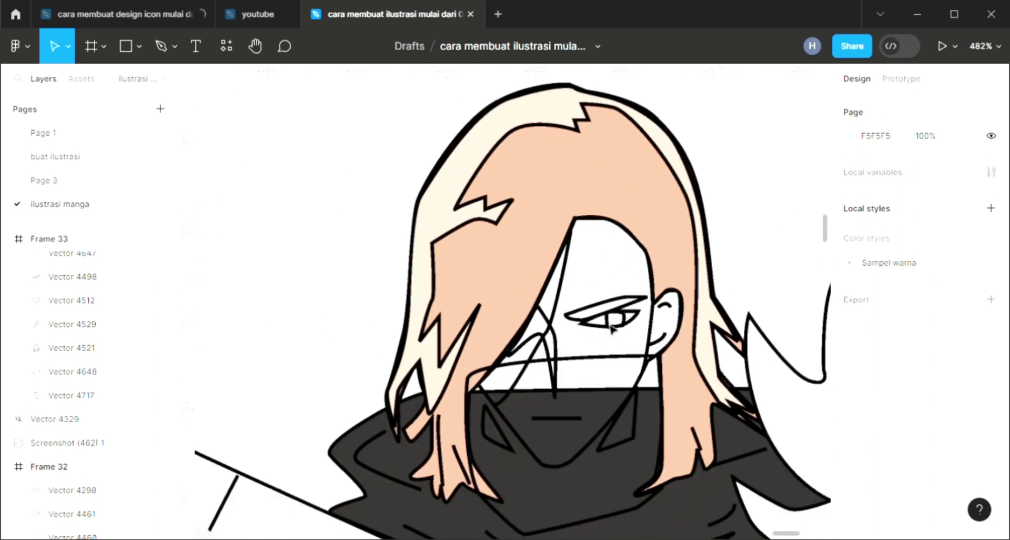
{"action": "scroll", "coordinate": [611, 326], "scroll_direction": "up", "scroll_amount": 1}
{"action": "left_click", "coordinate": [616, 323]}
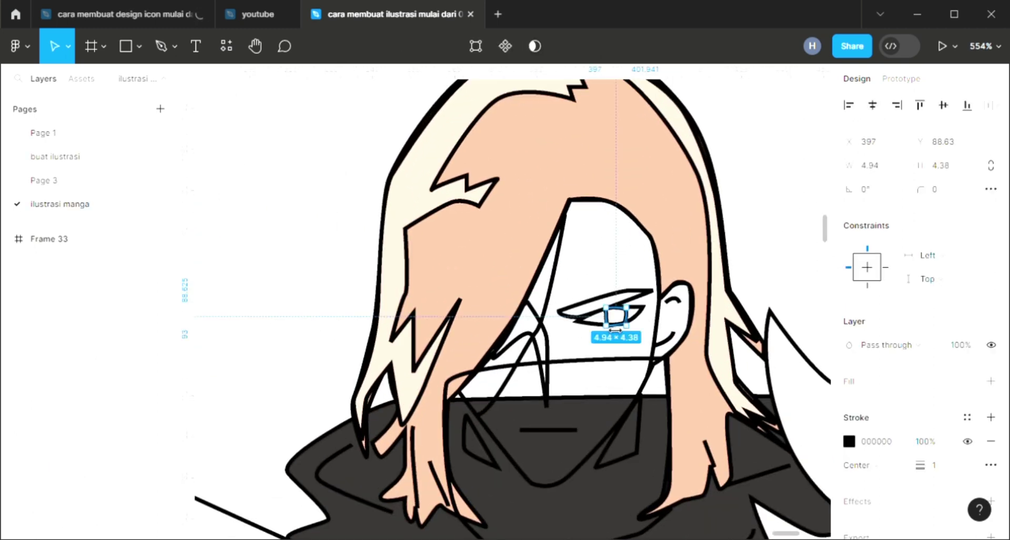
{"action": "left_click", "coordinate": [643, 322], "text": "shift"}
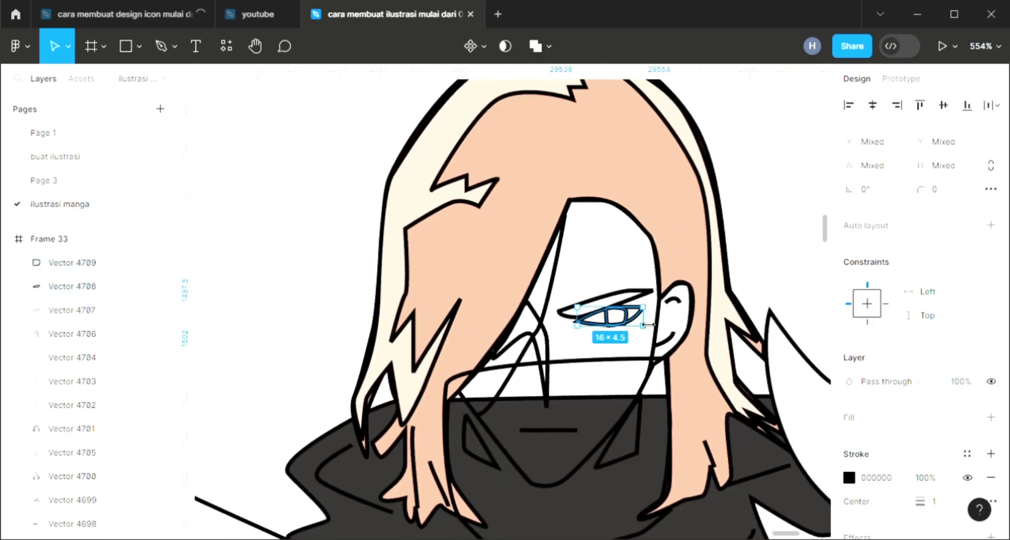
{"action": "right_click", "coordinate": [633, 318]}
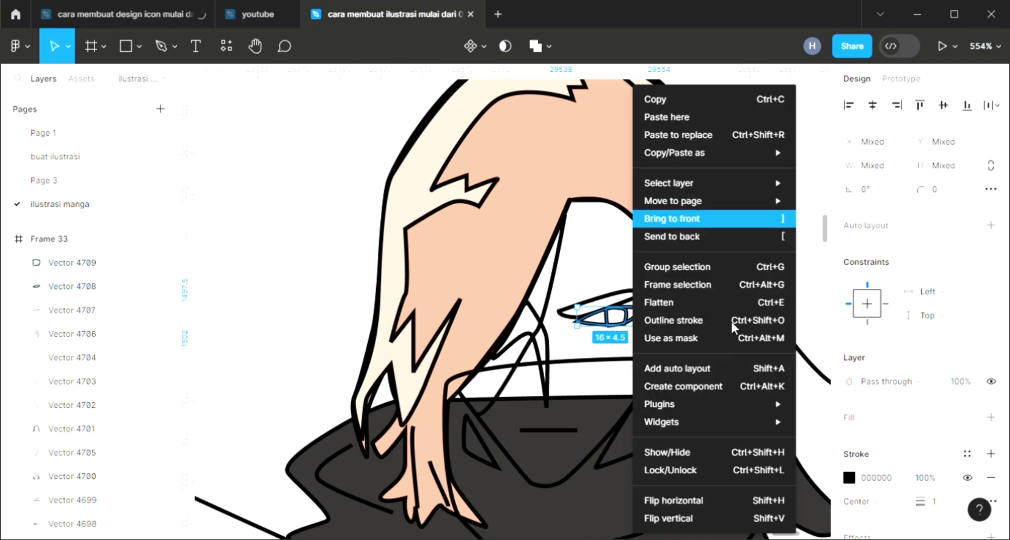
{"action": "key", "text": "Escape"}
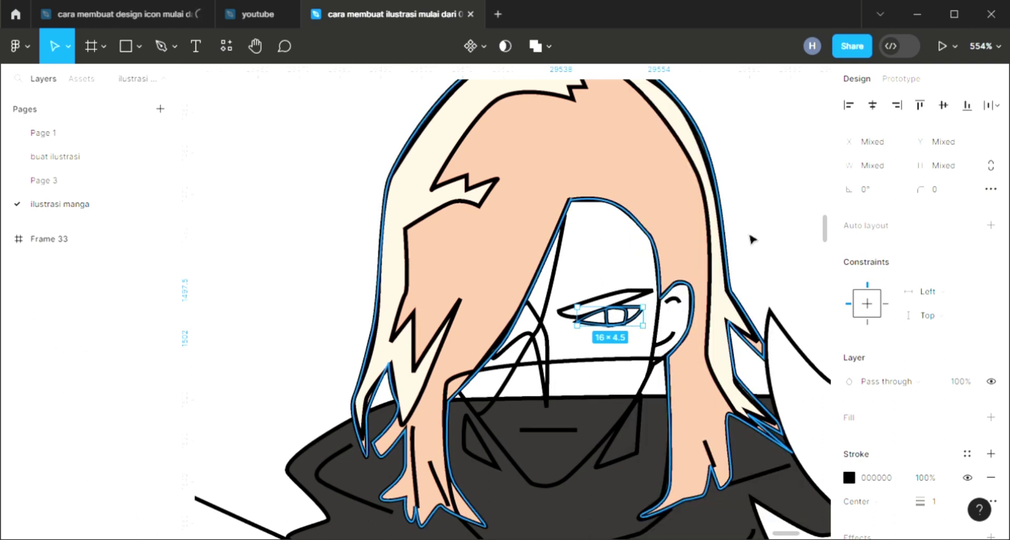
{"action": "key", "text": "Escape"}
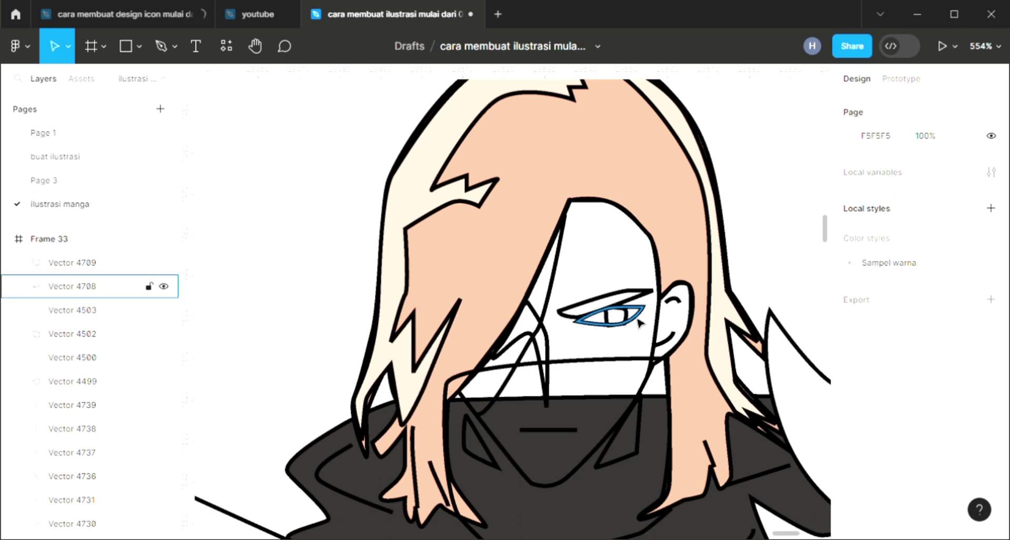
Step: Fill the eye outline white FFFFFF and give the nose a default D9D9D9 fill
{"action": "left_click", "coordinate": [610, 316]}
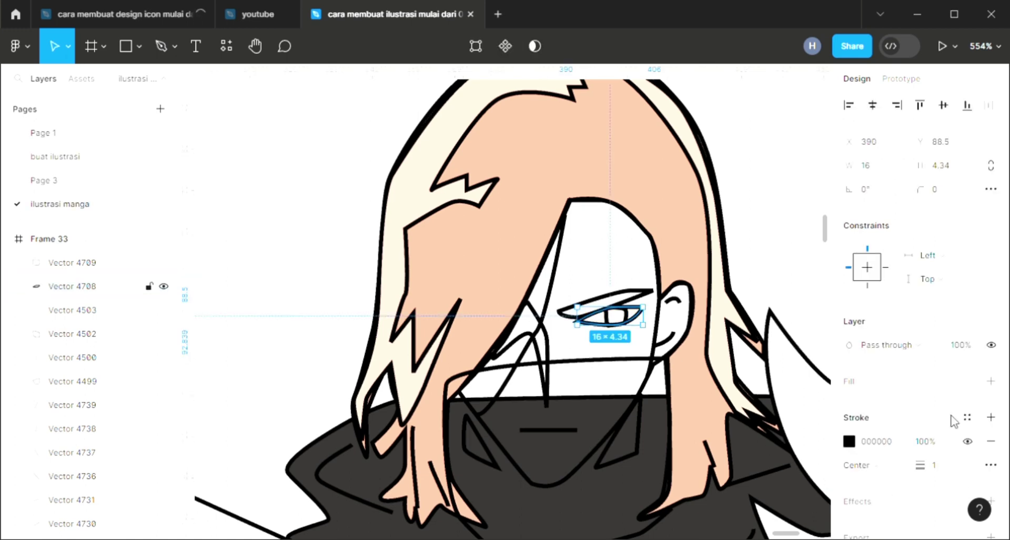
{"action": "left_click", "coordinate": [991, 381]}
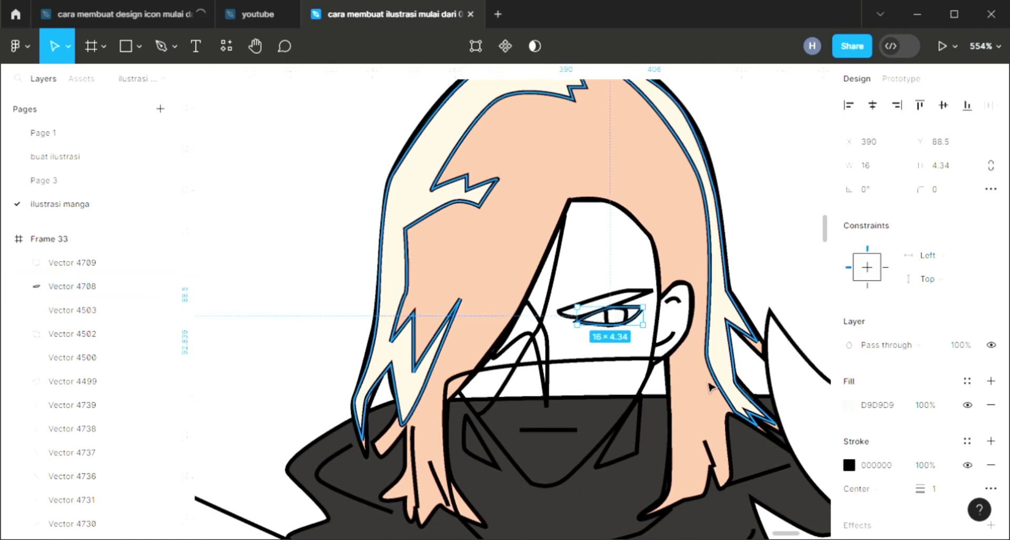
{"action": "key", "text": "i"}
{"action": "left_click", "coordinate": [560, 358]}
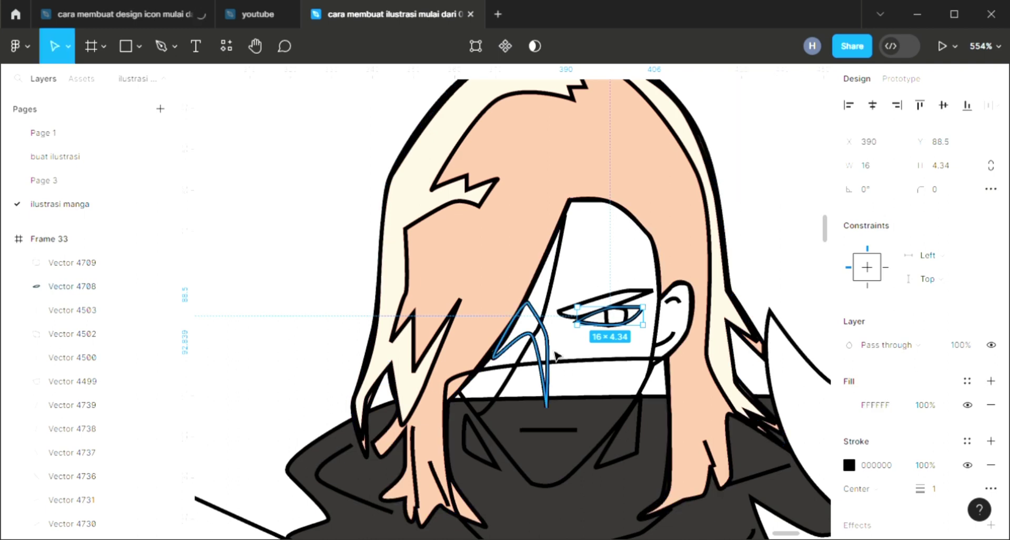
{"action": "left_click", "coordinate": [551, 351]}
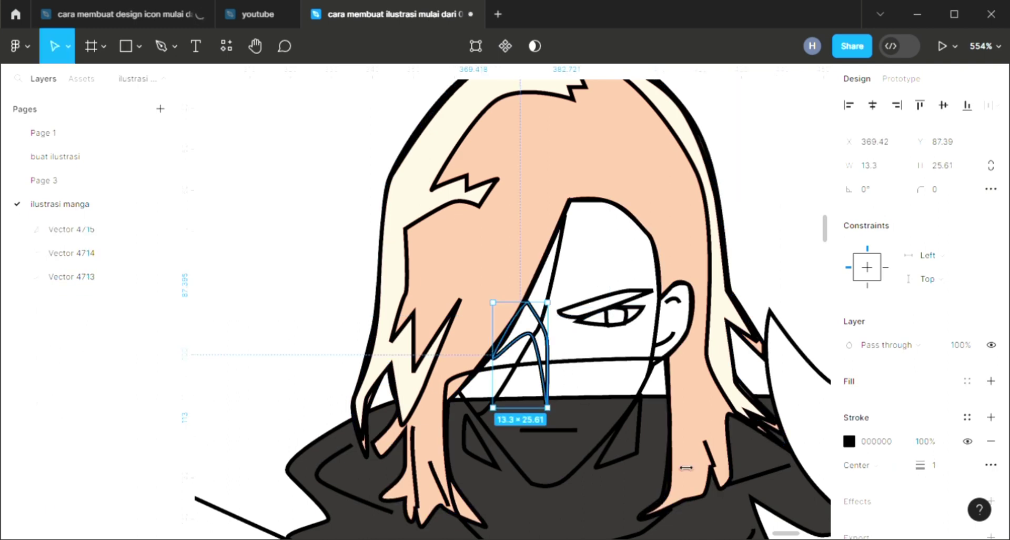
{"action": "left_click", "coordinate": [989, 382]}
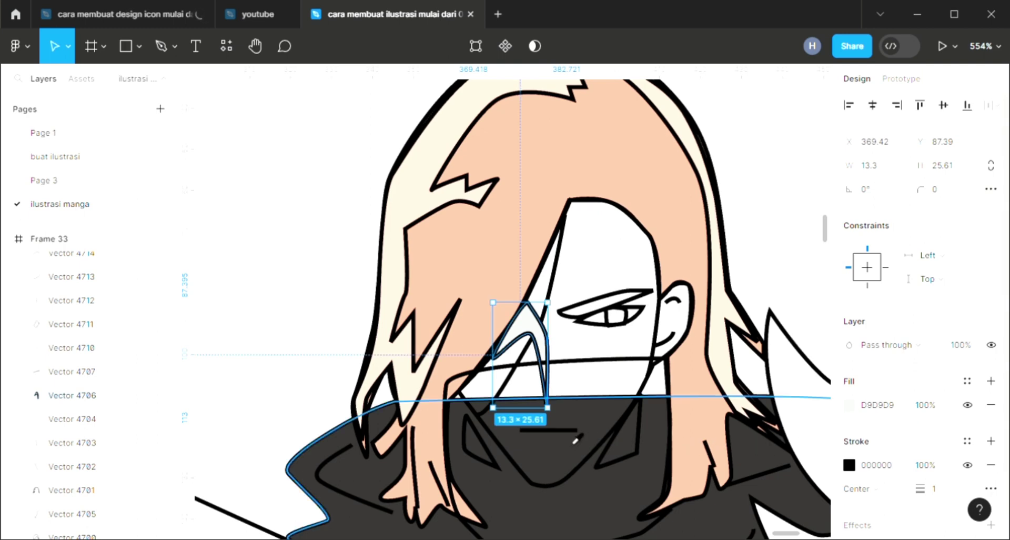
Step: Make the nose 343131, send face Vector 4711 to back and fill it FFD7C7
{"action": "key", "text": "i"}
{"action": "left_click", "coordinate": [584, 447]}
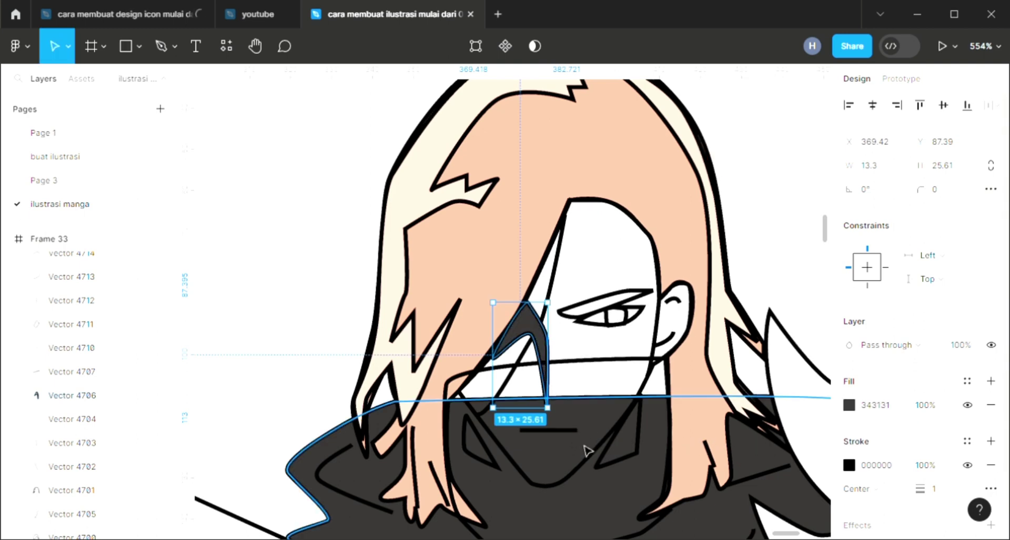
{"action": "left_click", "coordinate": [589, 475]}
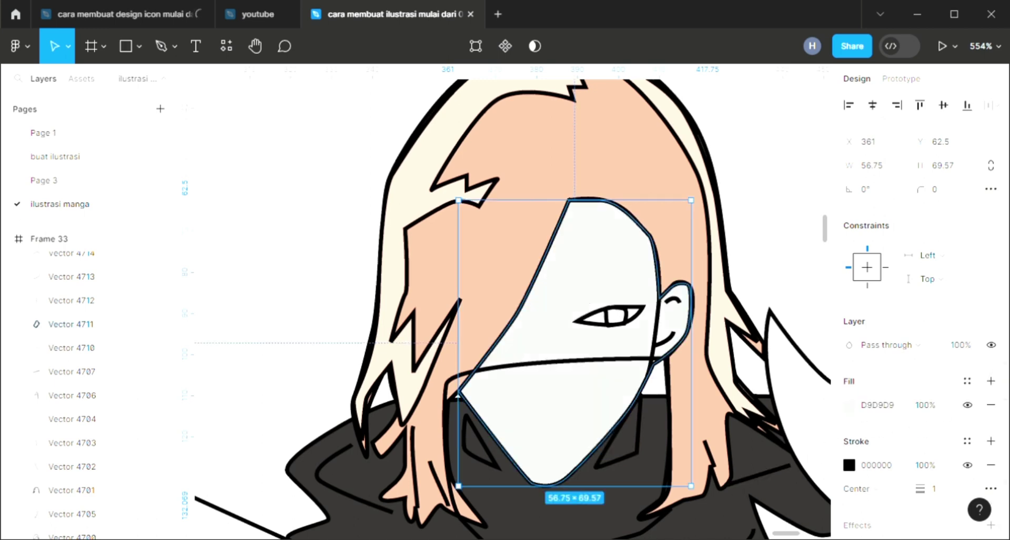
{"action": "key", "text": "ctrl+shift+bracketleft"}
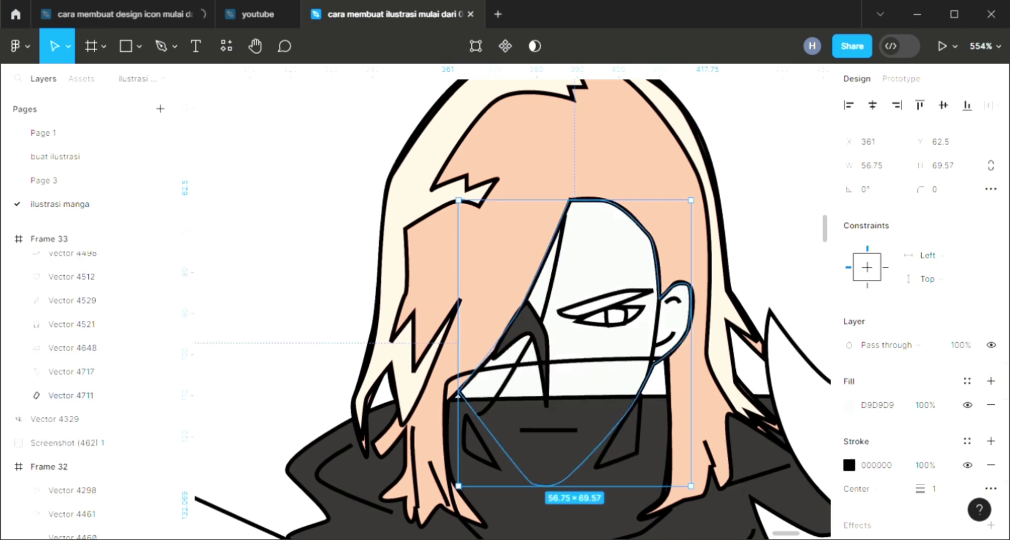
{"action": "scroll", "coordinate": [483, 495], "scroll_direction": "down", "scroll_amount": 3}
{"action": "scroll", "coordinate": [487, 484], "scroll_direction": "down", "scroll_amount": 3}
{"action": "scroll", "coordinate": [491, 476], "scroll_direction": "down", "scroll_amount": 1}
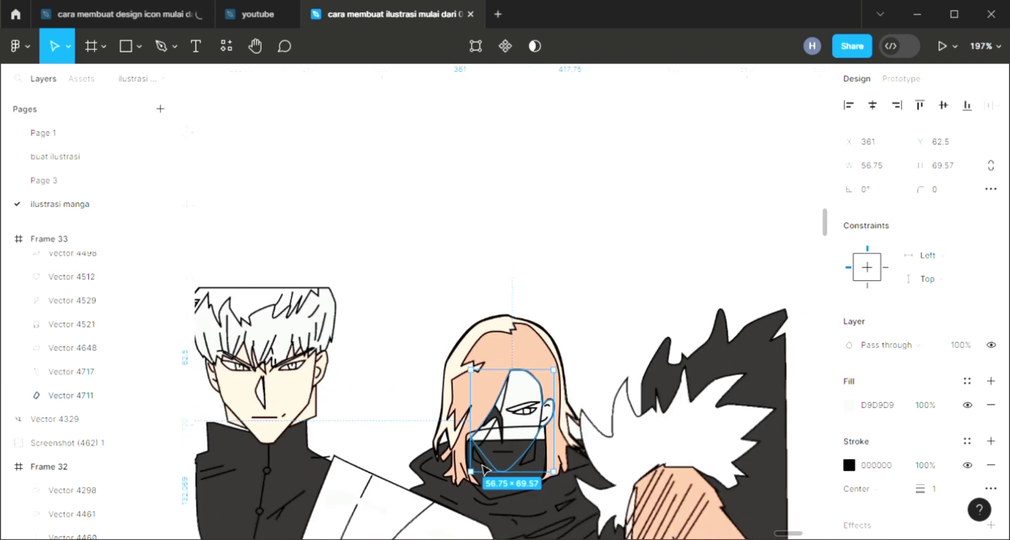
{"action": "key", "text": "i"}
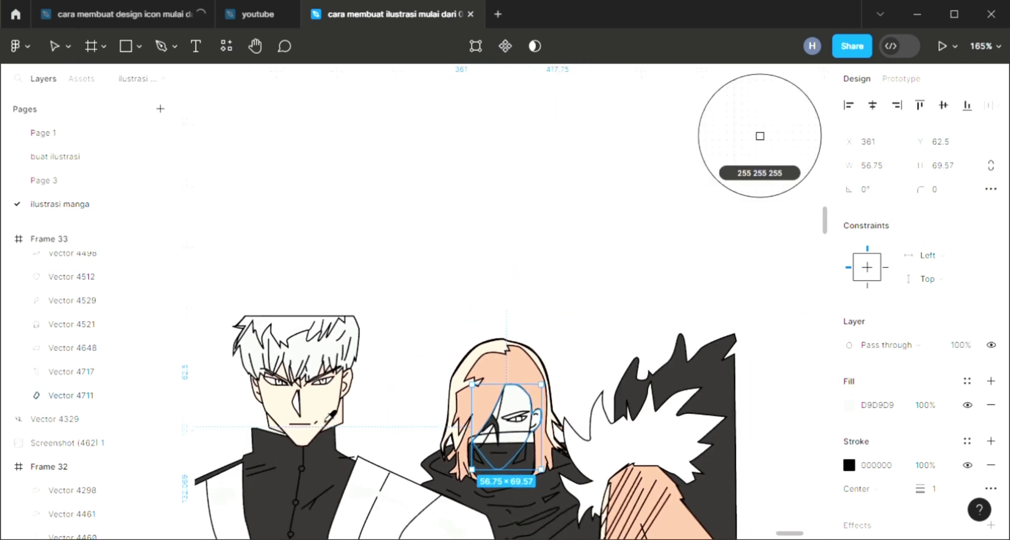
{"action": "key", "text": "Escape"}
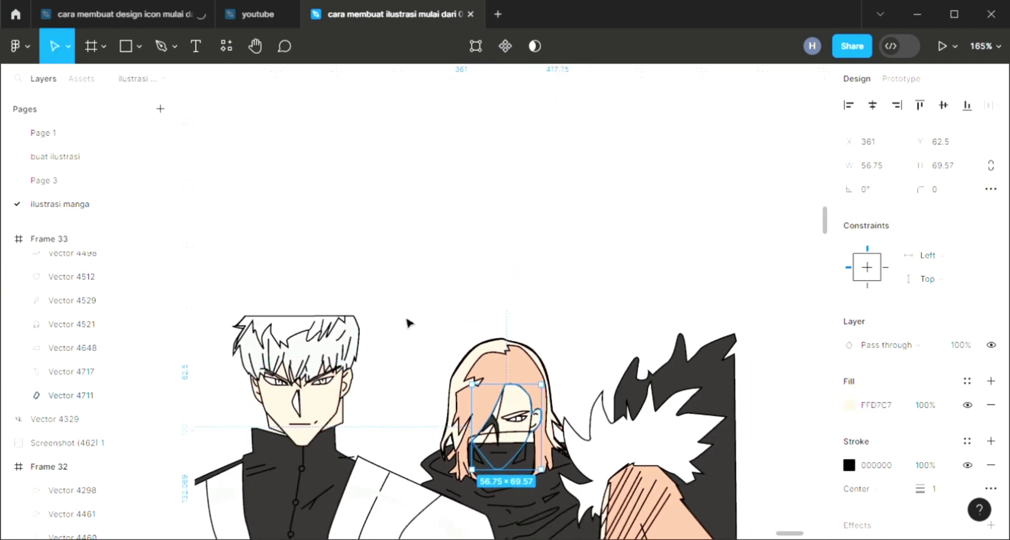
{"action": "key", "text": "Escape"}
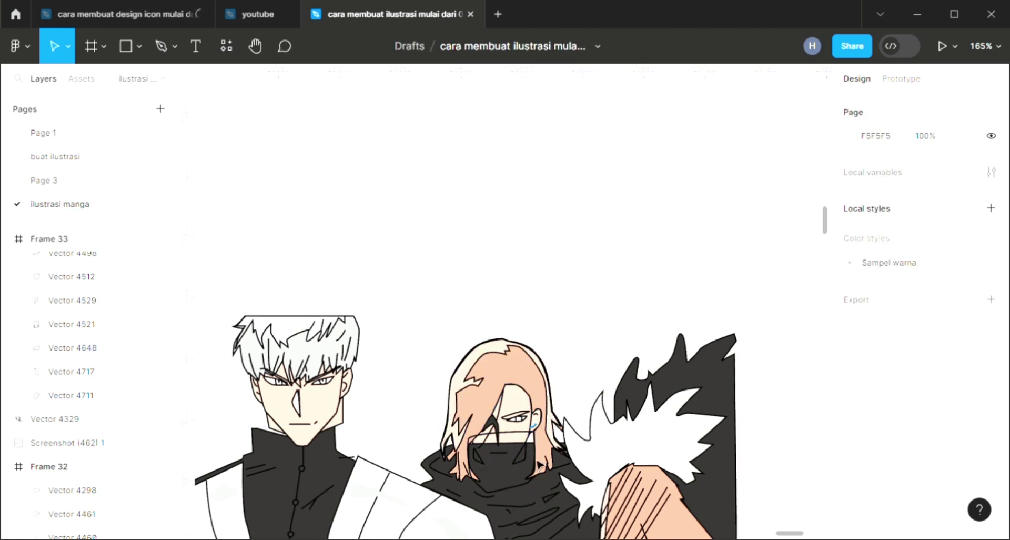
Step: Send the black scarf Vector 4717 backward behind the face
{"action": "scroll", "coordinate": [500, 458], "scroll_direction": "down", "scroll_amount": 1}
{"action": "scroll", "coordinate": [447, 431], "scroll_direction": "down", "scroll_amount": 2}
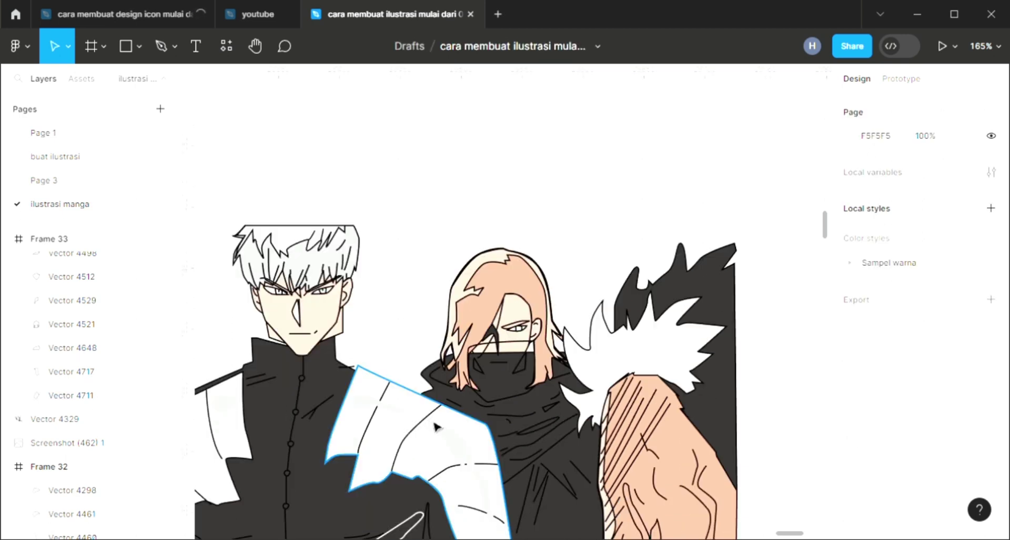
{"action": "left_click", "coordinate": [432, 387]}
{"action": "key", "text": "ctrl+bracketleft"}
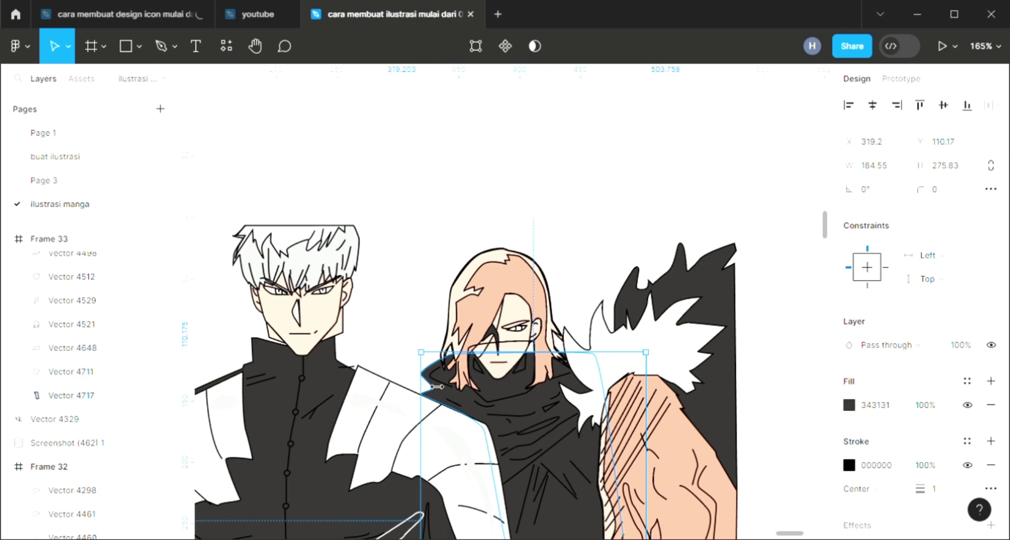
{"action": "left_click", "coordinate": [567, 253]}
Step: Fill the two small pieces beside the chin with the FFD7C7 skin tone
{"action": "left_click", "coordinate": [520, 364]}
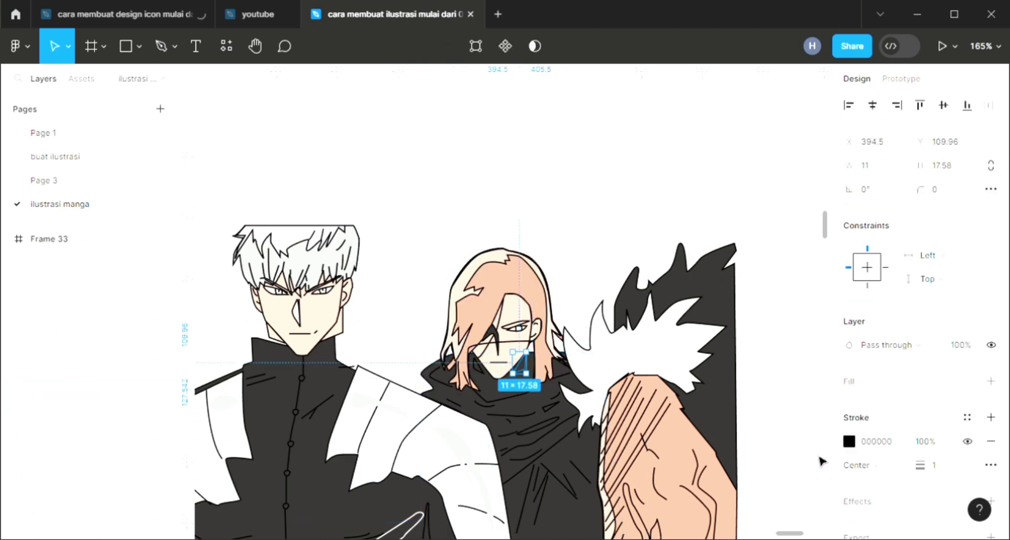
{"action": "left_click", "coordinate": [990, 382]}
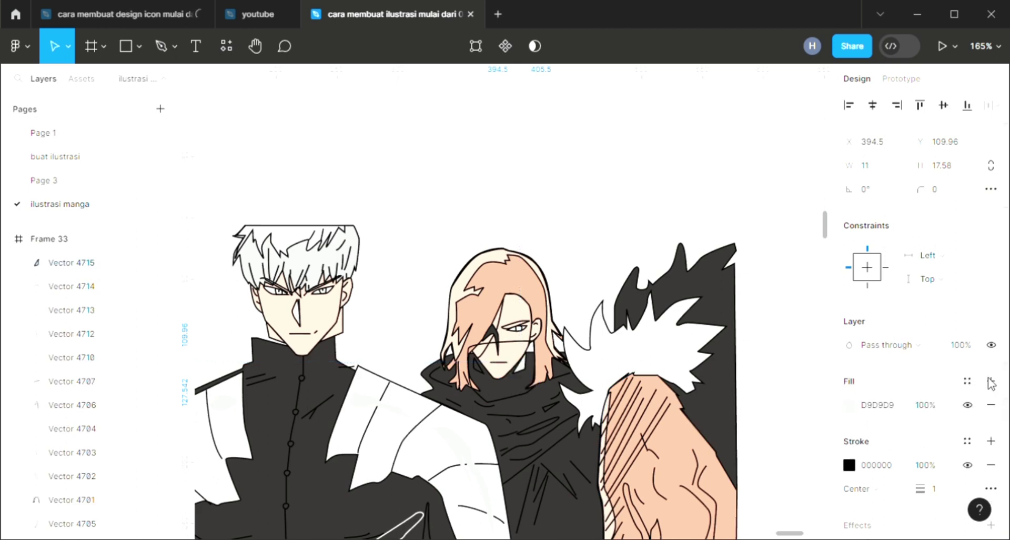
{"action": "key", "text": "i"}
{"action": "key", "text": "Escape"}
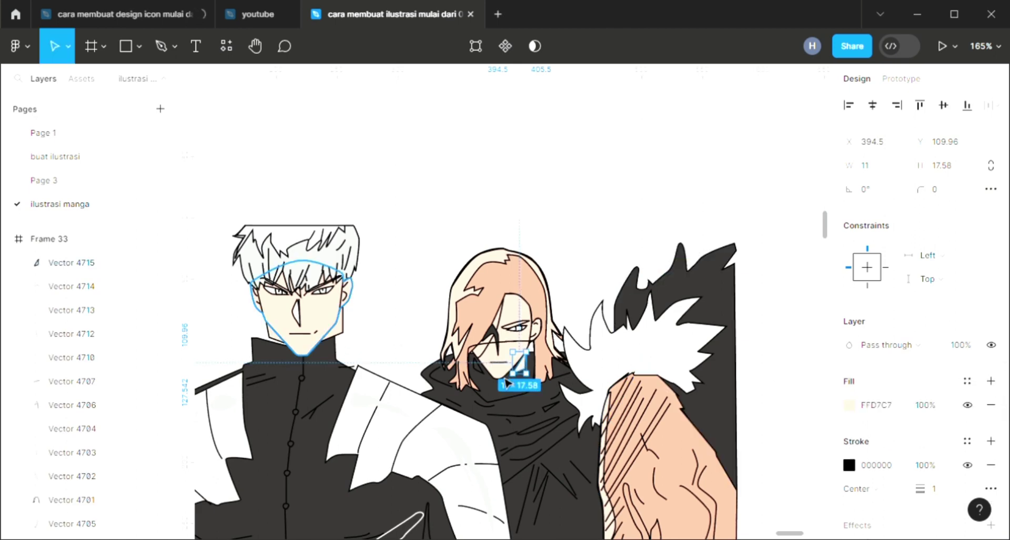
{"action": "key", "text": "ctrl+v"}
{"action": "left_click", "coordinate": [991, 381]}
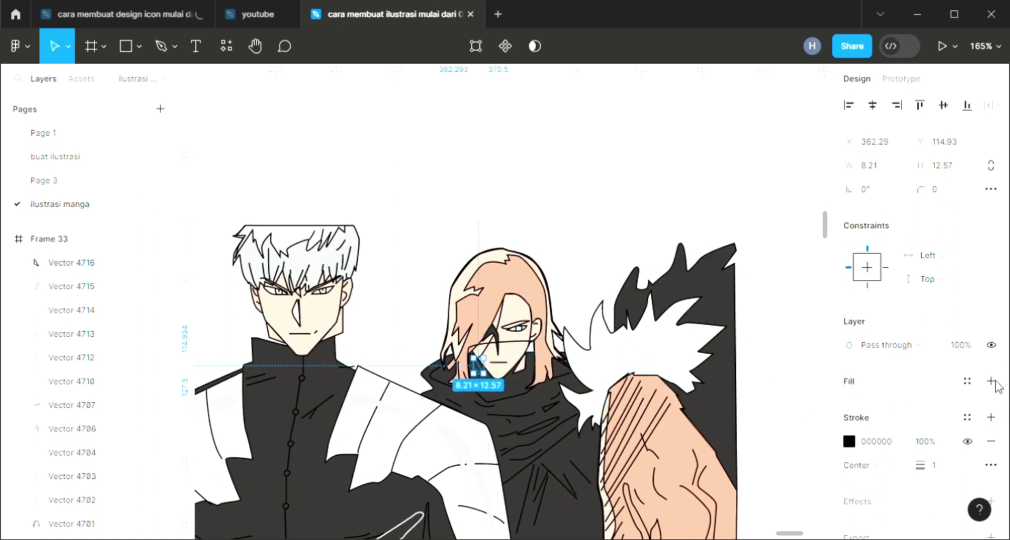
{"action": "key", "text": "i"}
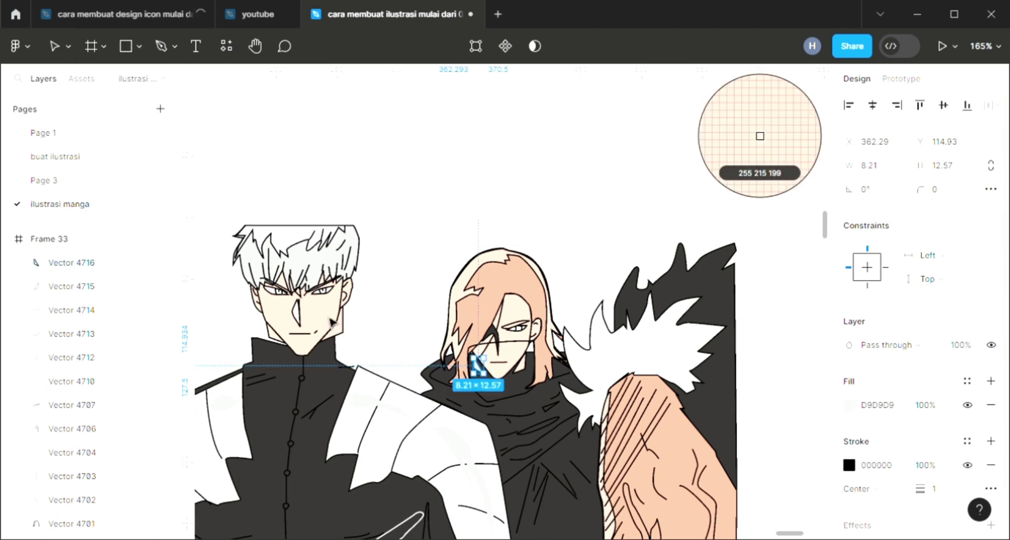
{"action": "left_click", "coordinate": [451, 389]}
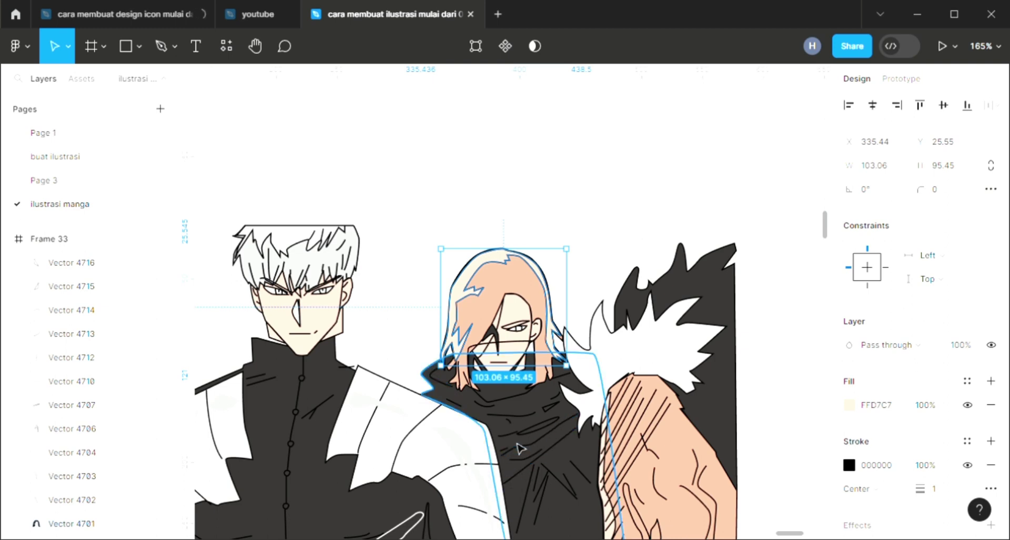
{"action": "scroll", "coordinate": [519, 448], "scroll_direction": "down", "scroll_amount": 2}
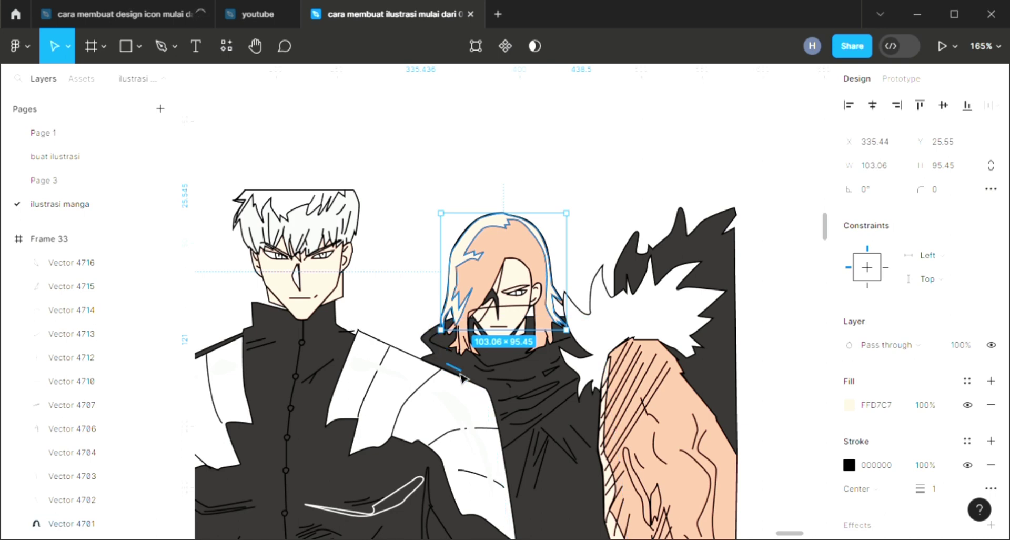
{"action": "left_click", "coordinate": [602, 230]}
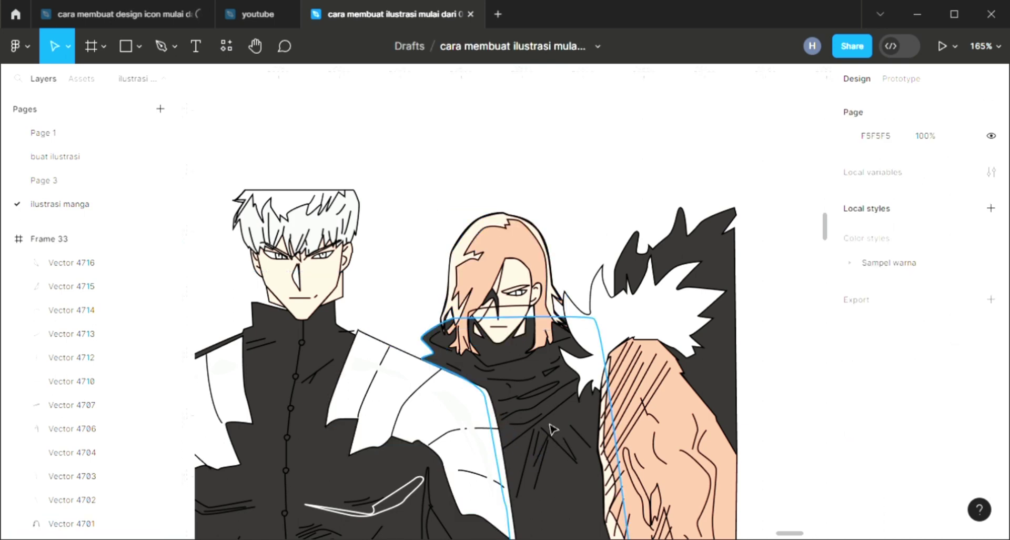
{"action": "scroll", "coordinate": [626, 179], "scroll_direction": "down", "scroll_amount": 2}
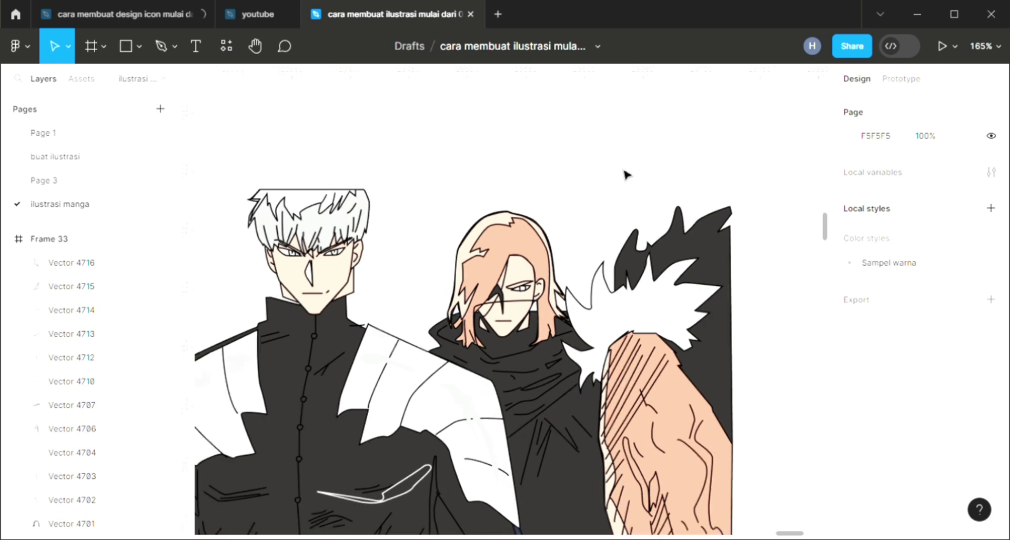
{"action": "scroll", "coordinate": [626, 179], "scroll_direction": "down", "scroll_amount": 2}
{"action": "scroll", "coordinate": [626, 190], "scroll_direction": "down", "scroll_amount": 2}
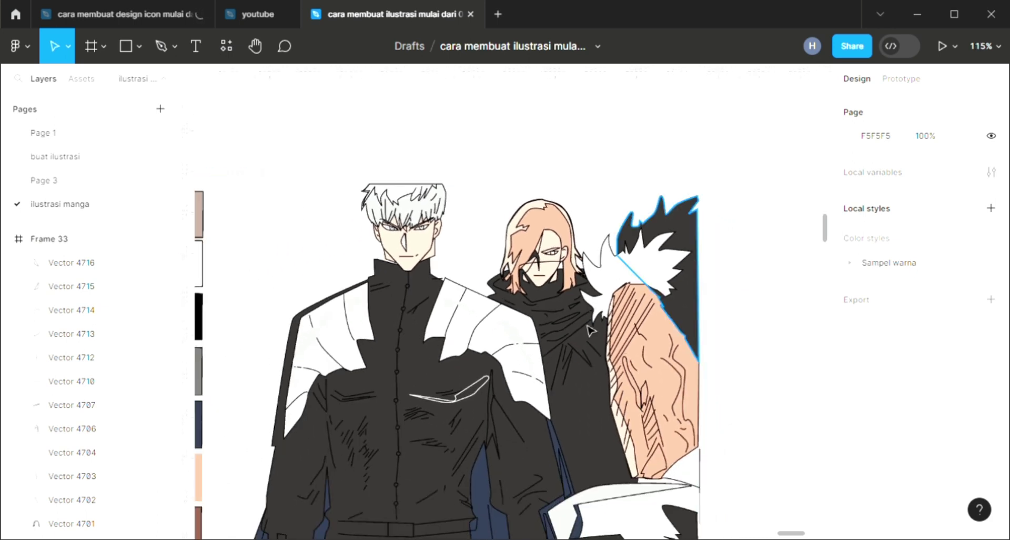
{"action": "scroll", "coordinate": [591, 331], "scroll_direction": "down", "scroll_amount": 2}
{"action": "scroll", "coordinate": [592, 334], "scroll_direction": "down", "scroll_amount": 2}
{"action": "scroll", "coordinate": [593, 341], "scroll_direction": "down", "scroll_amount": 1}
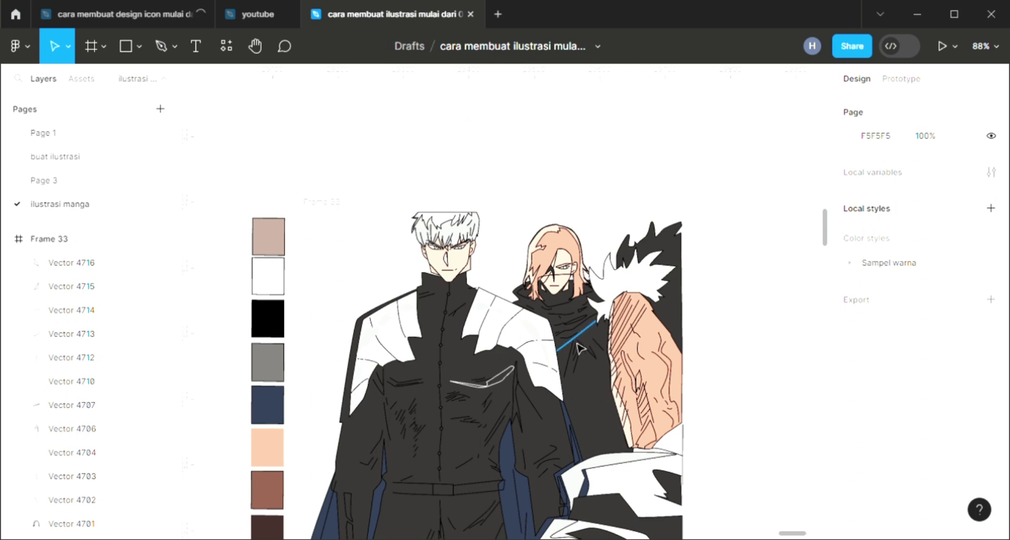
{"action": "scroll", "coordinate": [579, 347], "scroll_direction": "down", "scroll_amount": 2}
{"action": "scroll", "coordinate": [578, 347], "scroll_direction": "up", "scroll_amount": 1}
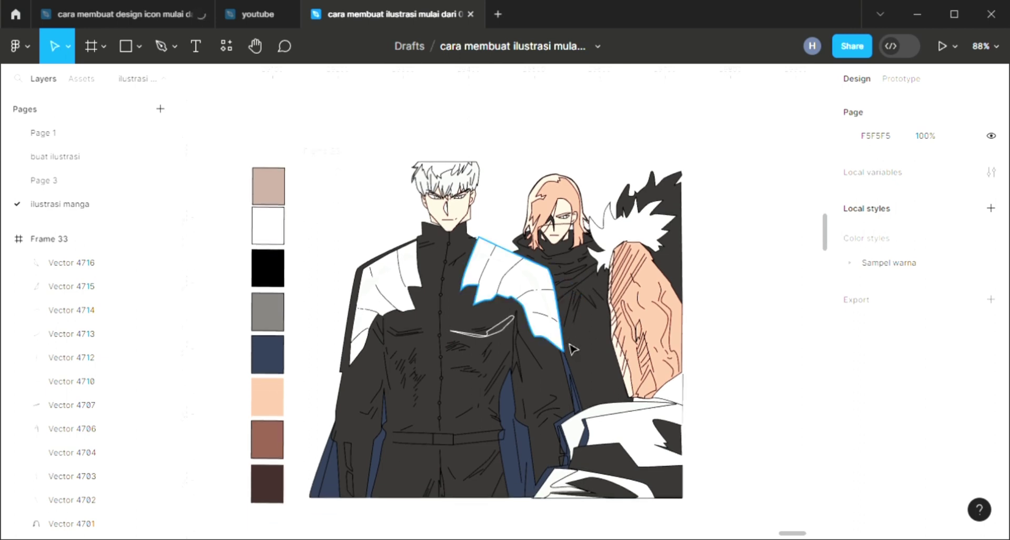